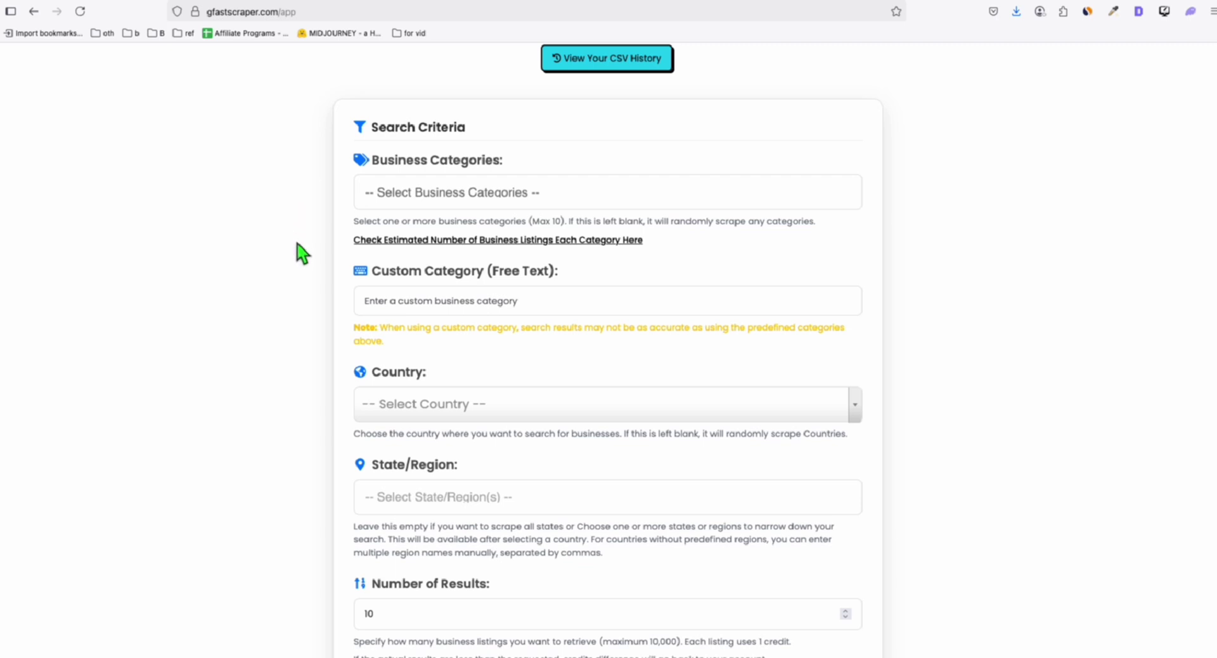
- Choose Pharmacy as the business category in GFastScraper
{"action": "scroll", "coordinate": [288, 308], "scroll_direction": "up", "scroll_amount": 3}
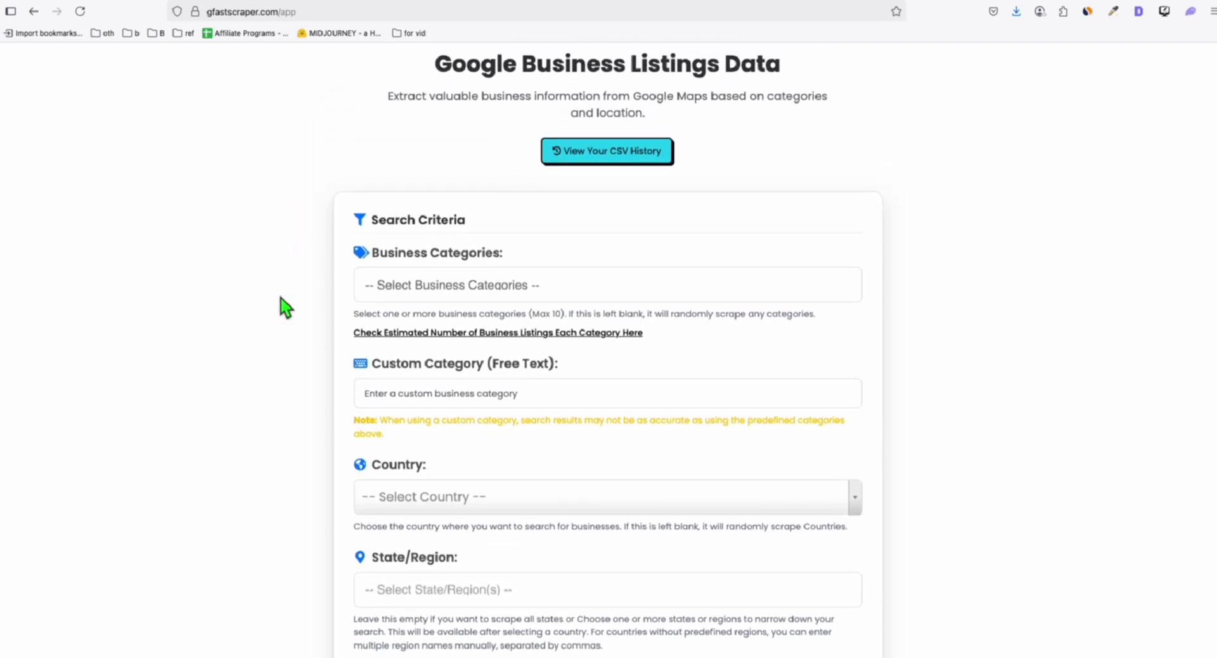
{"action": "scroll", "coordinate": [268, 319], "scroll_direction": "up", "scroll_amount": 1}
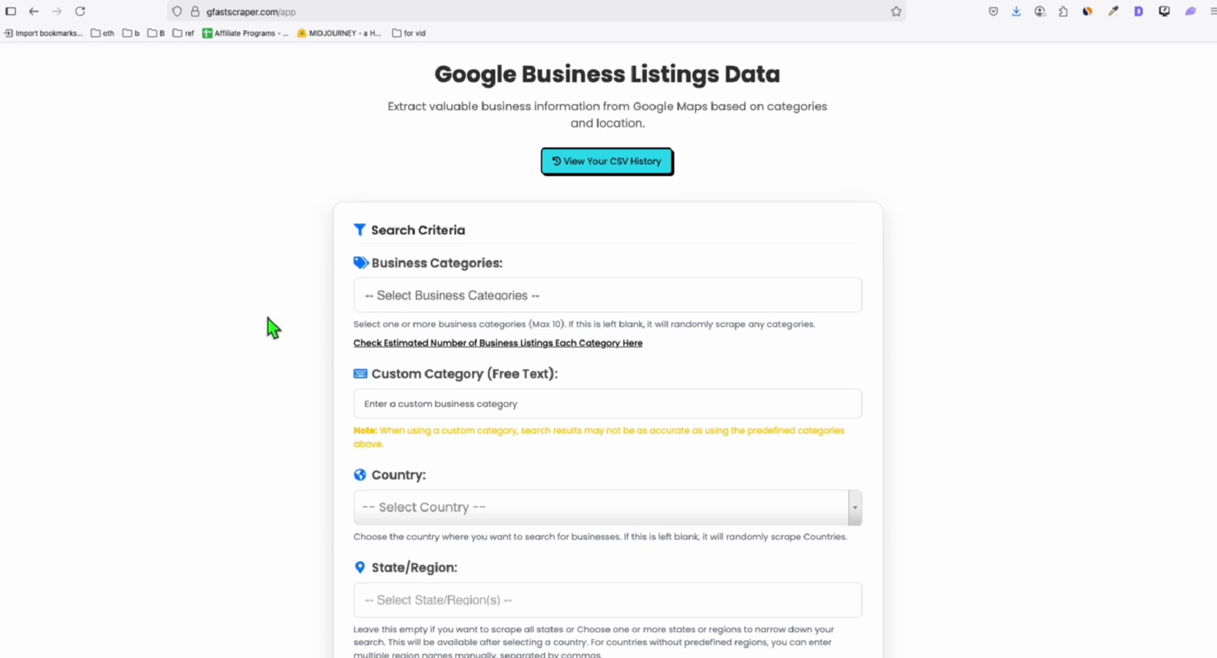
{"action": "scroll", "coordinate": [268, 319], "scroll_direction": "up", "scroll_amount": 2}
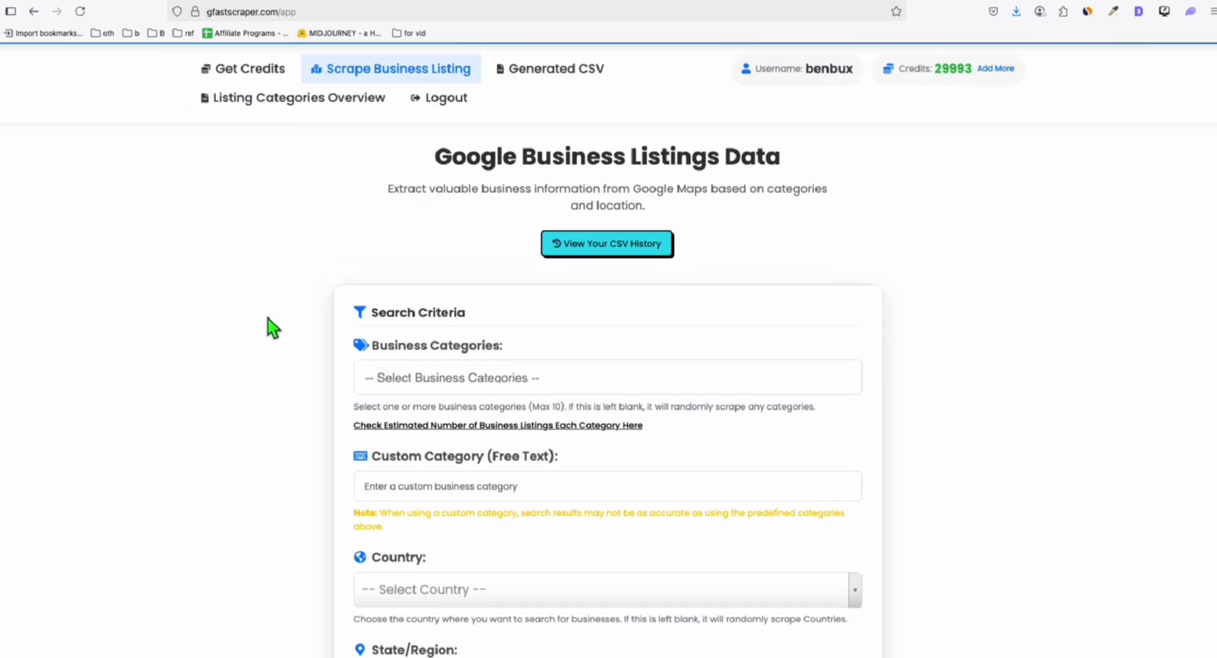
{"action": "scroll", "coordinate": [268, 320], "scroll_direction": "up", "scroll_amount": 1}
{"action": "left_click", "coordinate": [416, 407]}
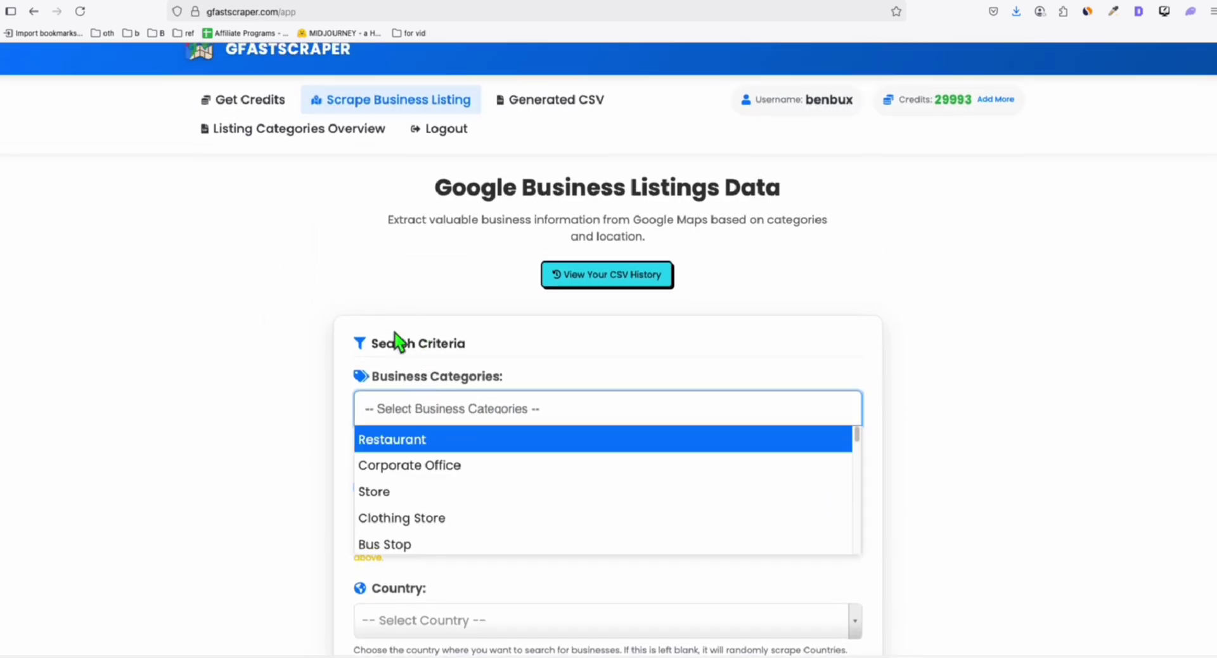
{"action": "type", "text": "phar"}
{"action": "left_click", "coordinate": [411, 444]}
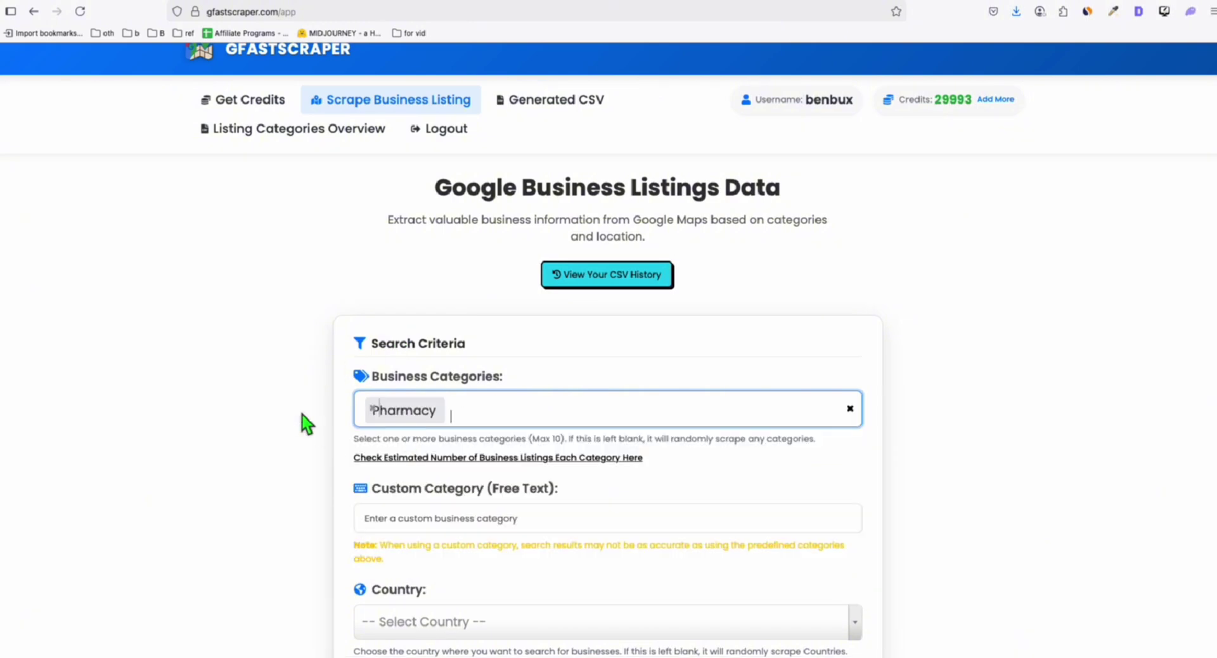
- Set the country to Australia and the results count to 100
{"action": "scroll", "coordinate": [320, 387], "scroll_direction": "down", "scroll_amount": 1}
{"action": "scroll", "coordinate": [323, 386], "scroll_direction": "down", "scroll_amount": 3}
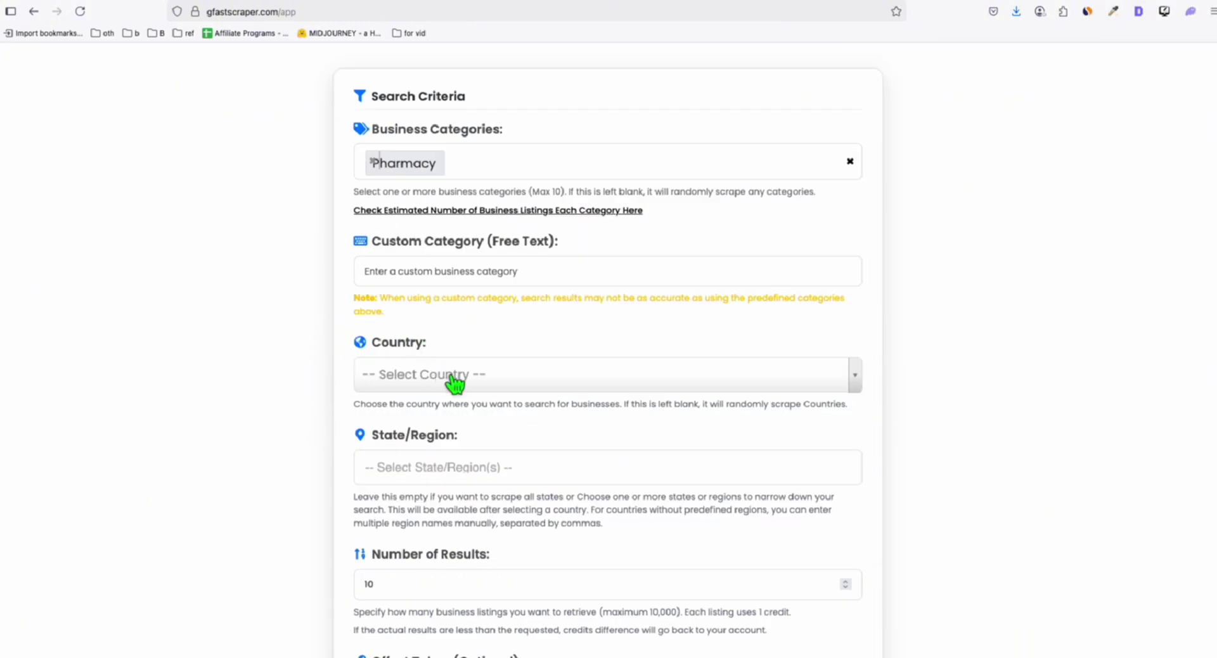
{"action": "left_click", "coordinate": [454, 383]}
{"action": "type", "text": "aus"}
{"action": "left_click", "coordinate": [416, 435]}
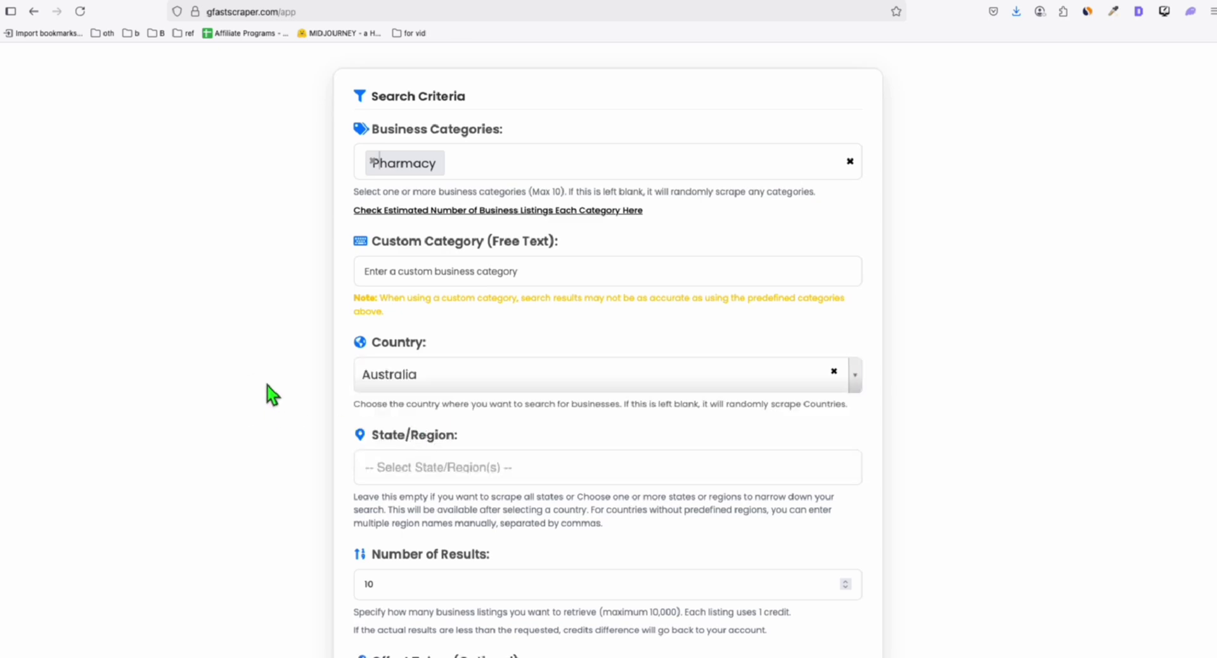
{"action": "scroll", "coordinate": [411, 440], "scroll_direction": "down", "scroll_amount": 3}
{"action": "double_click", "coordinate": [411, 439]}
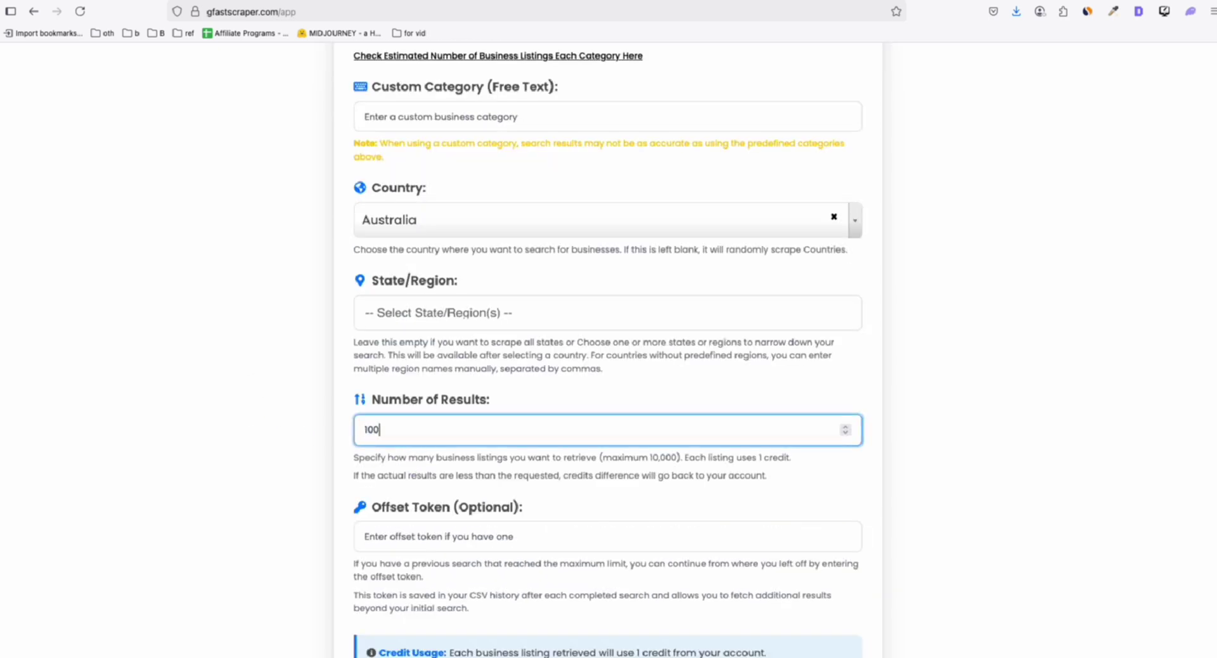
{"action": "type", "text": "100"}
{"action": "scroll", "coordinate": [260, 434], "scroll_direction": "down", "scroll_amount": 3}
- Run the scrape and download the resulting Pharmacy CSV from the history list
{"action": "left_click", "coordinate": [637, 489]}
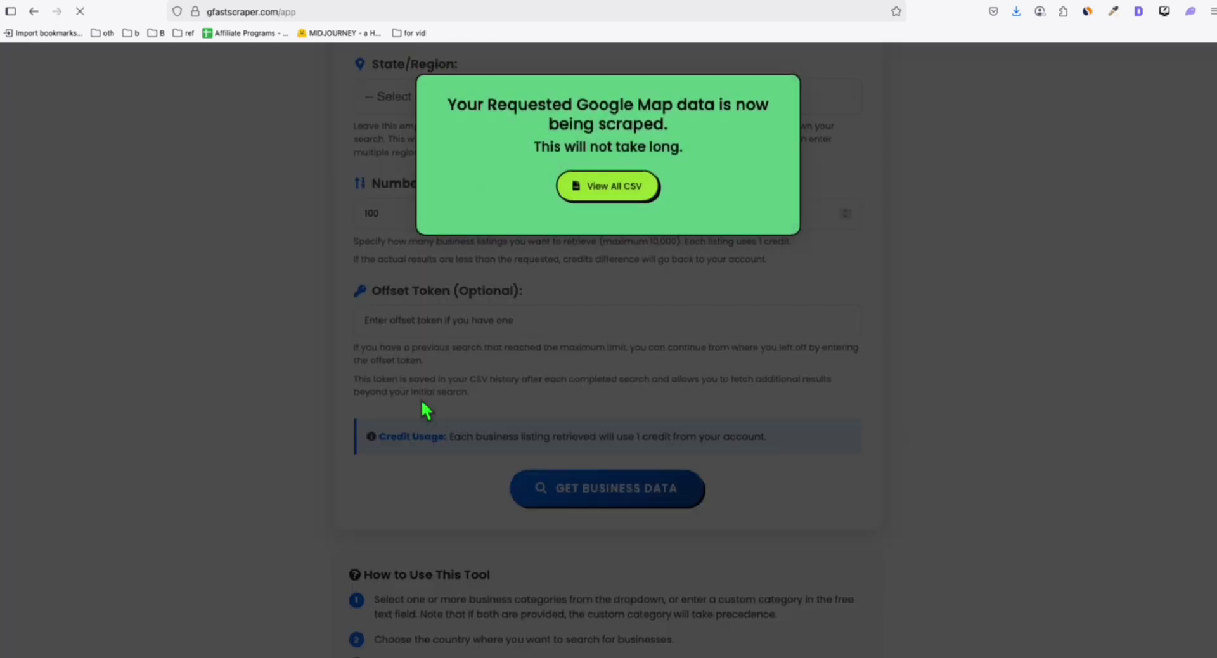
{"action": "left_click", "coordinate": [593, 186]}
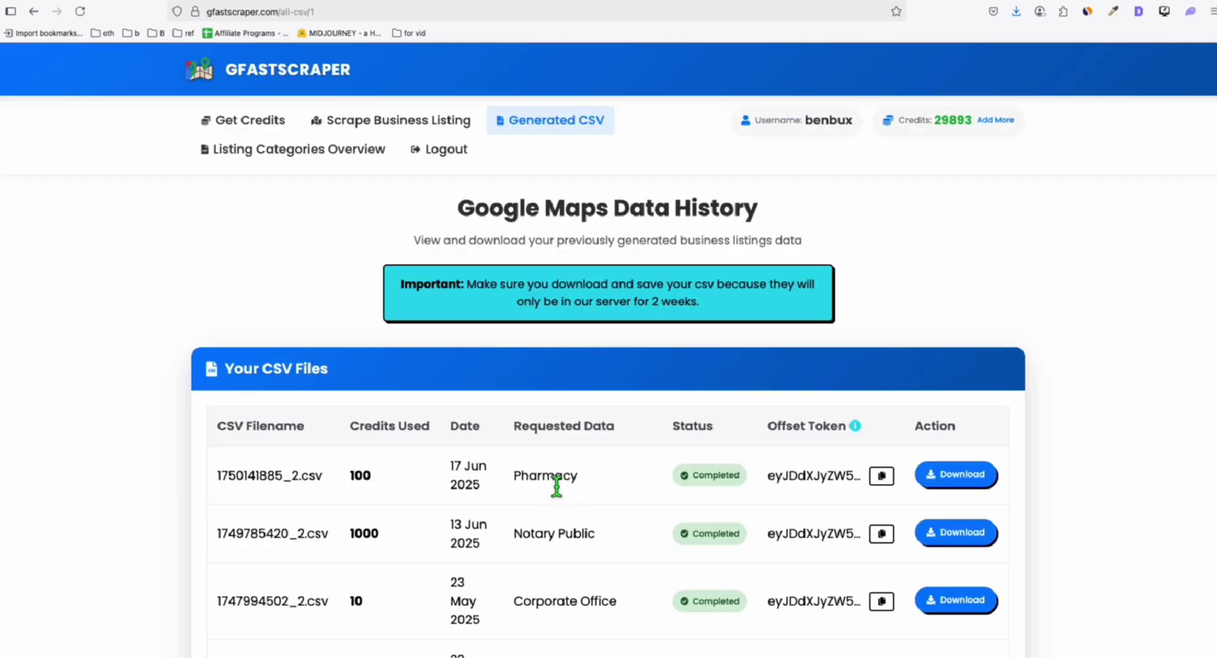
{"action": "left_click", "coordinate": [969, 480]}
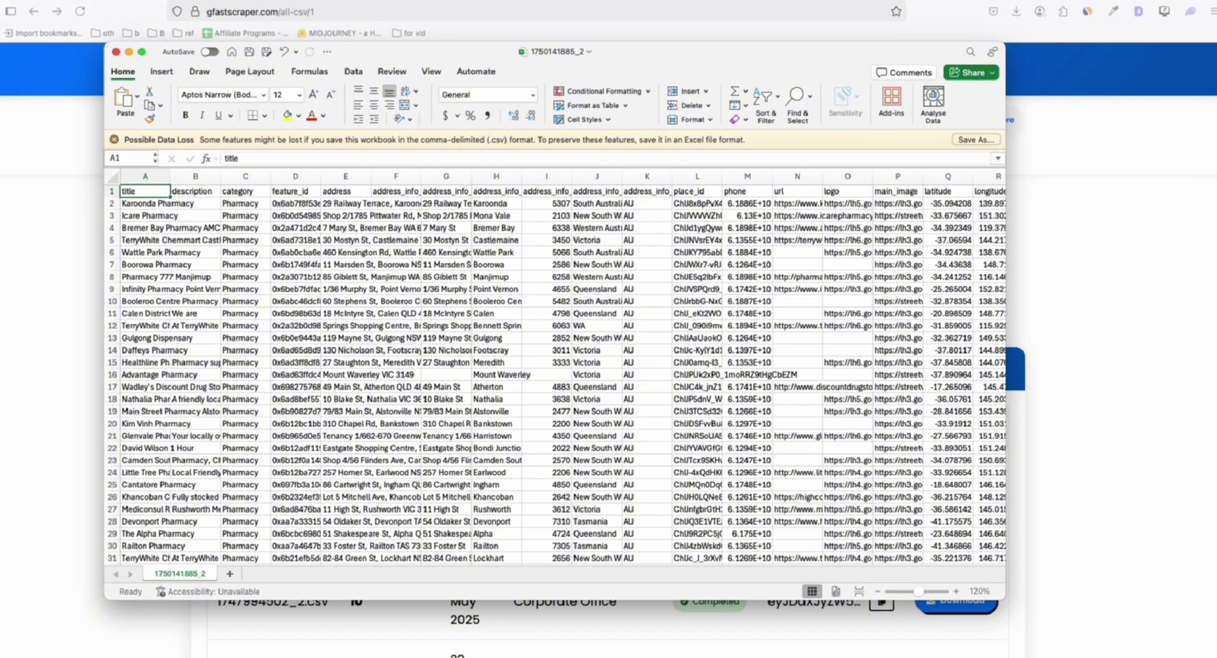
- Save the scraped CSV as an Excel Workbook (.xlsx) named pharmacy
{"action": "key", "text": "super+shift+s"}
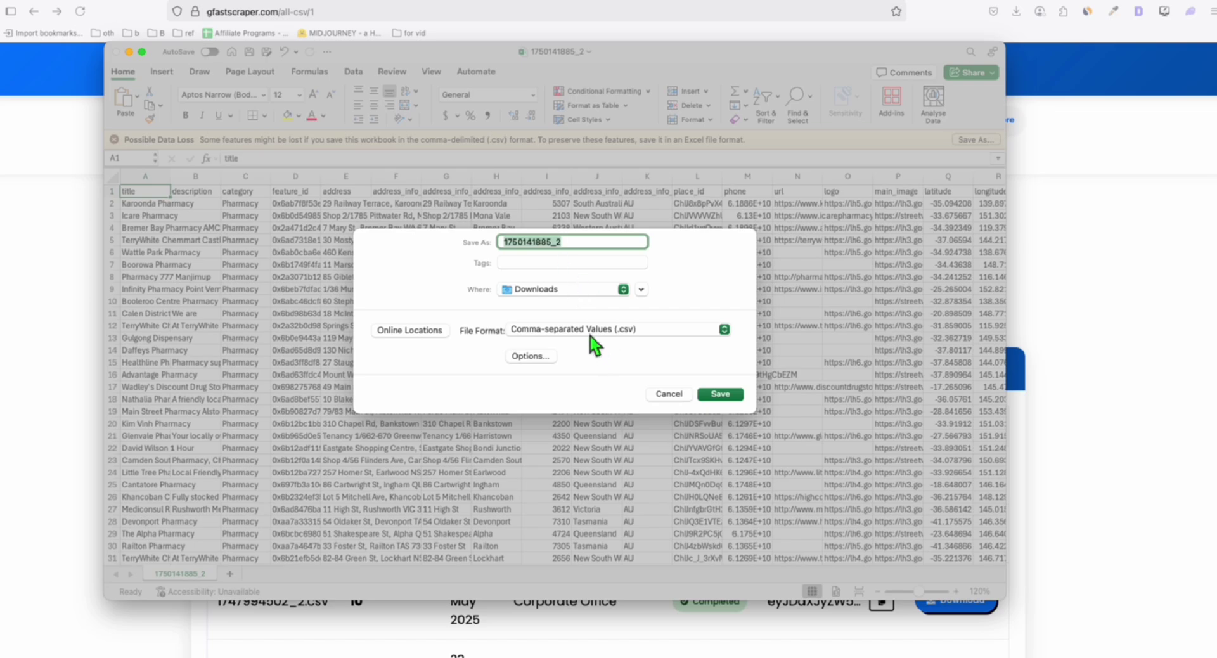
{"action": "left_click", "coordinate": [590, 333]}
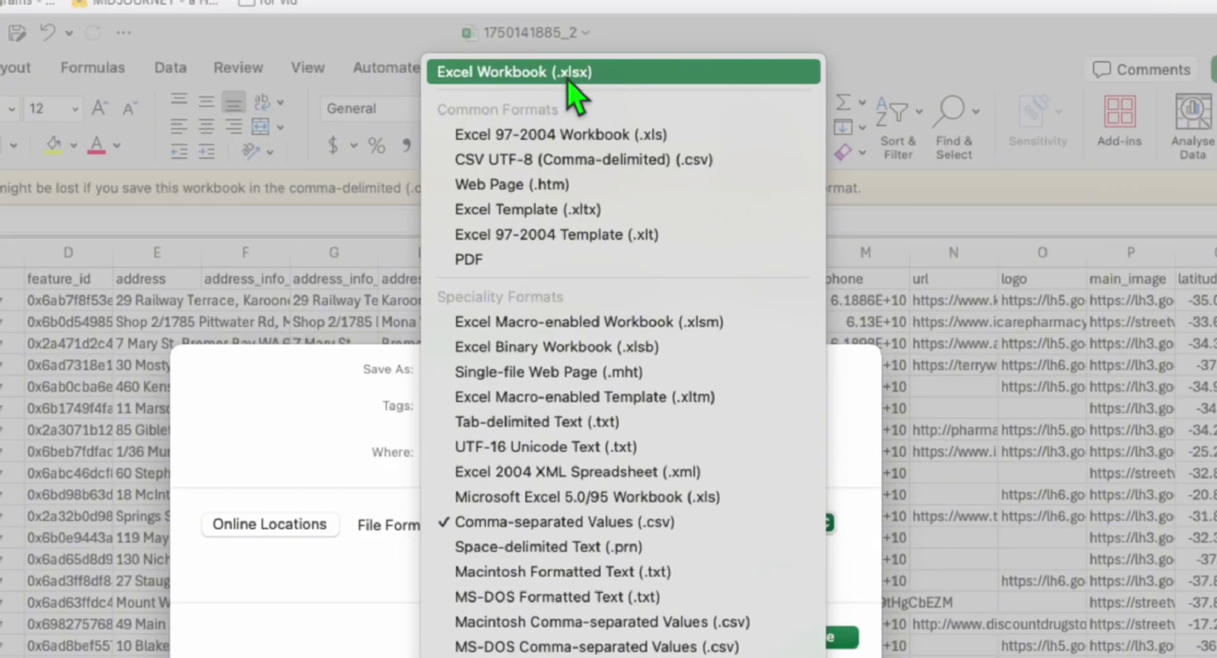
{"action": "left_click", "coordinate": [567, 74]}
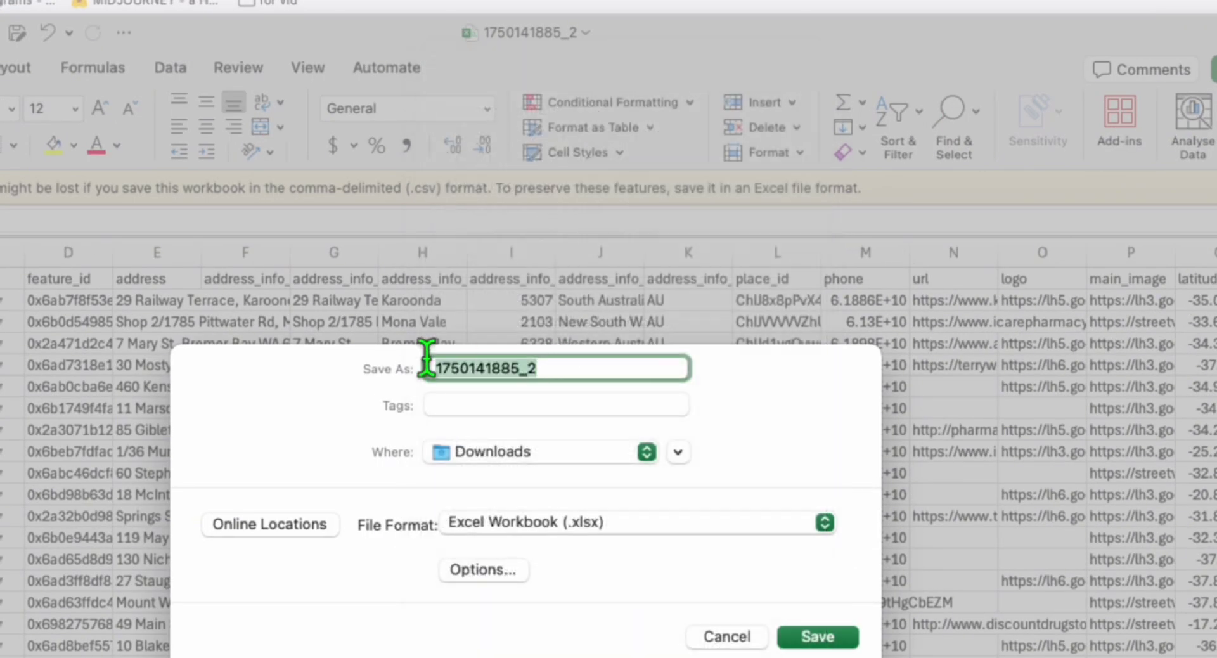
{"action": "type", "text": "pharmacy"}
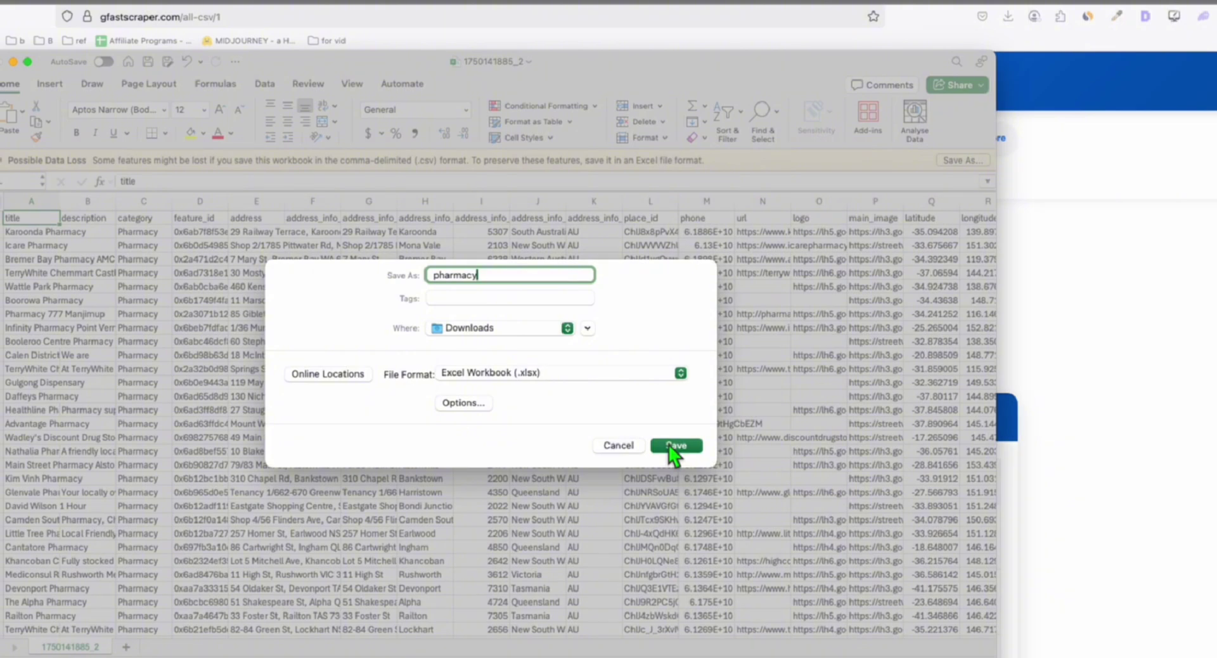
{"action": "left_click", "coordinate": [669, 445]}
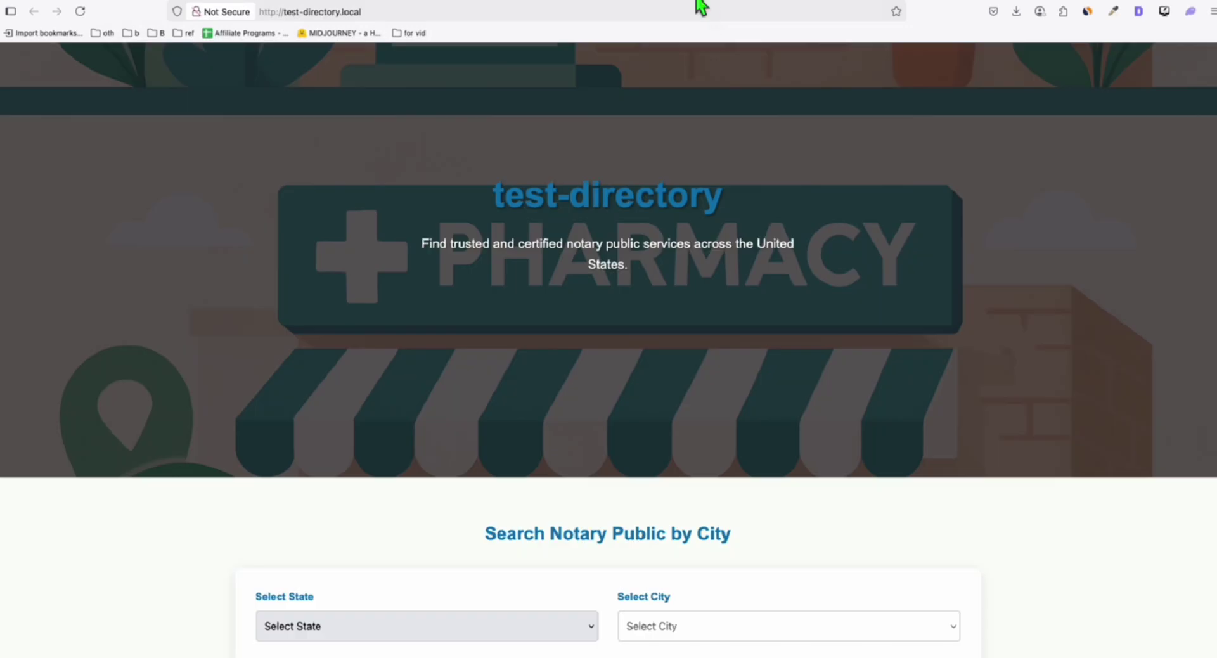
- Scroll up and down the test-directory.local homepage to review it
{"action": "scroll", "coordinate": [642, 283], "scroll_direction": "down", "scroll_amount": 8}
{"action": "scroll", "coordinate": [488, 367], "scroll_direction": "up", "scroll_amount": 9}
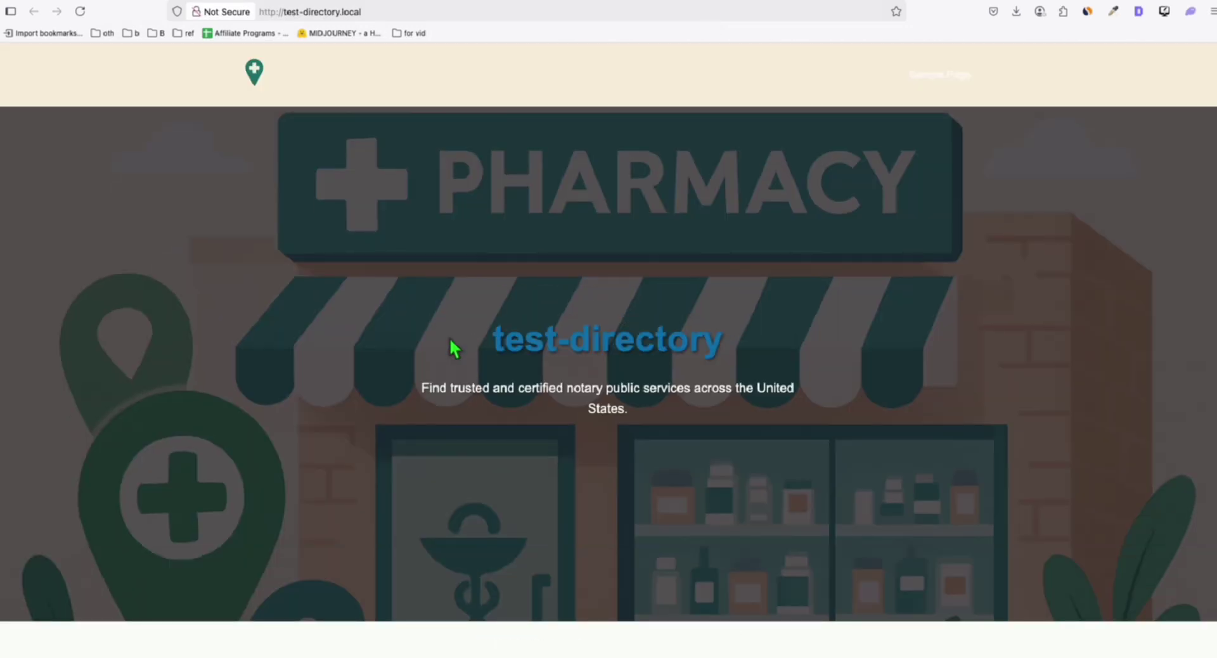
{"action": "scroll", "coordinate": [454, 348], "scroll_direction": "down", "scroll_amount": 5}
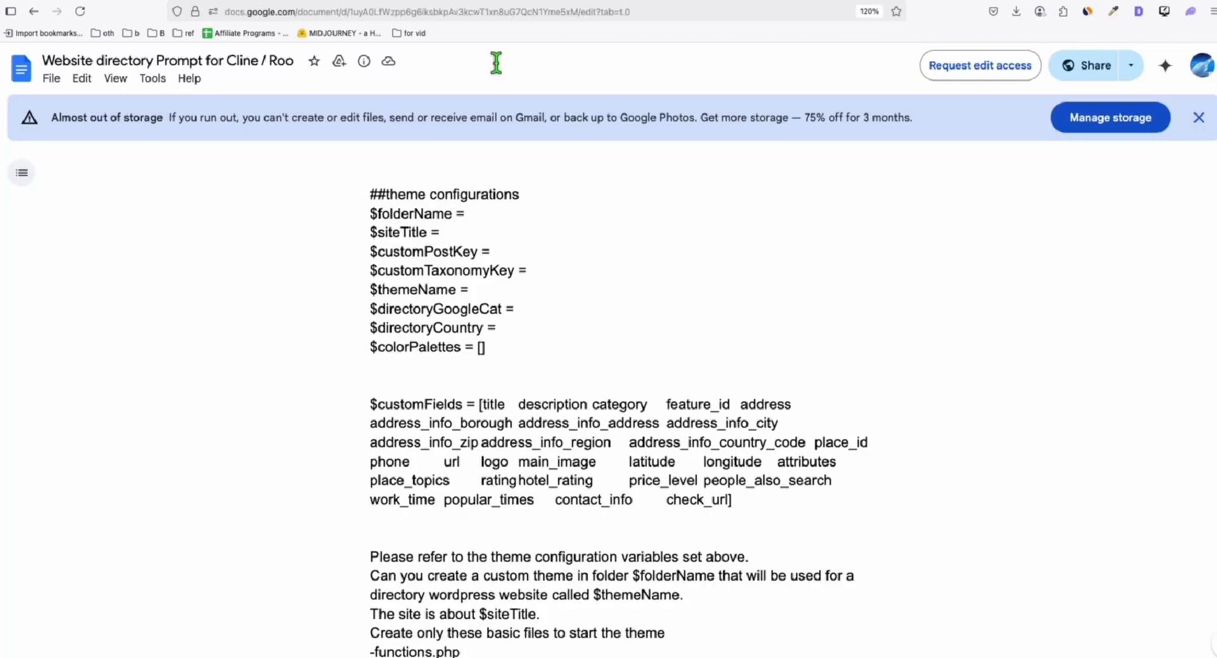
{"action": "scroll", "coordinate": [474, 329], "scroll_direction": "down", "scroll_amount": 5}
{"action": "scroll", "coordinate": [475, 330], "scroll_direction": "up", "scroll_amount": 2}
{"action": "scroll", "coordinate": [474, 329], "scroll_direction": "up", "scroll_amount": 4}
- Review the earlier Notary_Public_Theme_Sonnet_4 task in Cline, then close it
{"action": "key", "text": "super+Tab"}
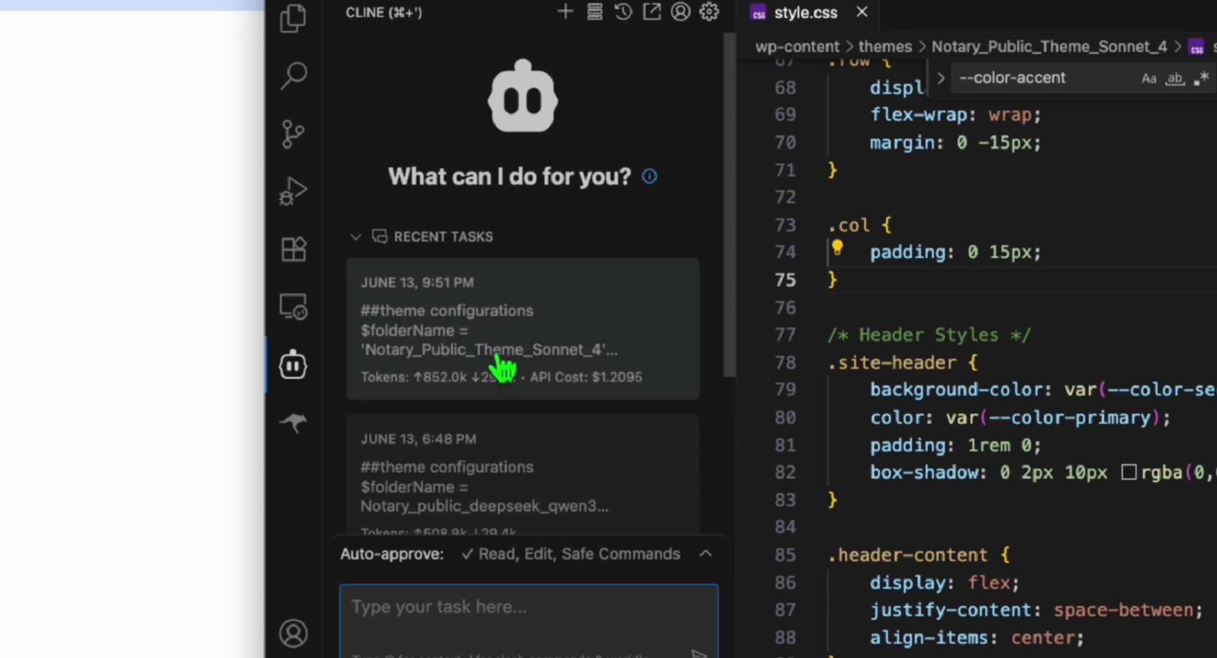
{"action": "left_click", "coordinate": [504, 366]}
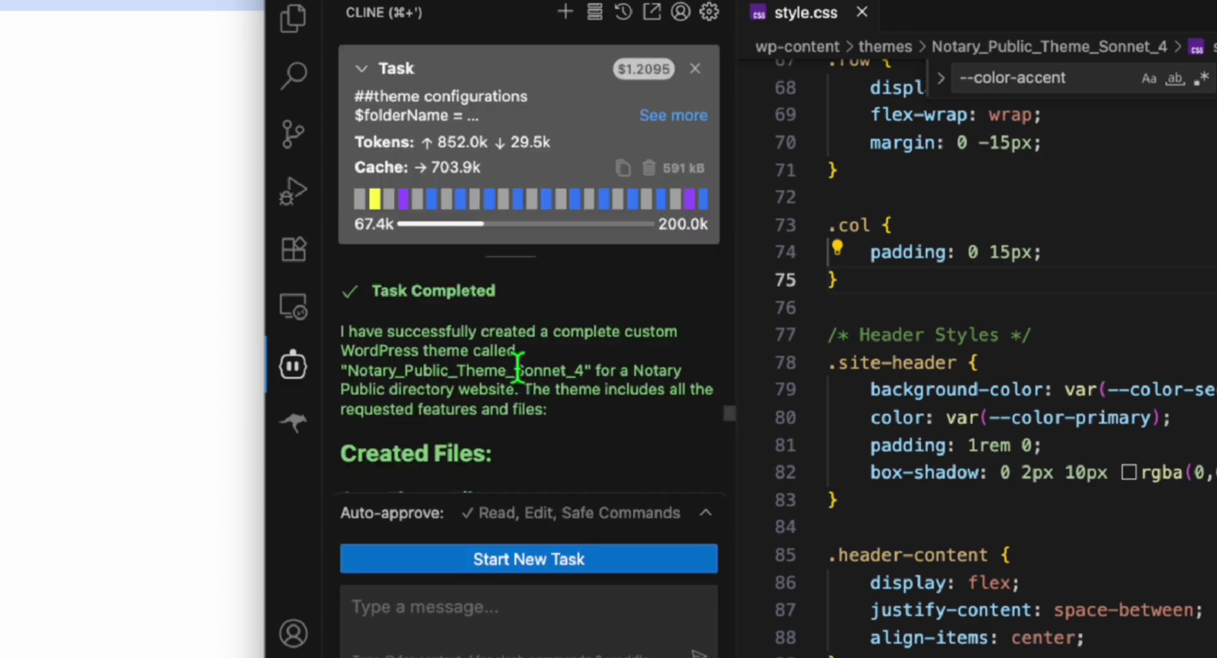
{"action": "left_click", "coordinate": [696, 68]}
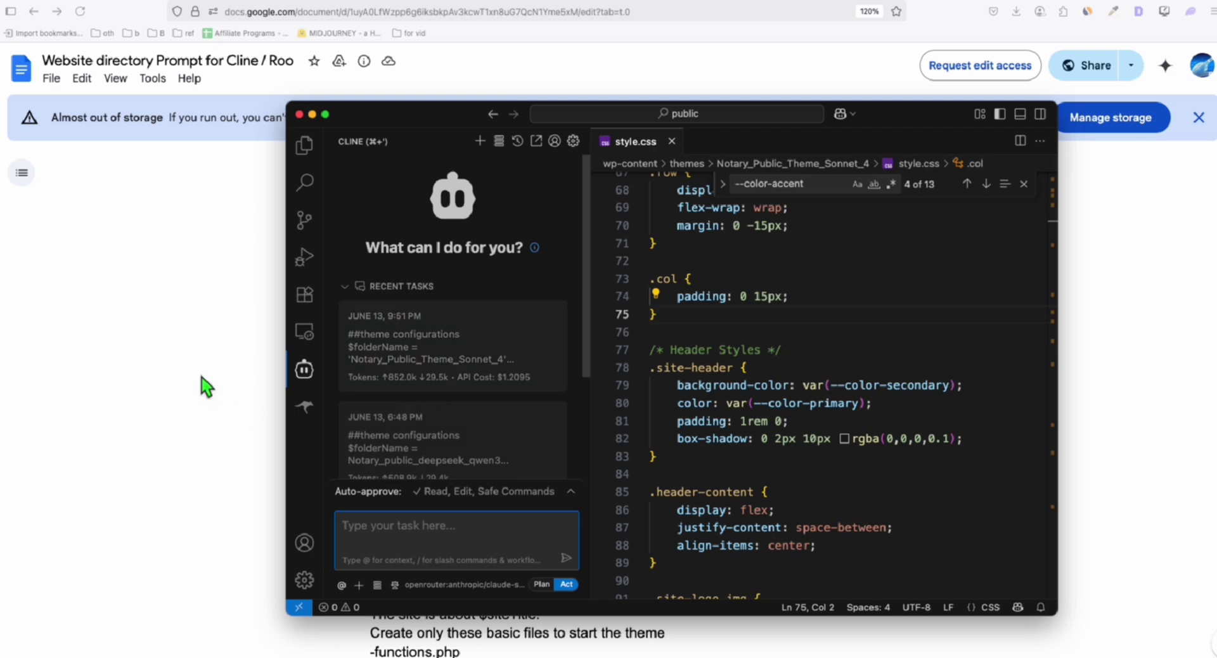
- Check the prompt doc and the ChatGPT logo chat, then return to test-directory.local
{"action": "left_click", "coordinate": [201, 381]}
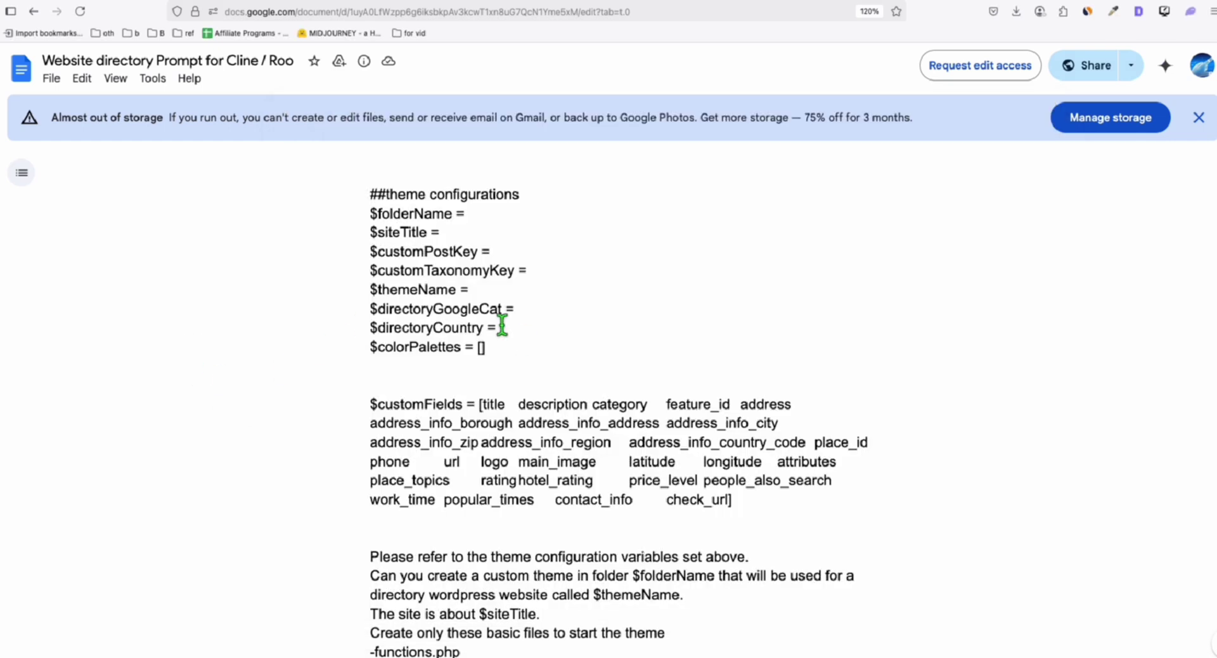
{"action": "left_click", "coordinate": [603, 3]}
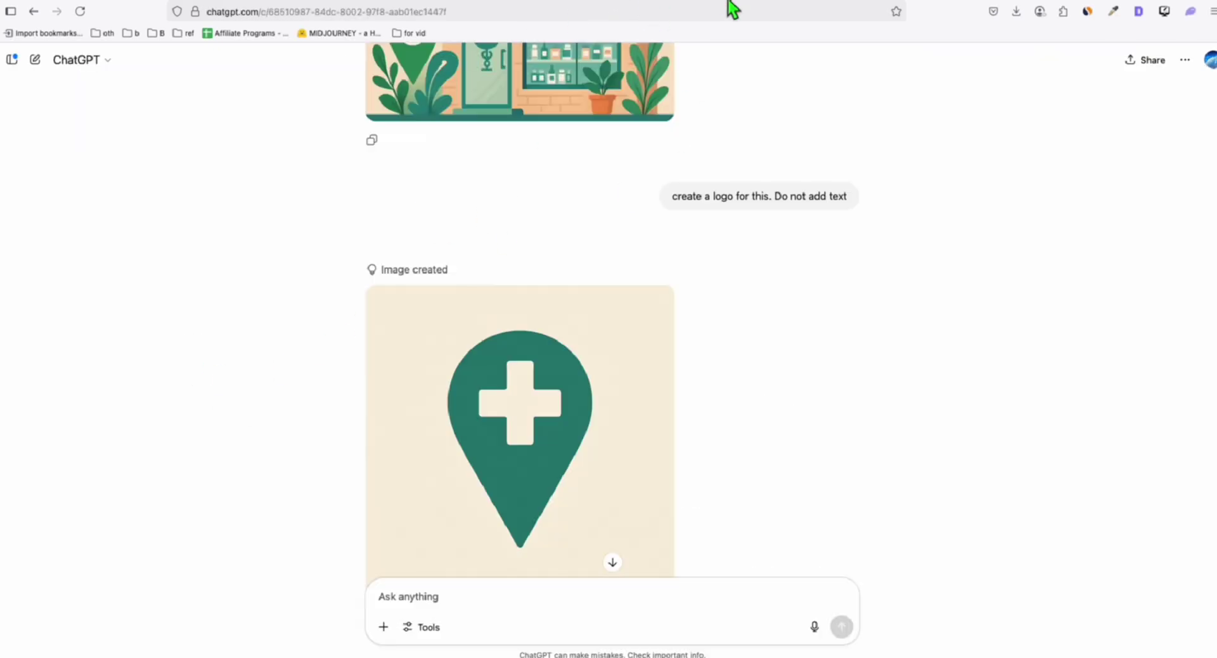
{"action": "scroll", "coordinate": [767, 193], "scroll_direction": "up", "scroll_amount": 3}
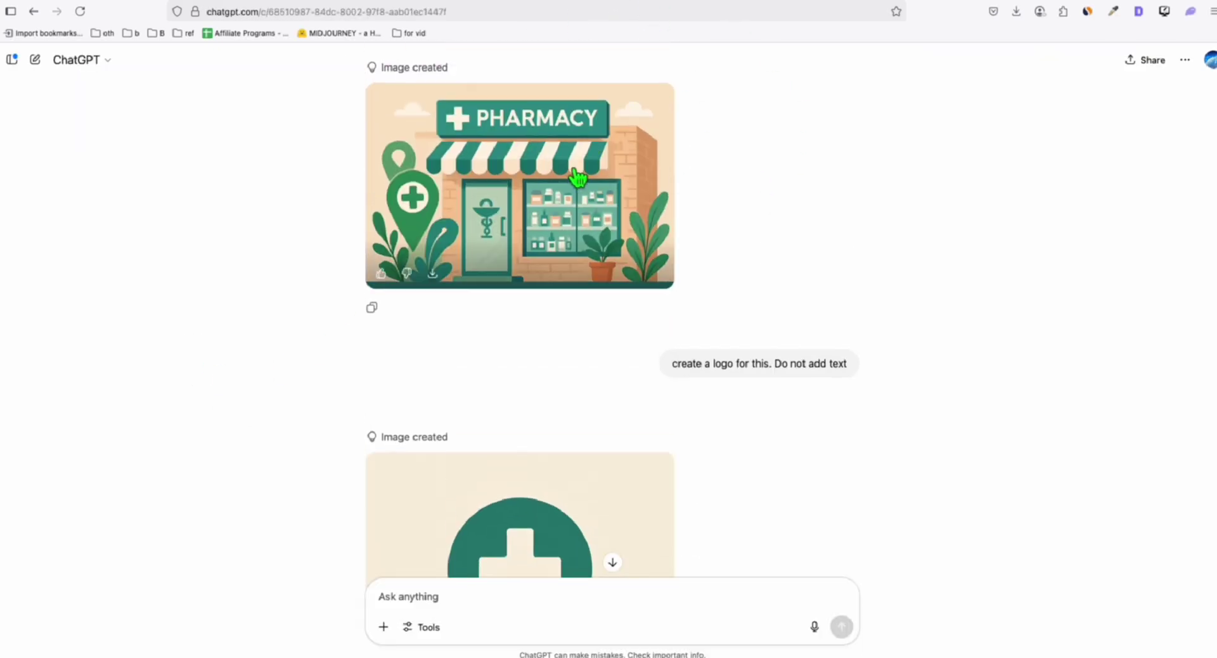
{"action": "scroll", "coordinate": [539, 190], "scroll_direction": "down", "scroll_amount": 2}
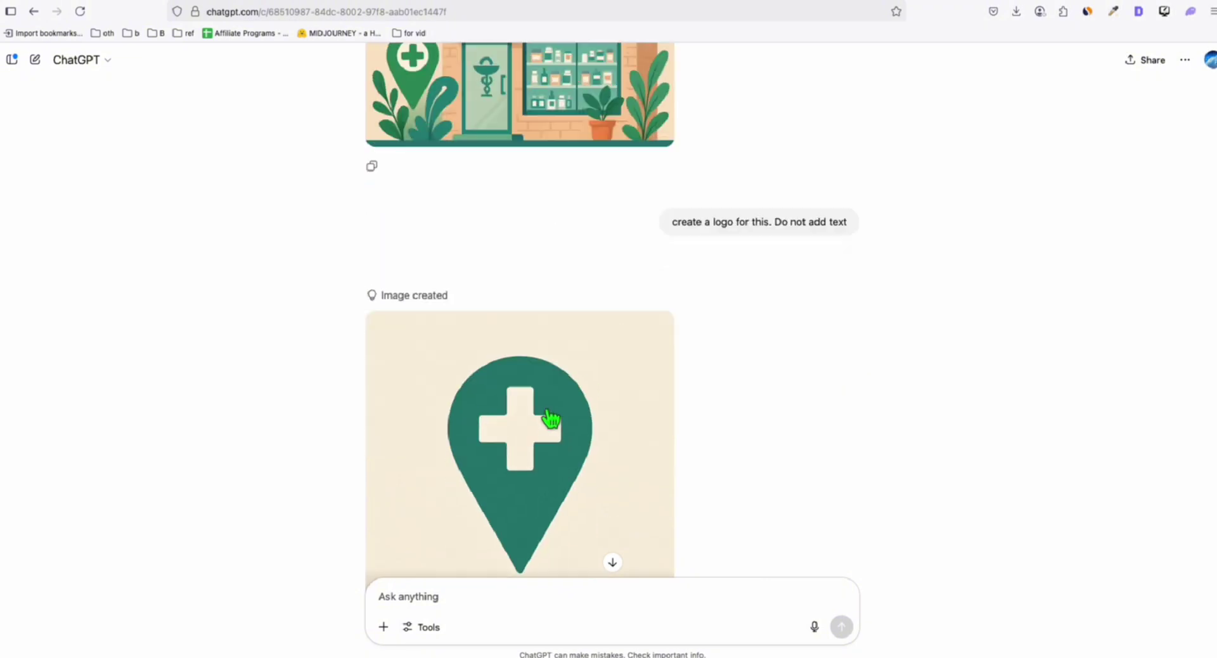
{"action": "left_click", "coordinate": [719, 3]}
{"action": "scroll", "coordinate": [621, 336], "scroll_direction": "up", "scroll_amount": 5}
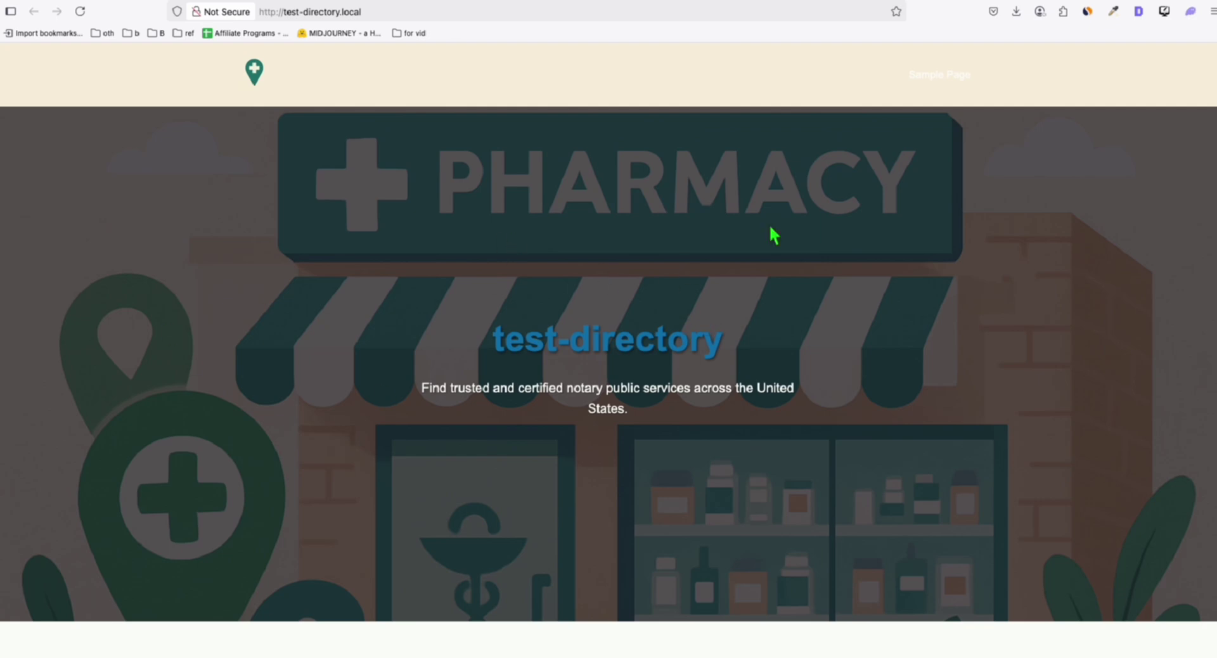
- Scroll the local directory homepage, then move to the Hostinger hPanel tab
{"action": "scroll", "coordinate": [549, 352], "scroll_direction": "down", "scroll_amount": 8}
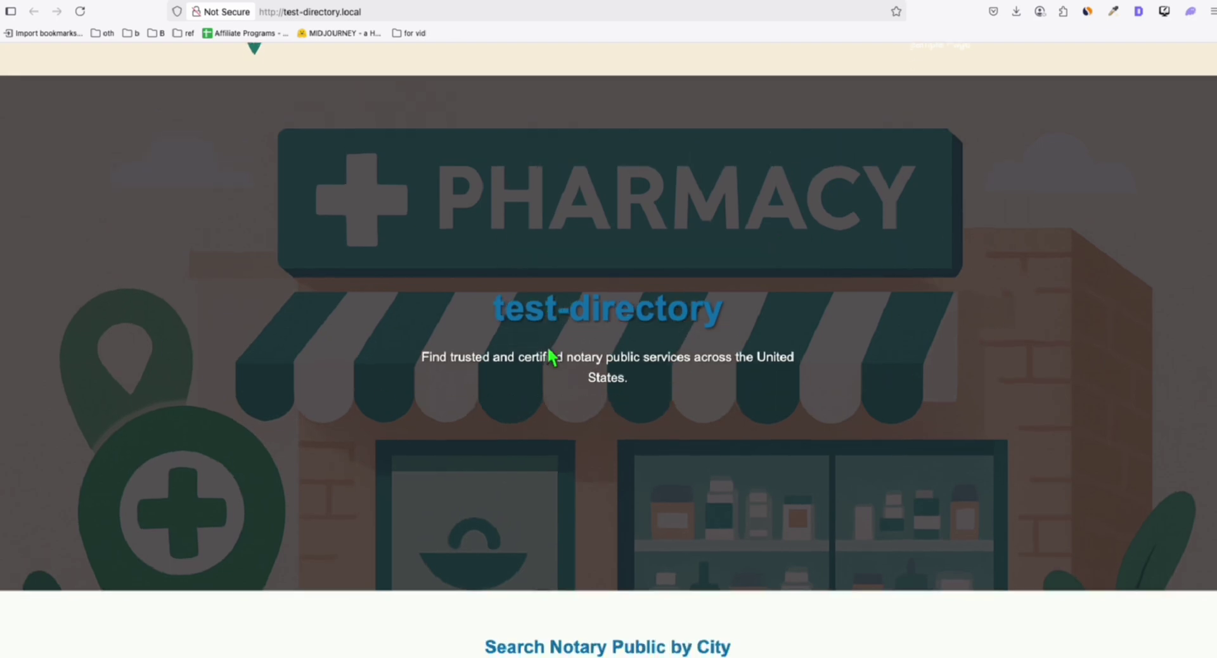
{"action": "scroll", "coordinate": [550, 352], "scroll_direction": "up", "scroll_amount": 9}
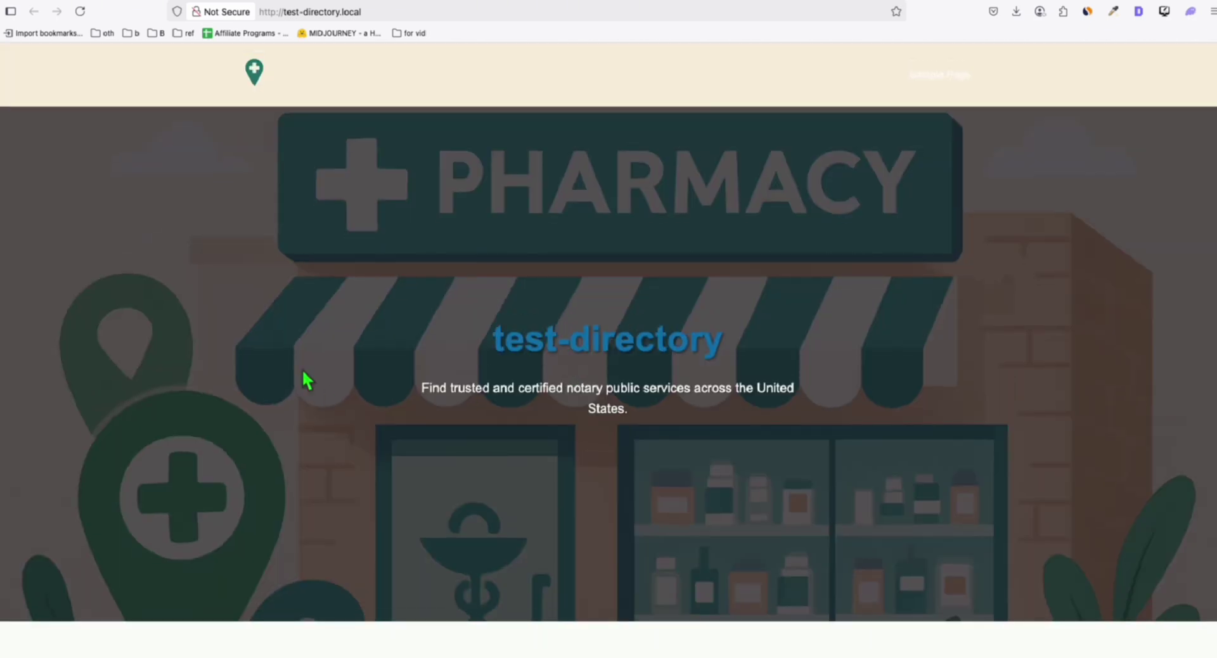
{"action": "scroll", "coordinate": [530, 289], "scroll_direction": "down", "scroll_amount": 4}
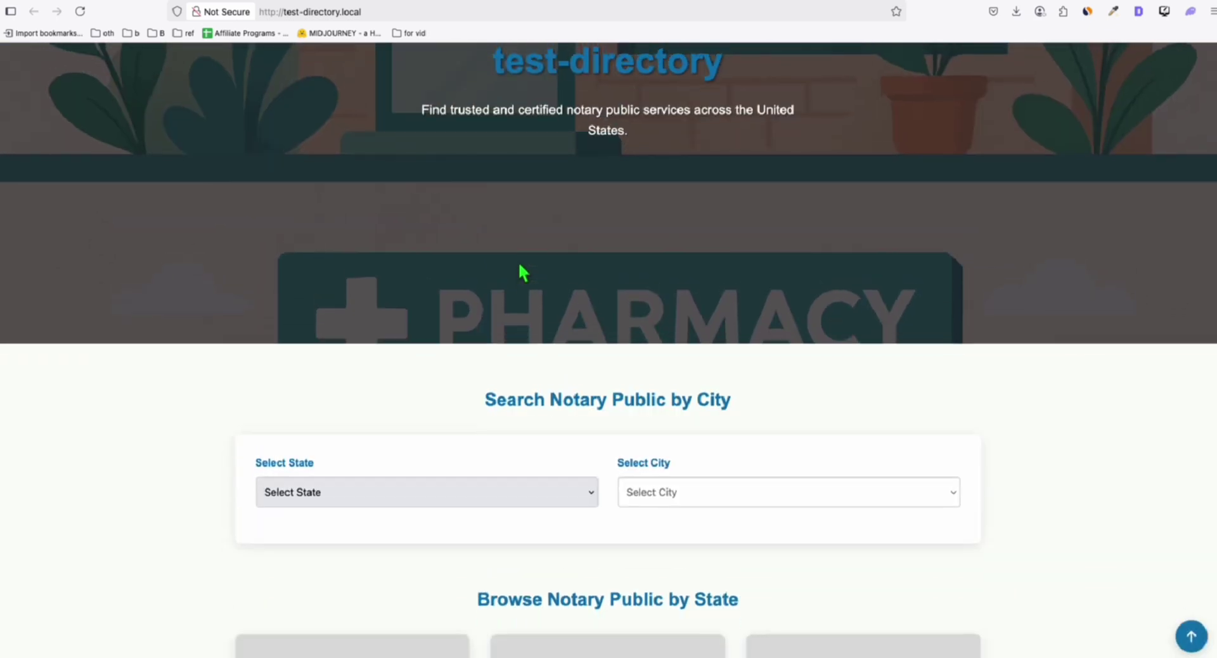
{"action": "key", "text": "ctrl+Tab"}
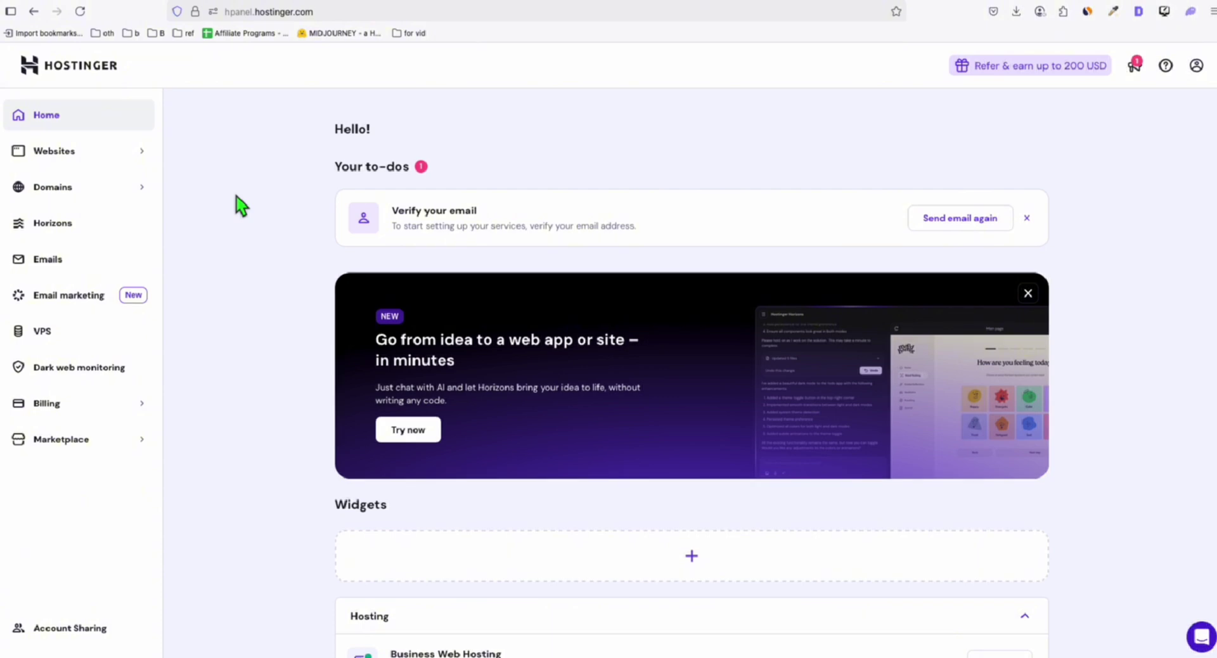
- Add a blank WordPress website on a temporary domain from hPanel's Websites list
{"action": "left_click", "coordinate": [73, 154]}
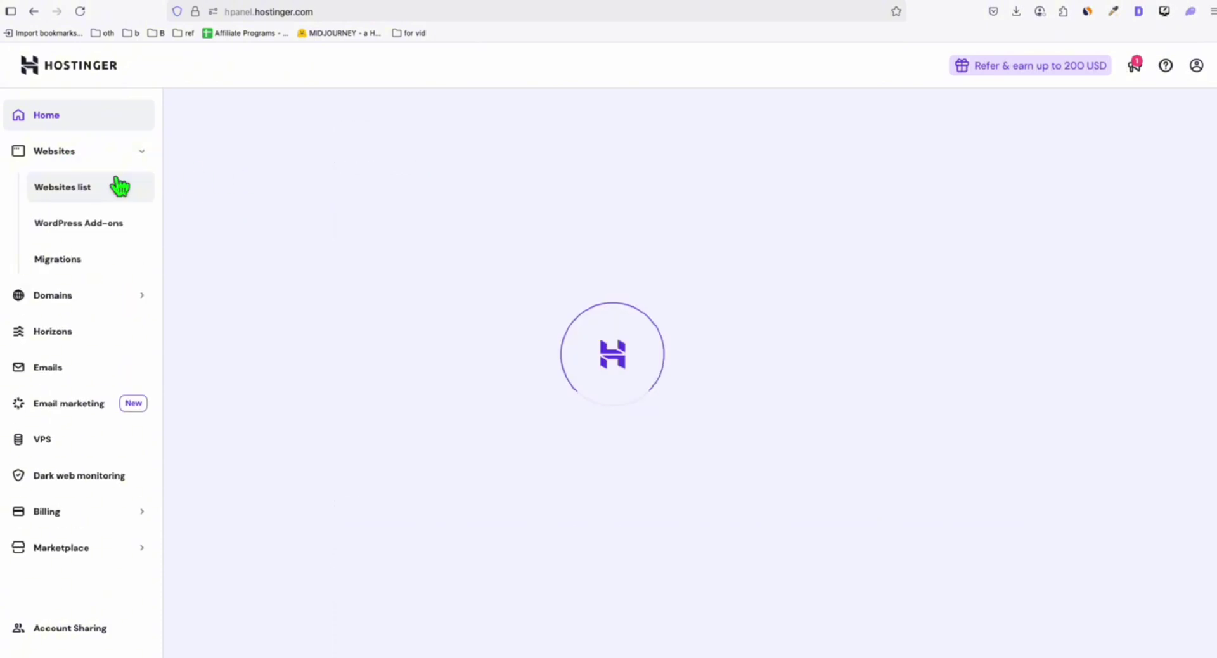
{"action": "left_click", "coordinate": [117, 186]}
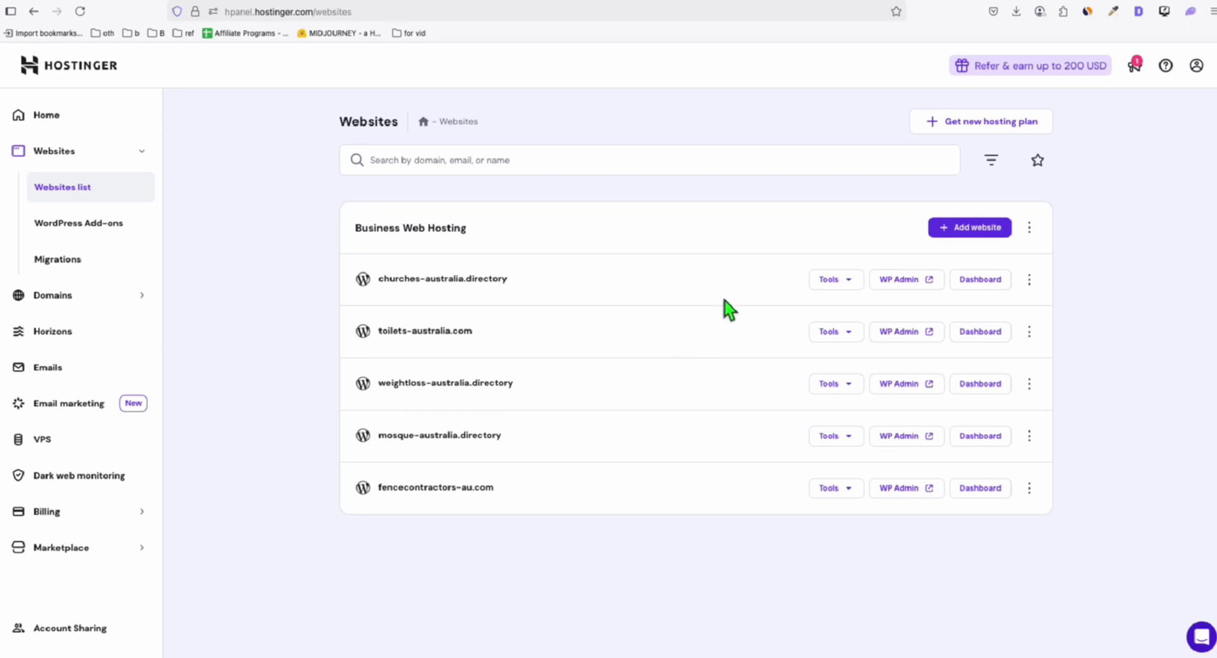
{"action": "left_click", "coordinate": [970, 233]}
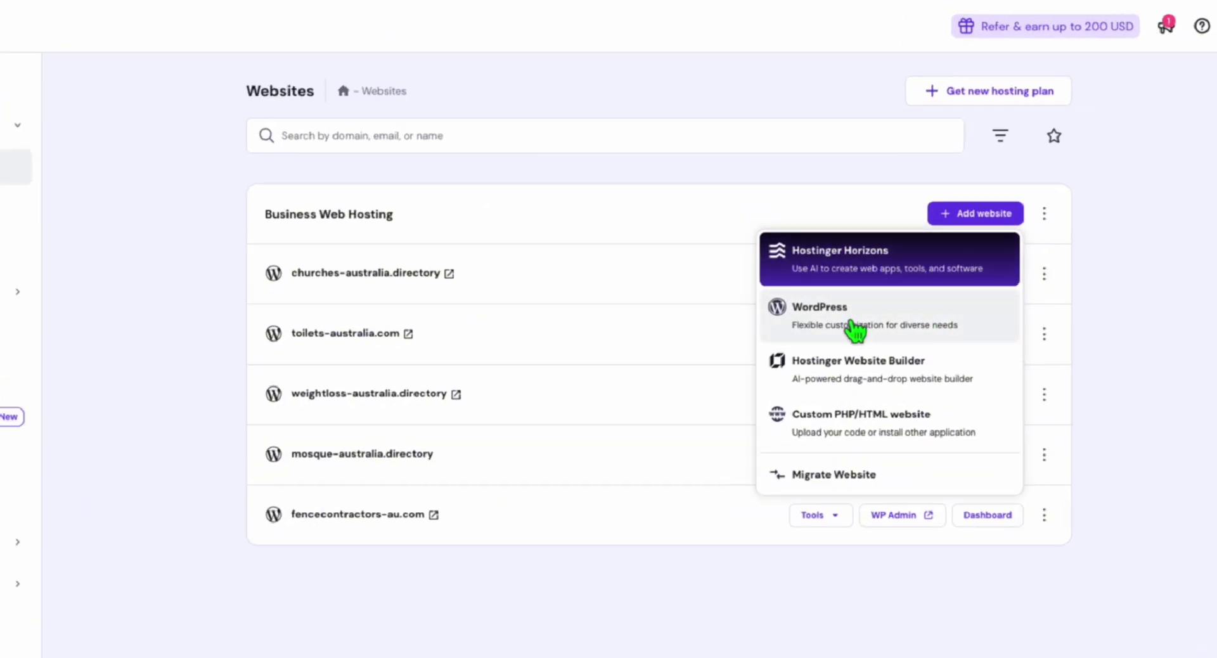
{"action": "left_click", "coordinate": [856, 328]}
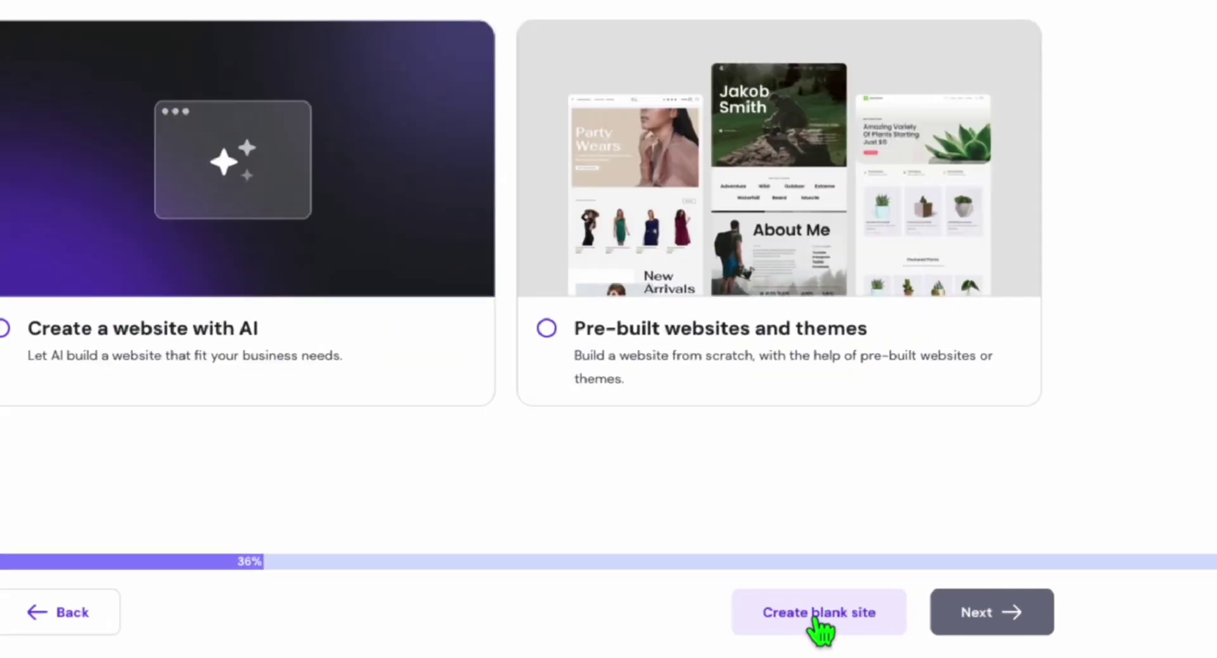
{"action": "left_click", "coordinate": [815, 616]}
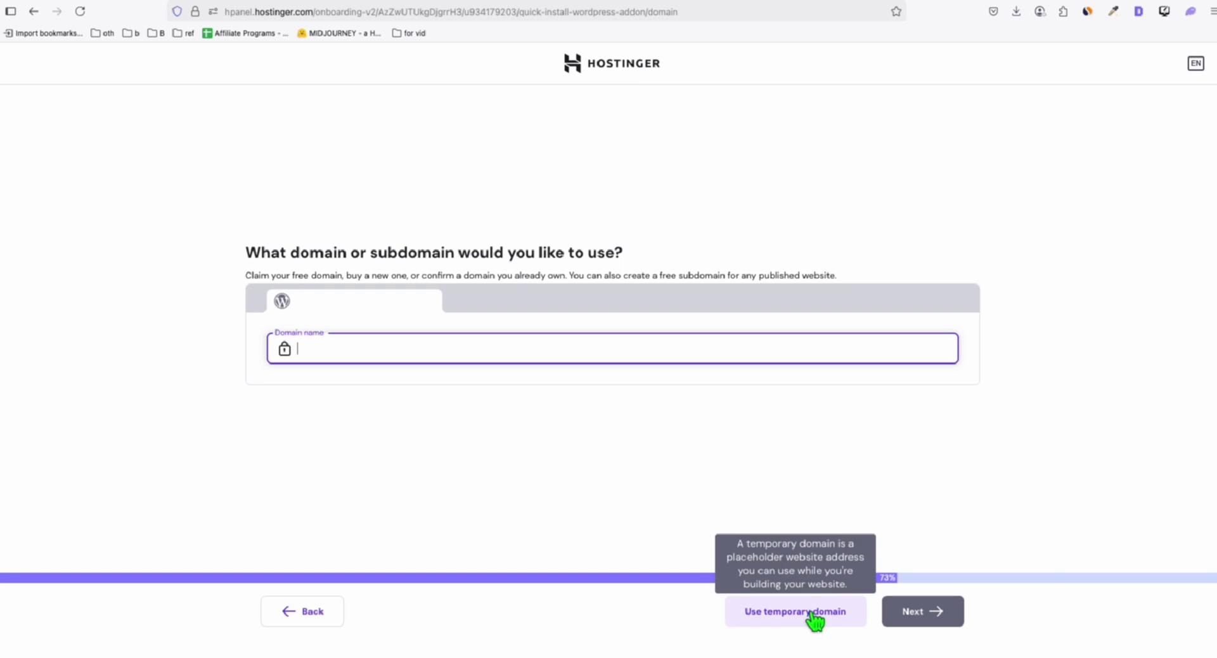
{"action": "left_click", "coordinate": [805, 618]}
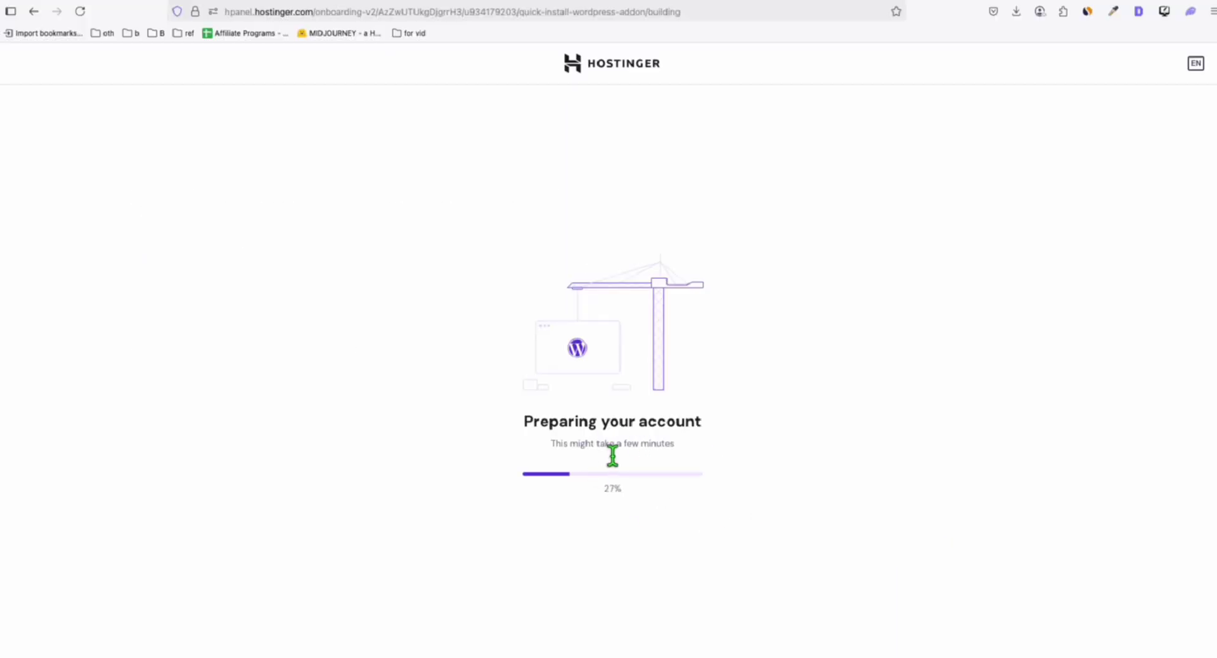
{"action": "key", "text": "super+Tab"}
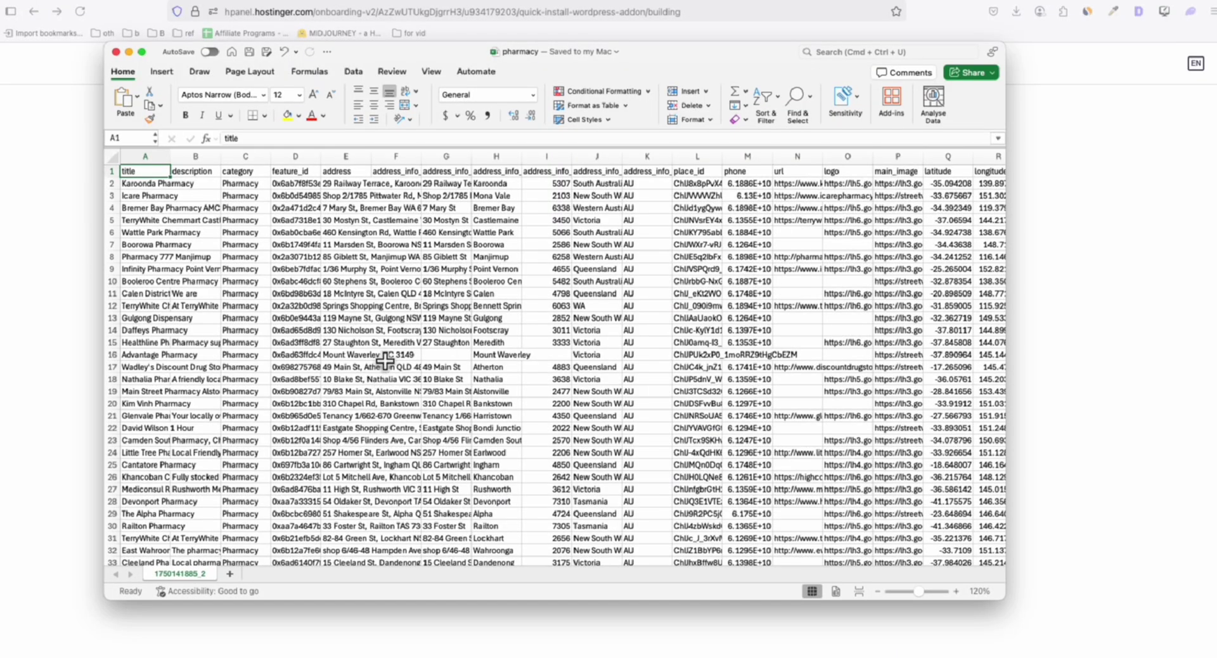
- Enlarge the Excel window, zoom to 140% and widen column J
{"action": "left_click_drag", "start_coordinate": [530, 51], "coordinate": [467, 39]}
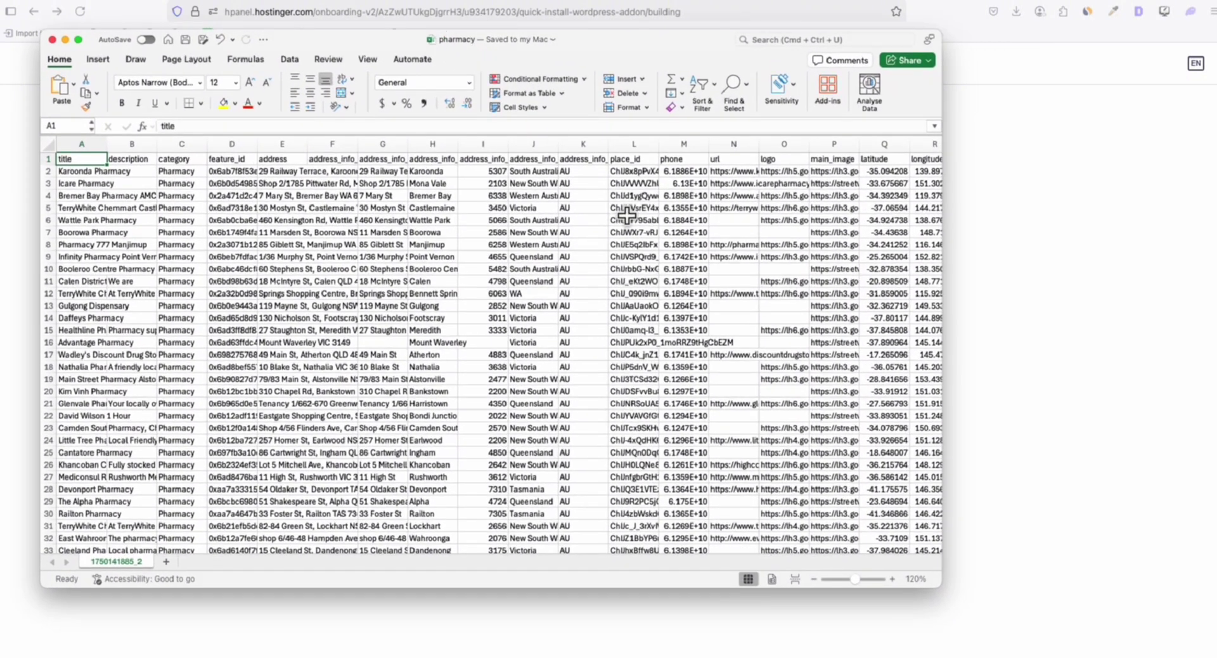
{"action": "left_click_drag", "start_coordinate": [938, 587], "coordinate": [997, 596]}
{"action": "left_click", "coordinate": [951, 588]}
{"action": "left_click", "coordinate": [951, 588]}
{"action": "left_click_drag", "start_coordinate": [647, 147], "coordinate": [692, 148]}
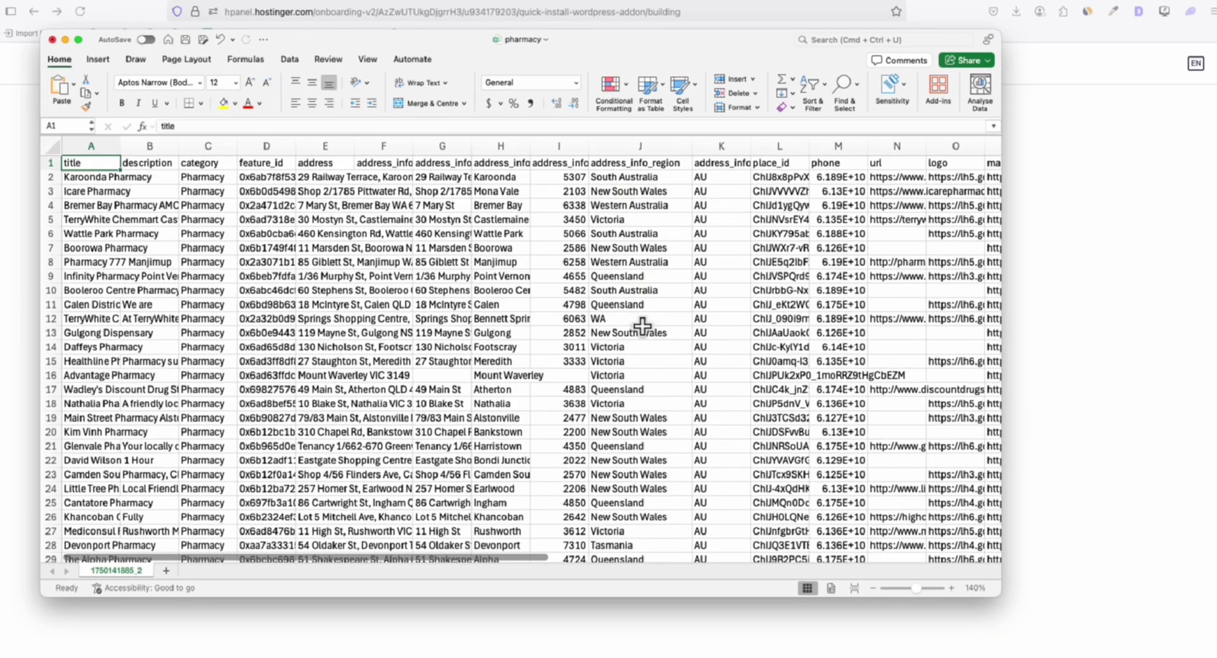
- Add header filters and sort rows ascending by address_info_region
{"action": "left_click", "coordinate": [640, 163]}
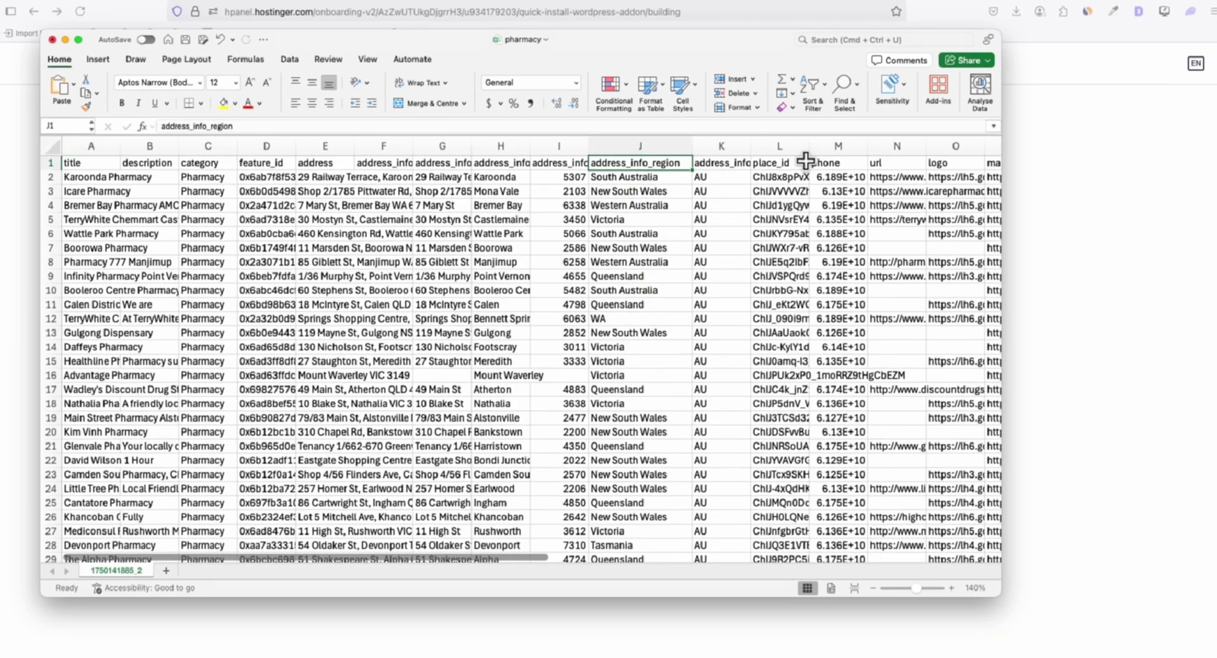
{"action": "left_click", "coordinate": [813, 85]}
{"action": "left_click", "coordinate": [838, 160]}
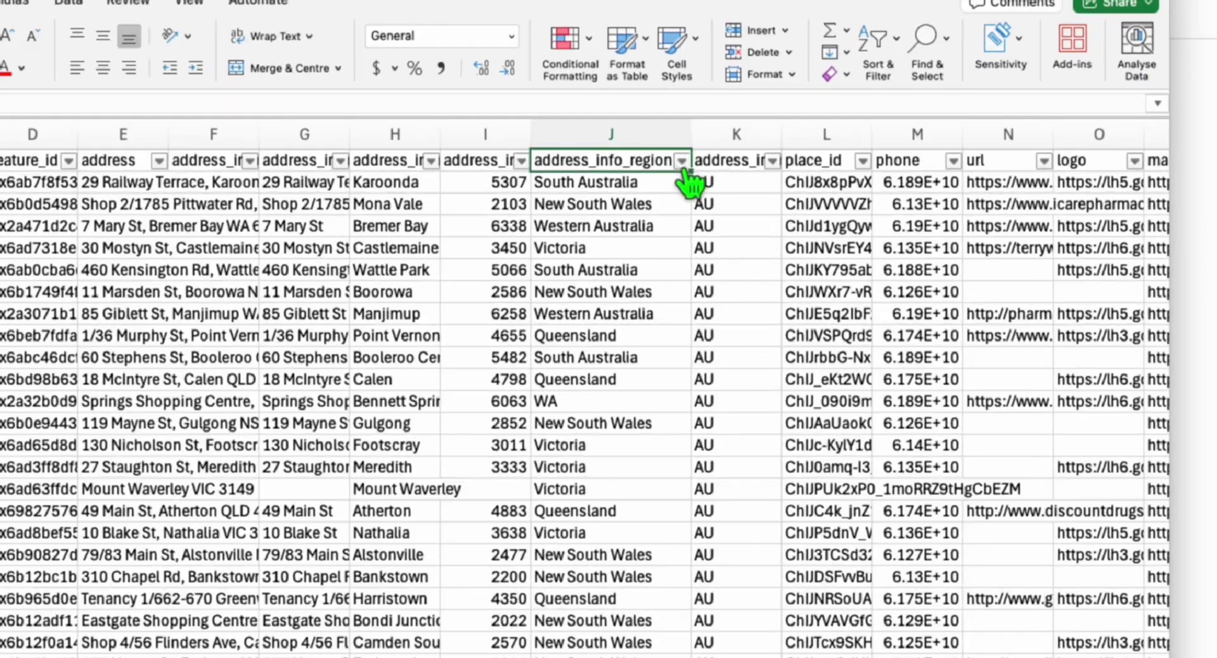
{"action": "left_click", "coordinate": [686, 164]}
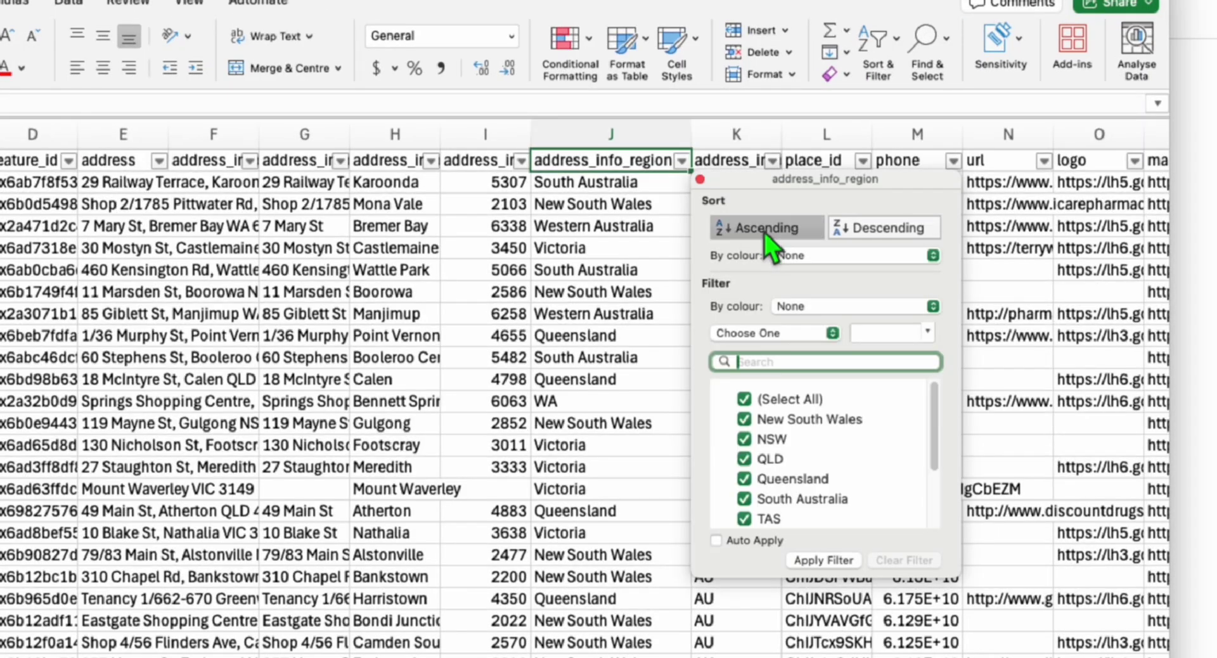
{"action": "left_click", "coordinate": [739, 213]}
{"action": "left_click", "coordinate": [636, 185]}
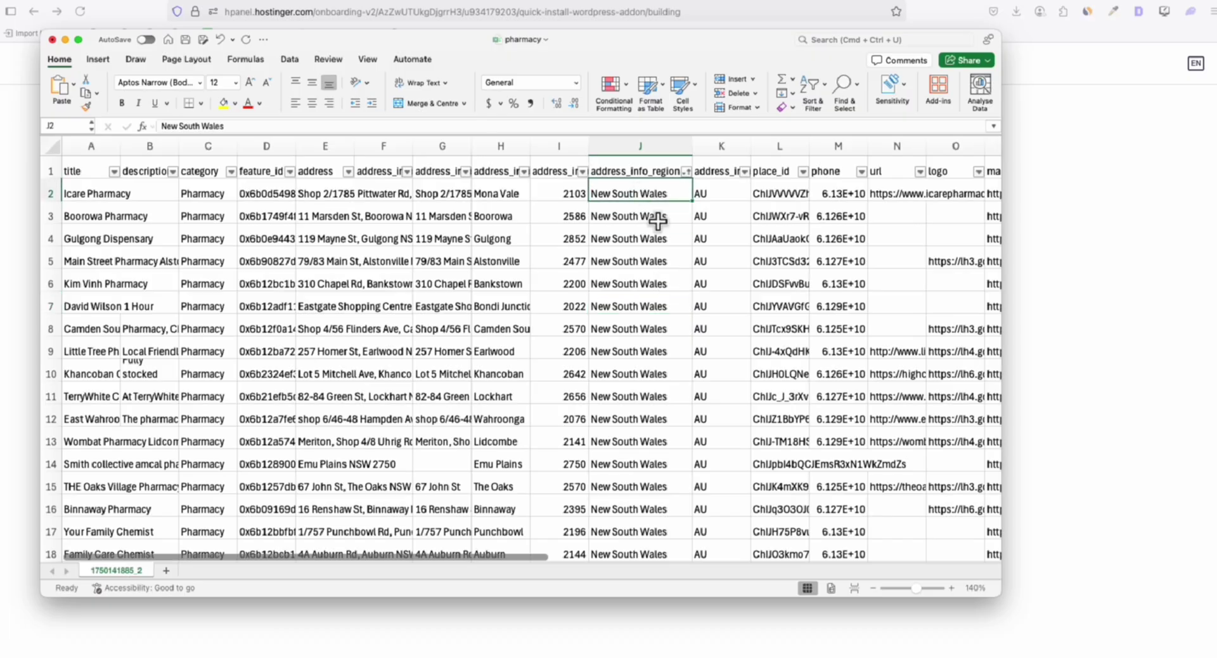
{"action": "scroll", "coordinate": [636, 218], "scroll_direction": "down", "scroll_amount": 2}
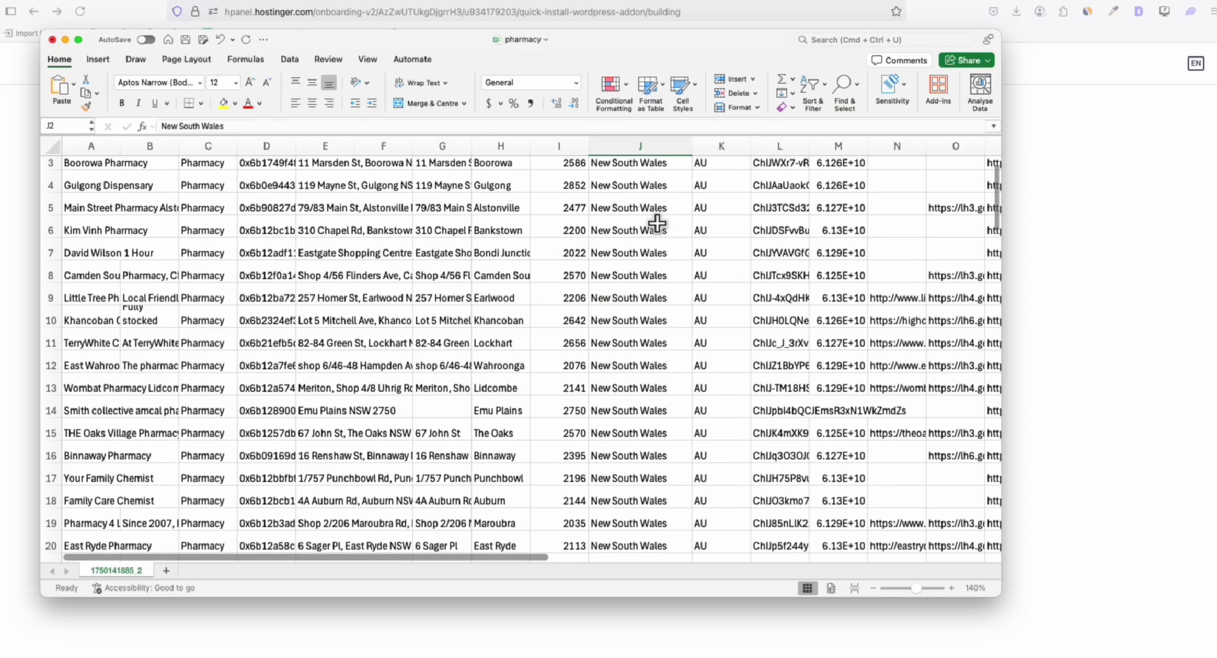
{"action": "scroll", "coordinate": [662, 285], "scroll_direction": "down", "scroll_amount": 9}
{"action": "scroll", "coordinate": [665, 304], "scroll_direction": "up", "scroll_amount": 11}
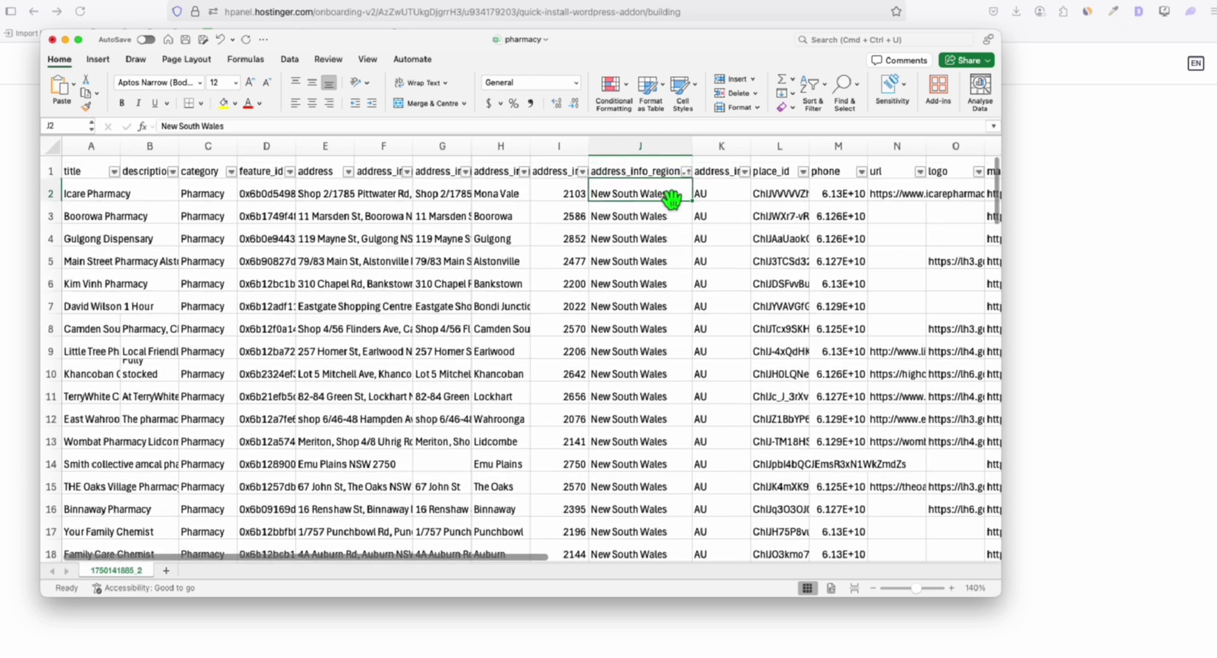
{"action": "left_click", "coordinate": [687, 172]}
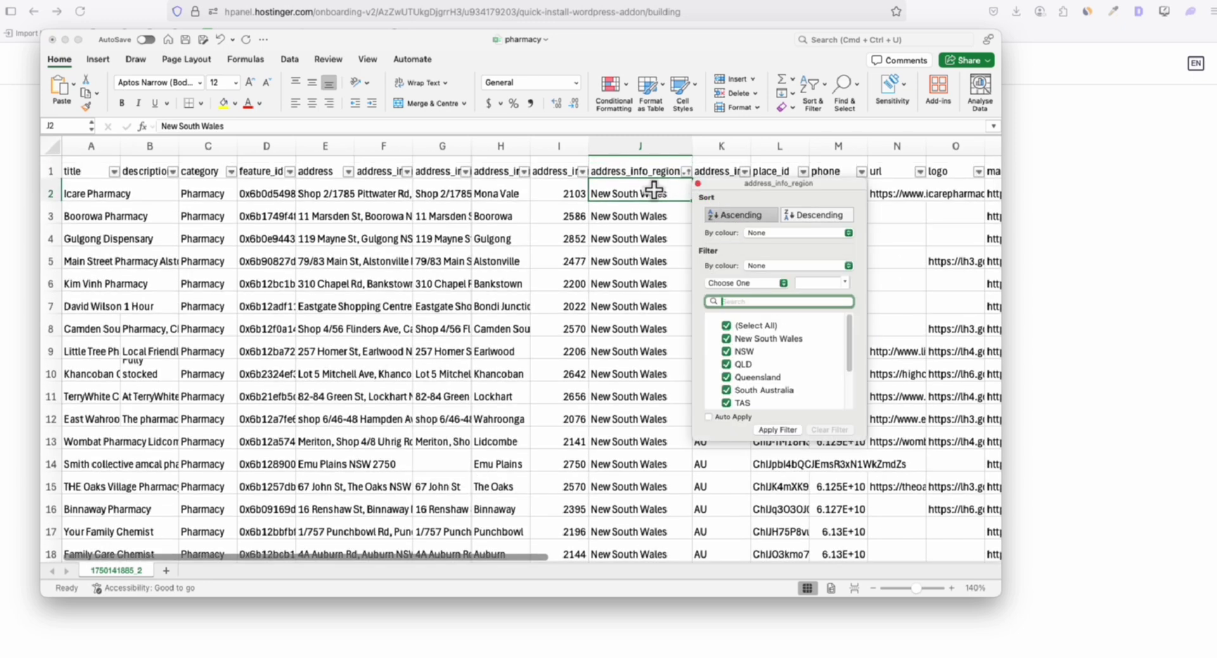
- Replace the abbreviated NSW and QLD regions (J35:J37) with full state names
{"action": "left_click", "coordinate": [685, 173]}
{"action": "scroll", "coordinate": [653, 229], "scroll_direction": "down", "scroll_amount": 11}
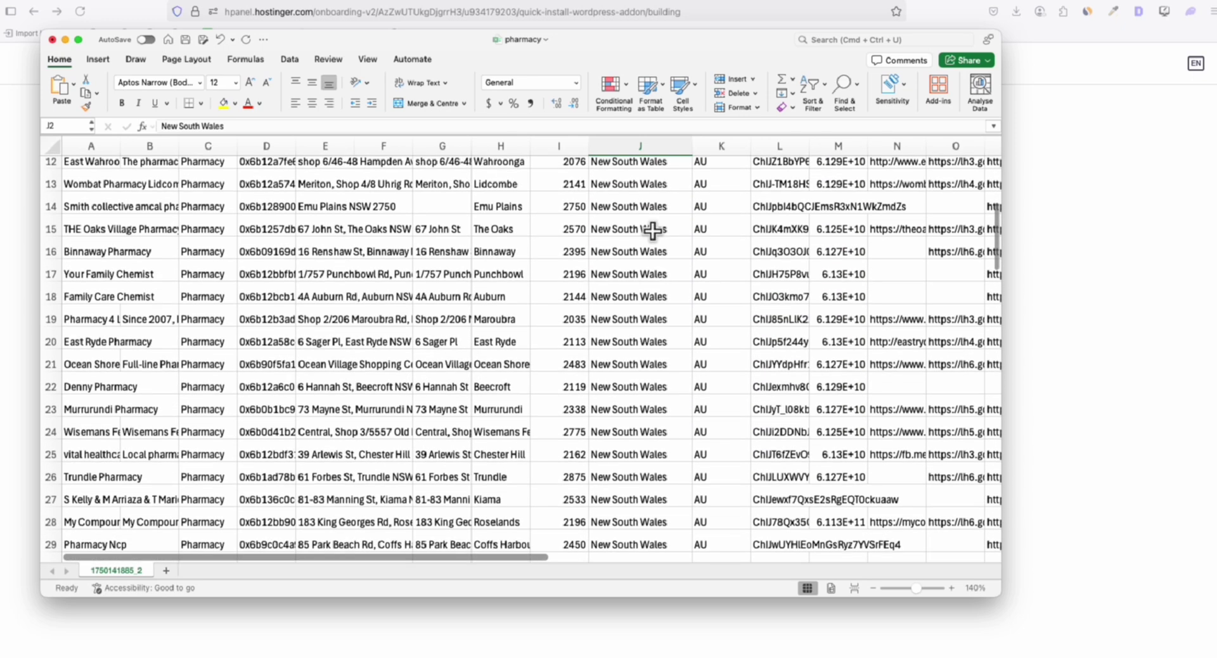
{"action": "scroll", "coordinate": [654, 266], "scroll_direction": "down", "scroll_amount": 20}
{"action": "scroll", "coordinate": [656, 291], "scroll_direction": "up", "scroll_amount": 20}
{"action": "scroll", "coordinate": [657, 300], "scroll_direction": "down", "scroll_amount": 5}
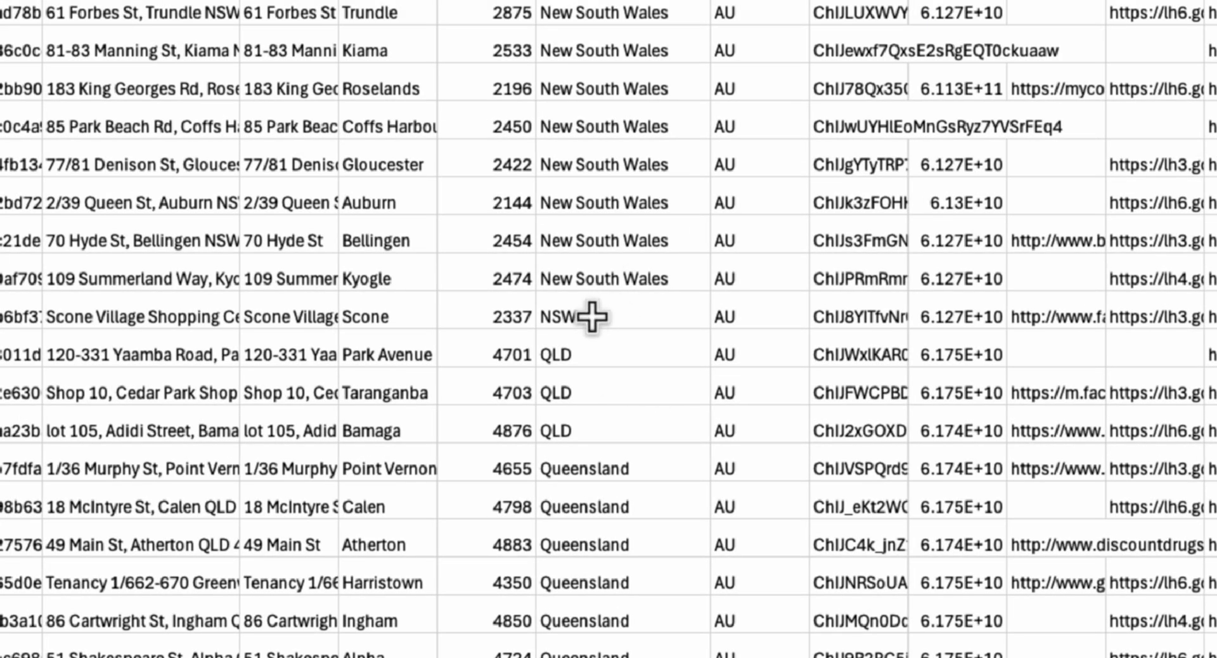
{"action": "left_click", "coordinate": [590, 316]}
{"action": "left_click", "coordinate": [643, 282]}
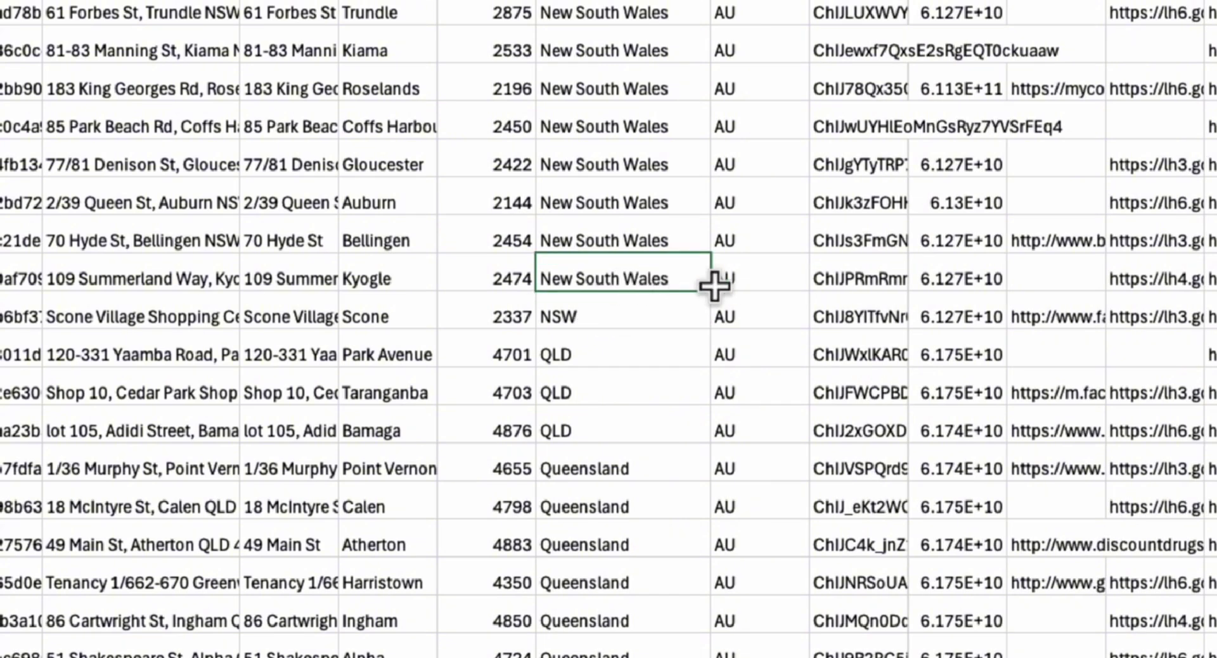
{"action": "left_click", "coordinate": [592, 466]}
{"action": "key", "text": "ctrl+c"}
{"action": "left_click", "coordinate": [589, 433]}
{"action": "left_click", "coordinate": [582, 354], "text": "shift"}
{"action": "key", "text": "ctrl+v"}
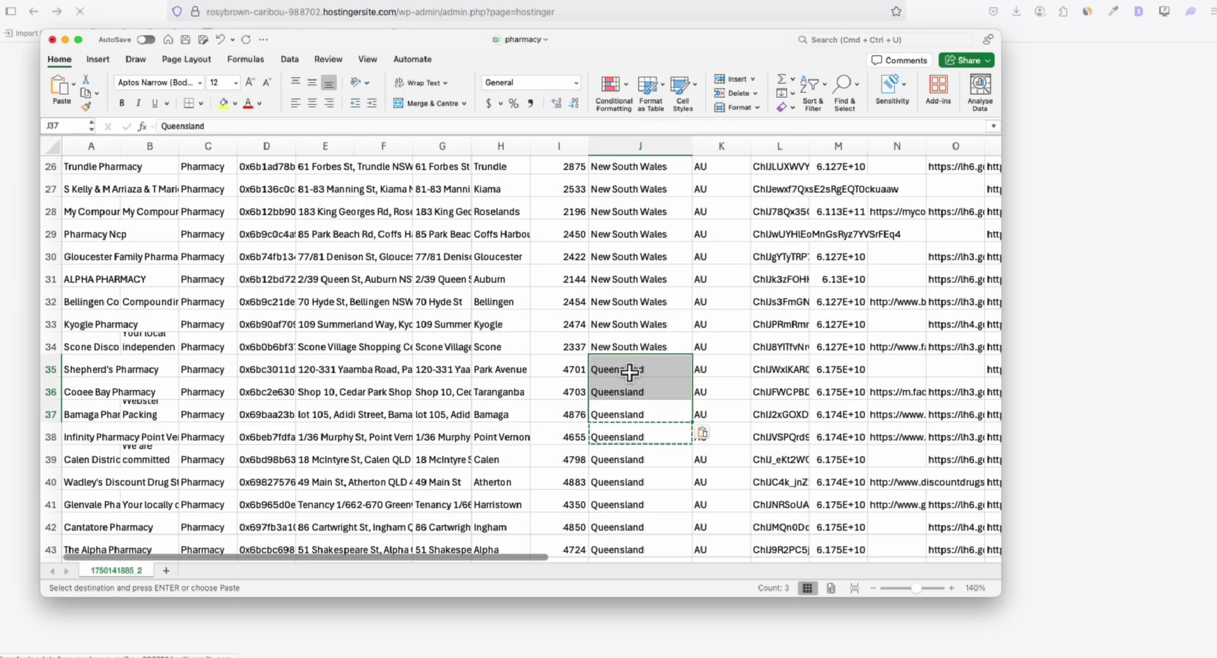
- Replace TAS in J65 with Tasmania
{"action": "scroll", "coordinate": [667, 327], "scroll_direction": "down", "scroll_amount": 7}
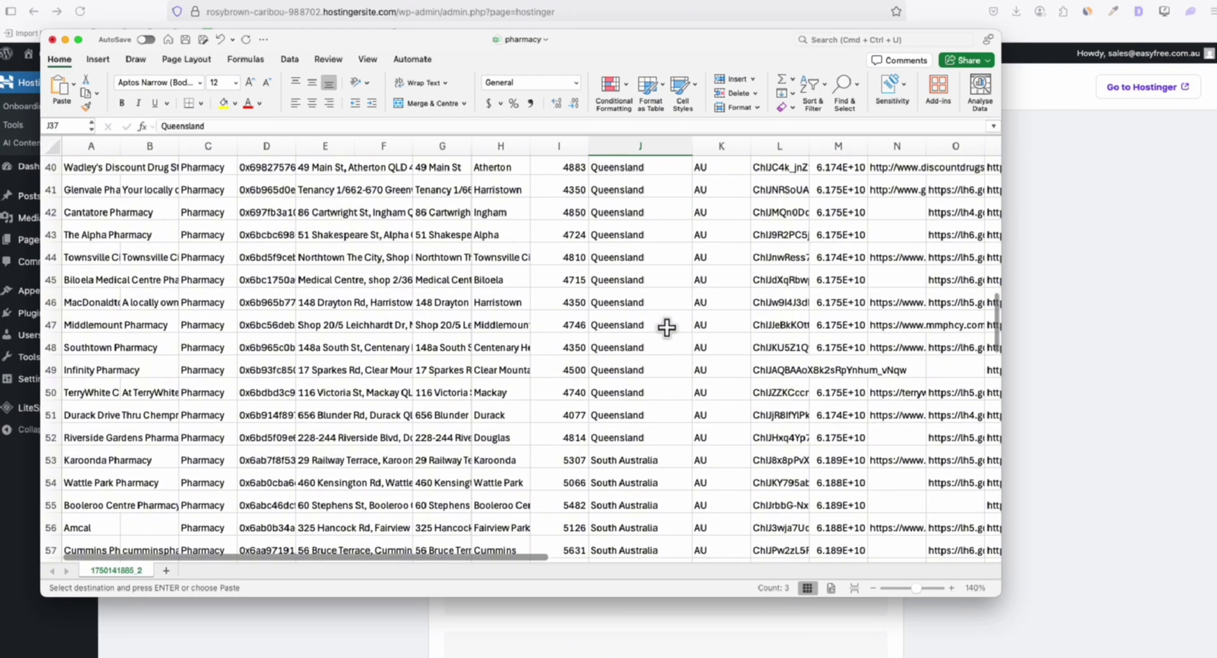
{"action": "scroll", "coordinate": [667, 327], "scroll_direction": "down", "scroll_amount": 3}
{"action": "left_click", "coordinate": [628, 383]}
{"action": "left_click", "coordinate": [632, 400]}
{"action": "left_click", "coordinate": [651, 380]}
{"action": "key", "text": "ctrl+v"}
- Check the Mount Waverley address in E74 and save the pharmacy workbook
{"action": "scroll", "coordinate": [650, 345], "scroll_direction": "down", "scroll_amount": 8}
{"action": "scroll", "coordinate": [652, 399], "scroll_direction": "up", "scroll_amount": 12}
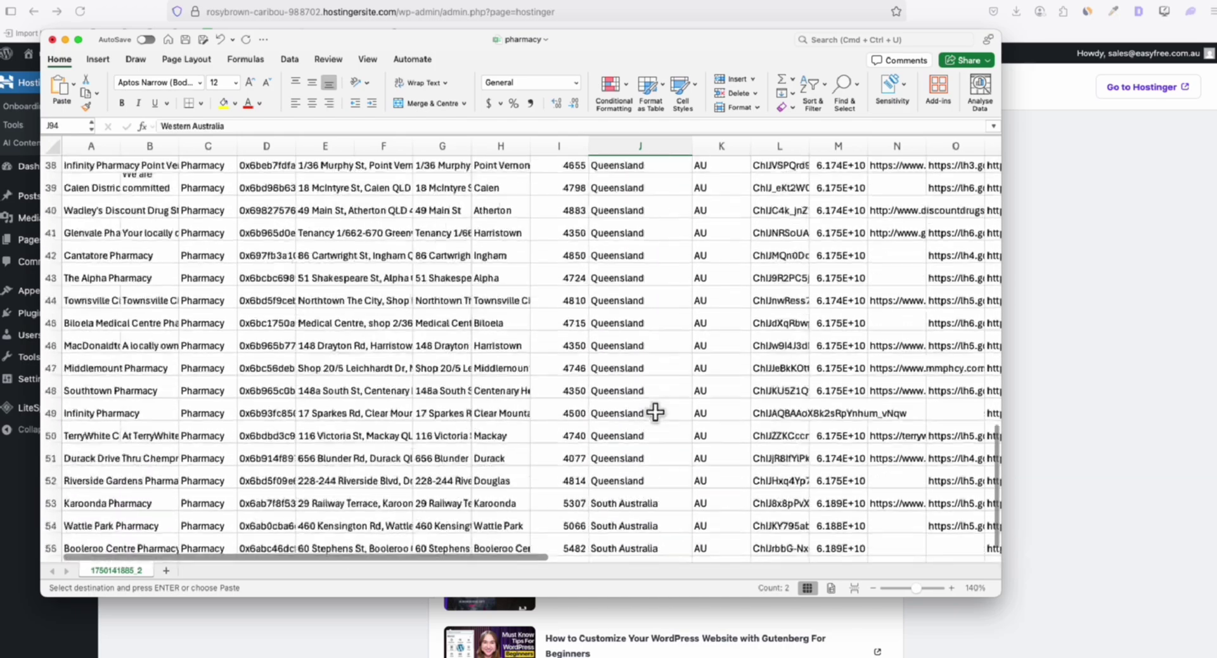
{"action": "scroll", "coordinate": [653, 406], "scroll_direction": "down", "scroll_amount": 6}
{"action": "scroll", "coordinate": [653, 415], "scroll_direction": "up", "scroll_amount": 13}
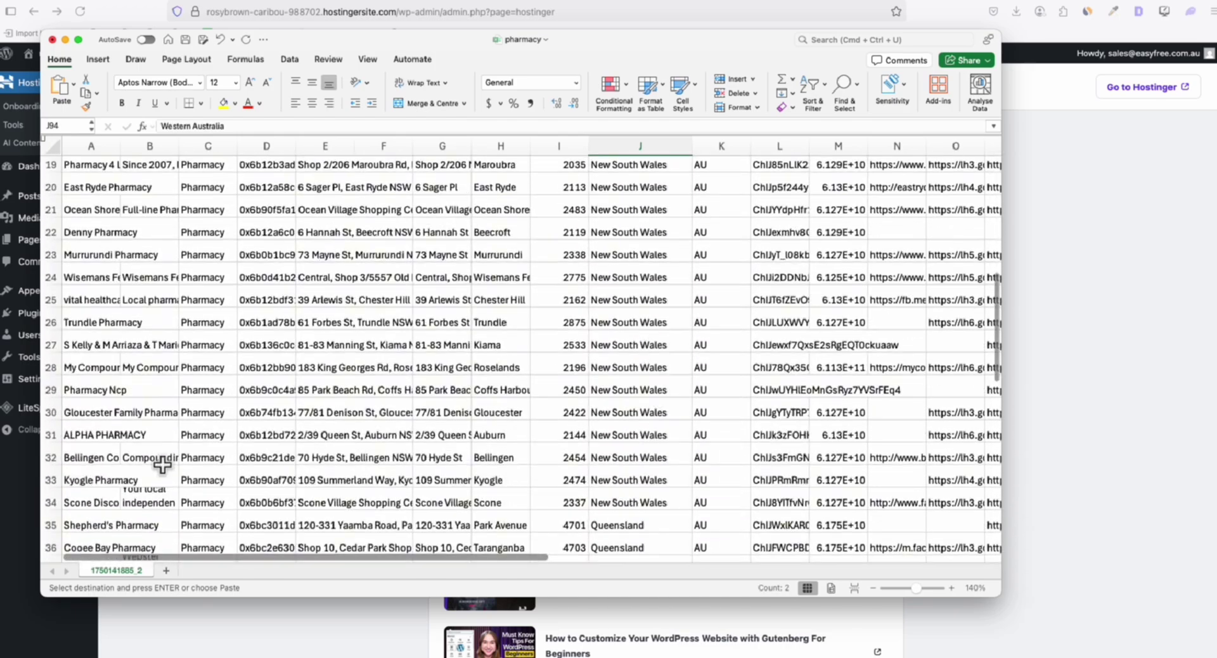
{"action": "scroll", "coordinate": [295, 374], "scroll_direction": "down", "scroll_amount": 13}
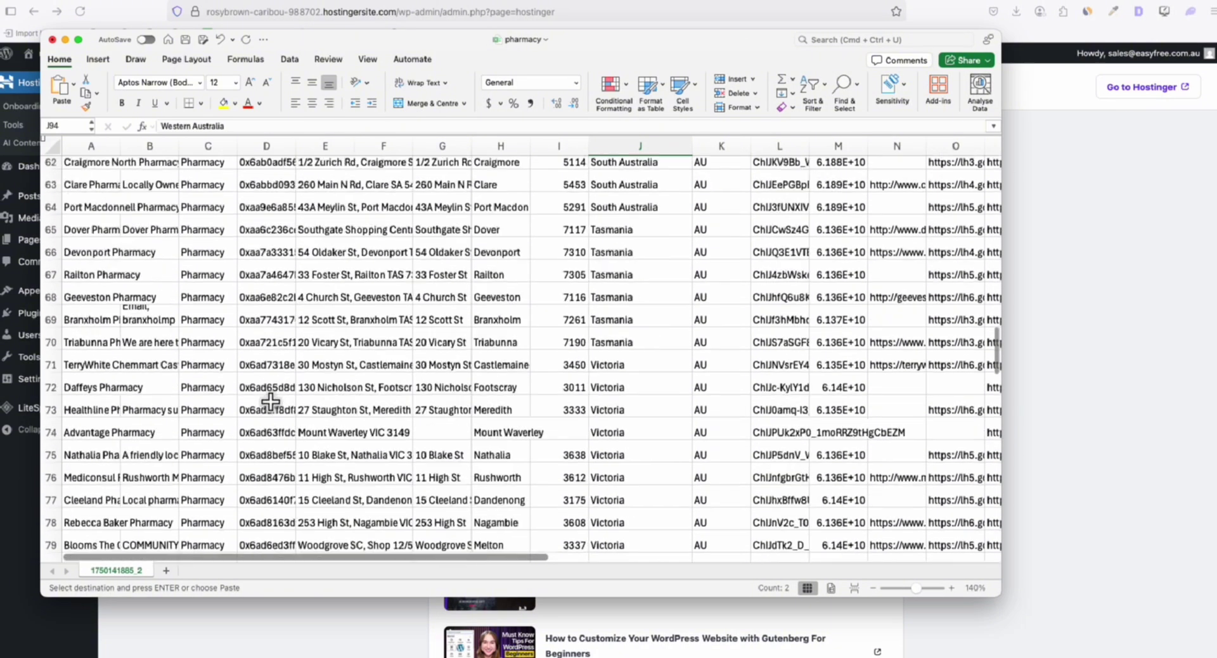
{"action": "left_click", "coordinate": [353, 403]}
{"action": "scroll", "coordinate": [355, 401], "scroll_direction": "up", "scroll_amount": 18}
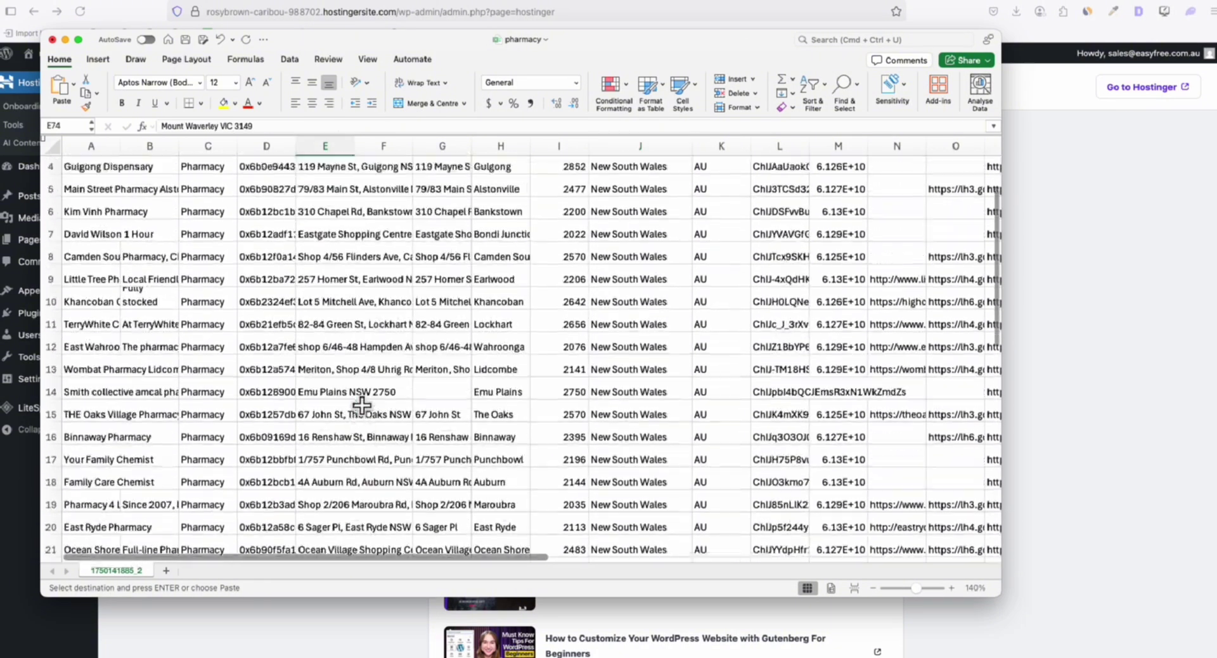
{"action": "left_click", "coordinate": [359, 352]}
{"action": "key", "text": "super+s"}
- Go to Appearance > Themes > Add Theme and show the Upload Theme panel
{"action": "left_click", "coordinate": [1106, 257]}
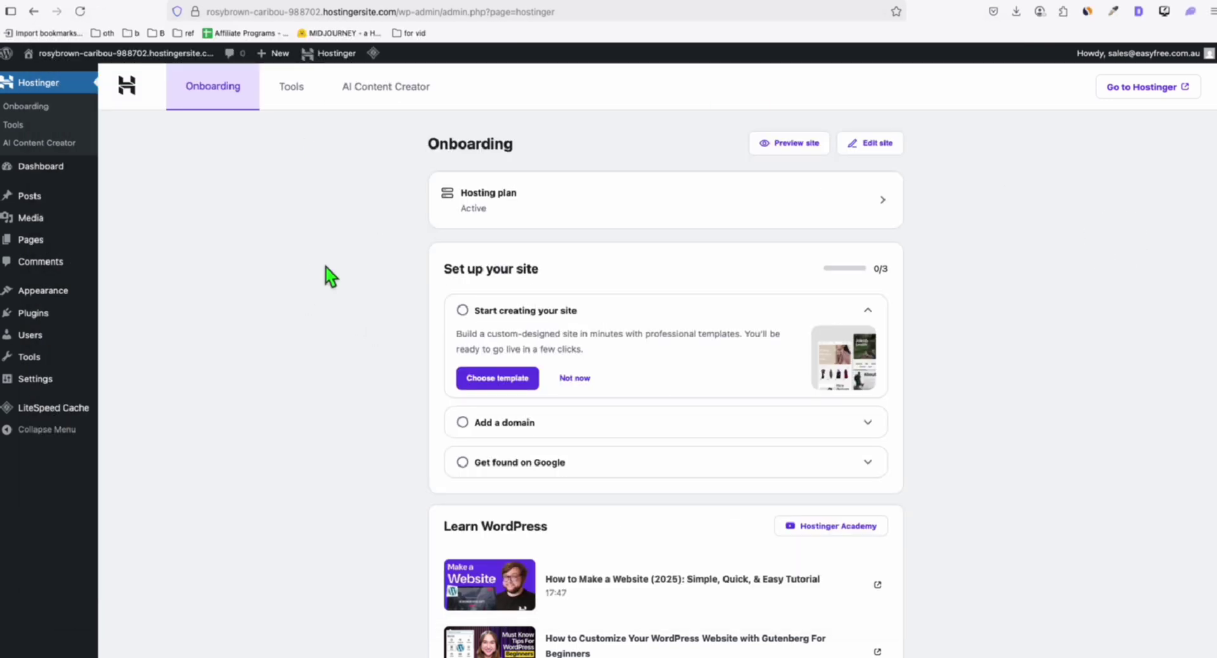
{"action": "mouse_move", "coordinate": [68, 290]}
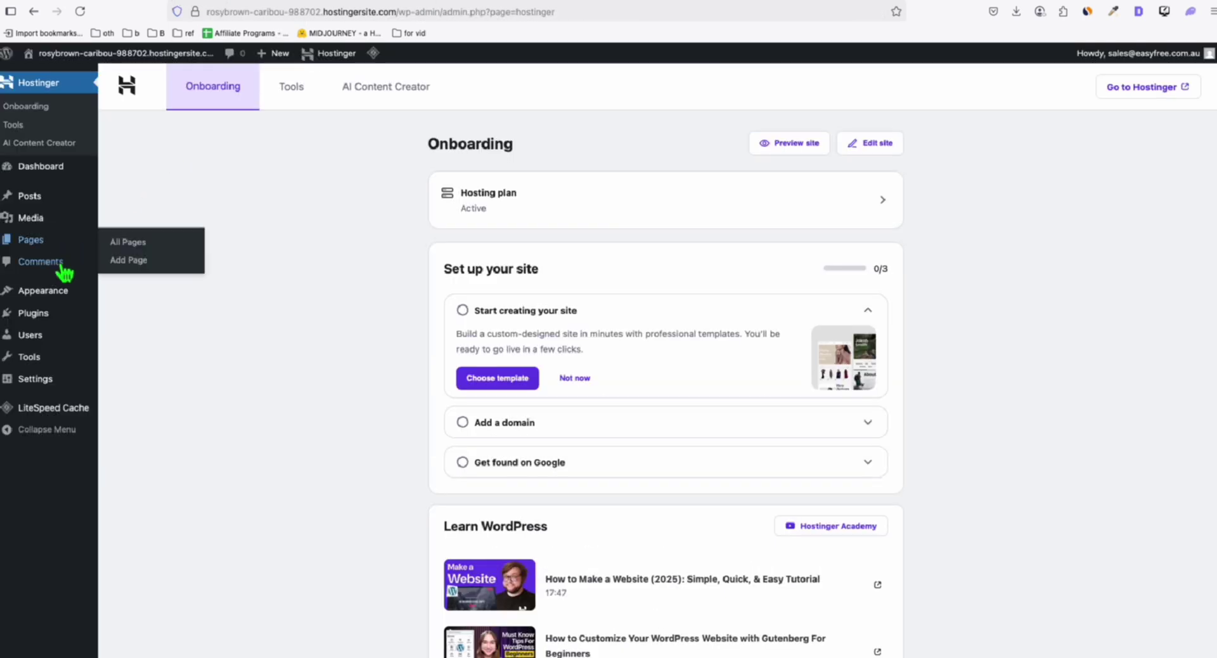
{"action": "left_click", "coordinate": [136, 299]}
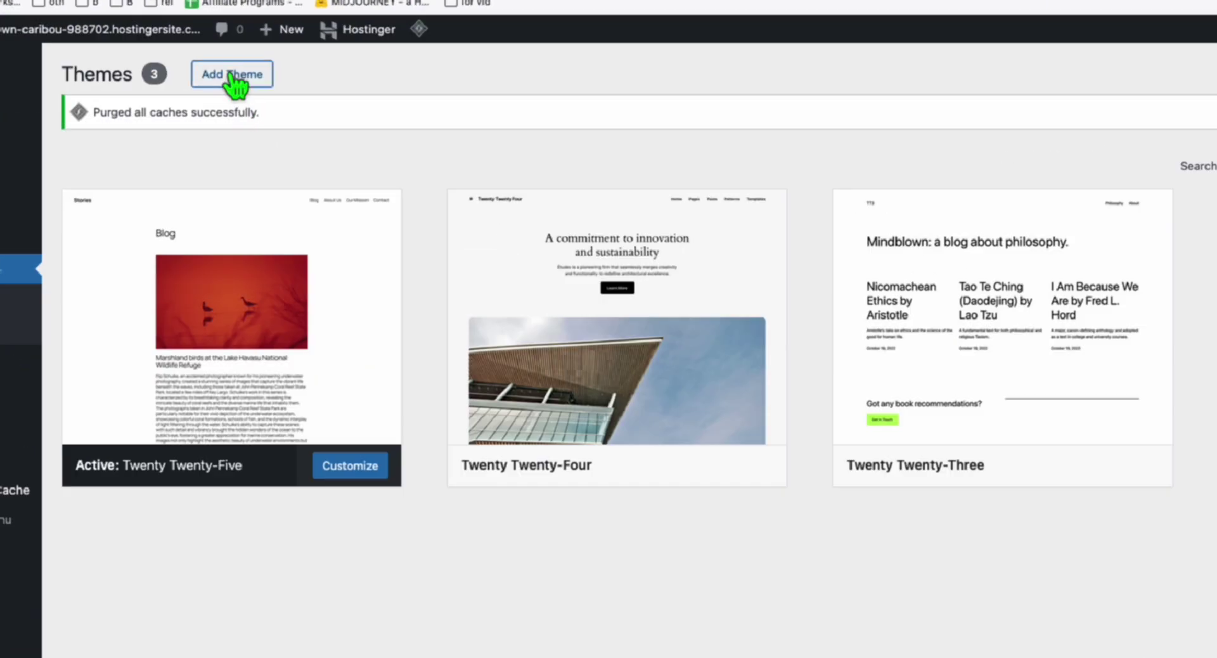
{"action": "left_click", "coordinate": [241, 76]}
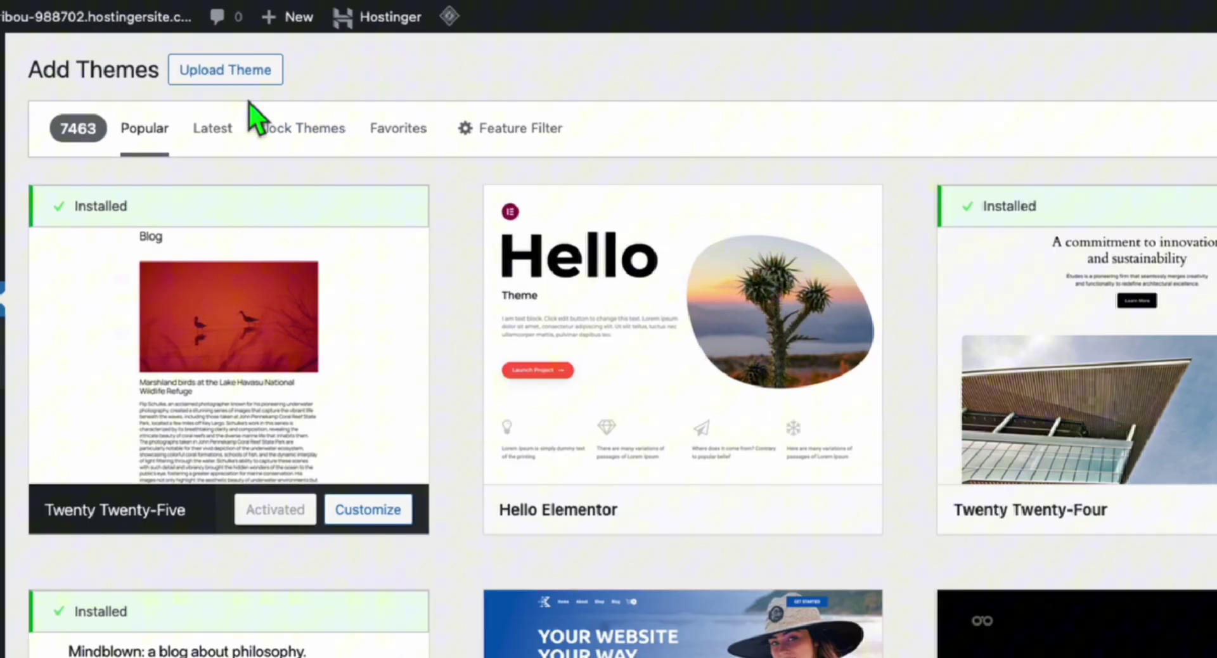
{"action": "left_click", "coordinate": [216, 75]}
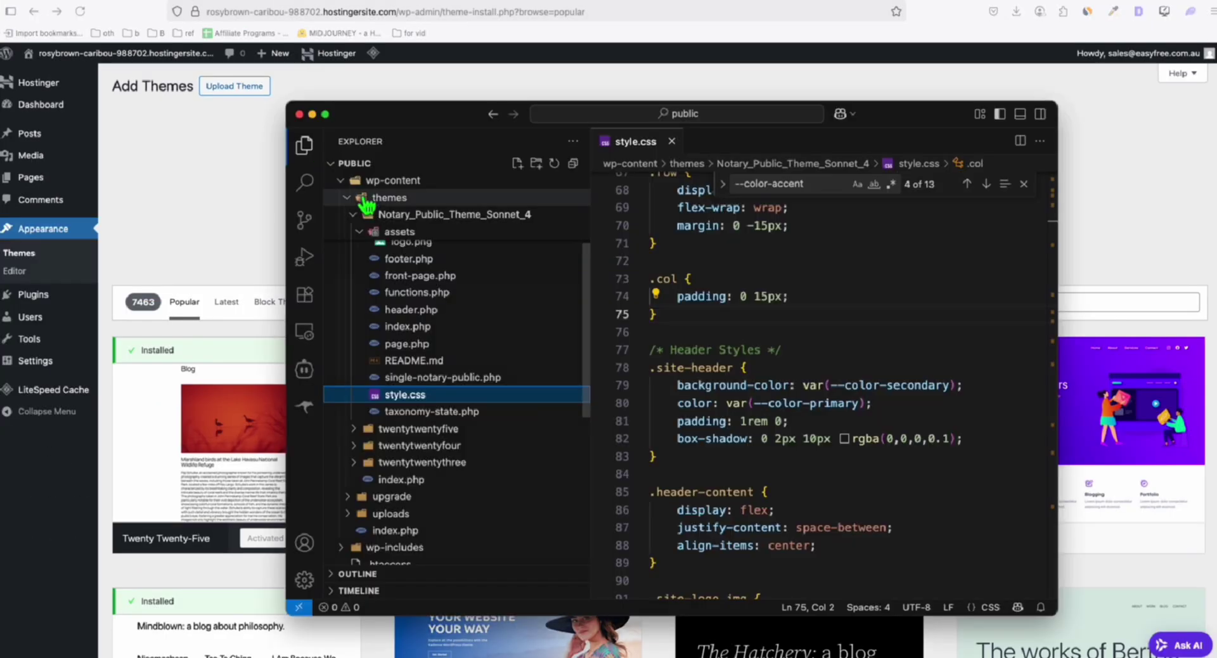
- Compress the Notary_Public_Theme_Sonnet_4 folder into a zip via Finder
{"action": "scroll", "coordinate": [373, 212], "scroll_direction": "up", "scroll_amount": 5}
{"action": "left_click", "coordinate": [444, 283]}
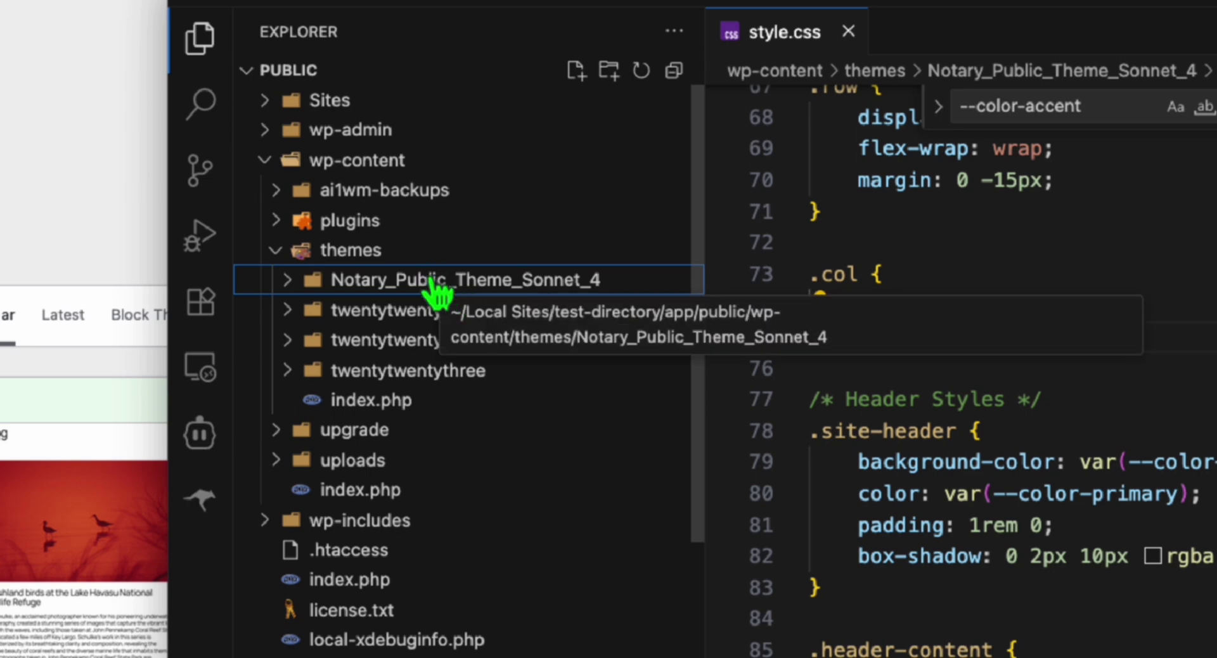
{"action": "right_click", "coordinate": [426, 283]}
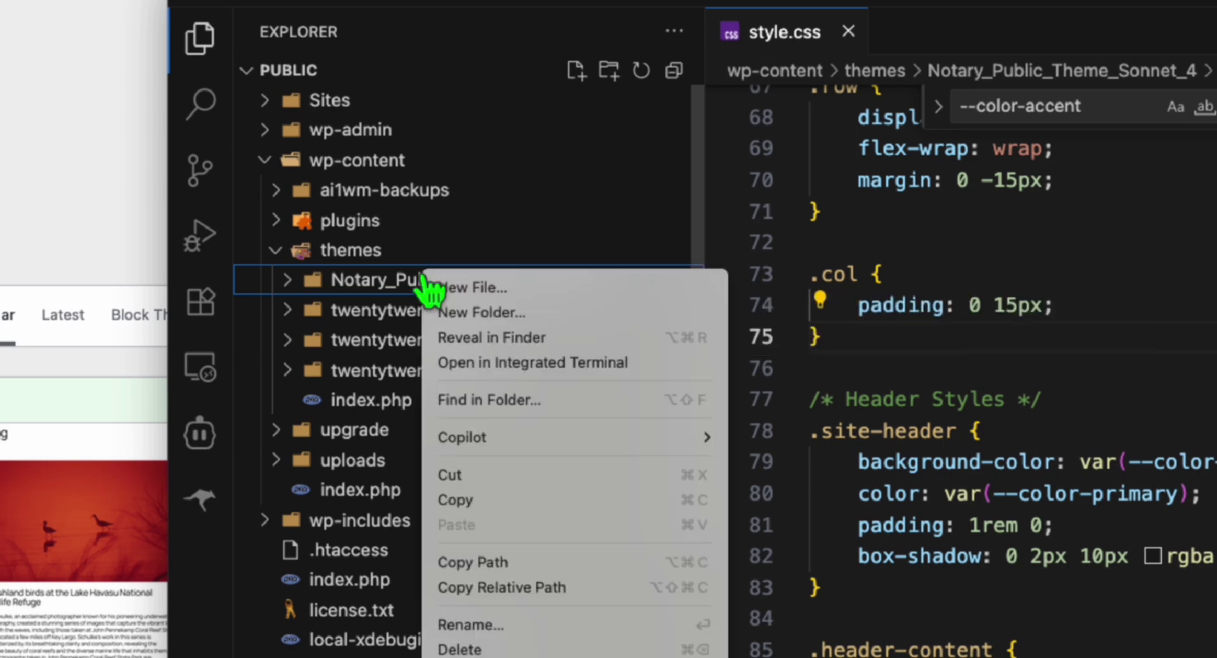
{"action": "left_click", "coordinate": [505, 337]}
{"action": "right_click", "coordinate": [460, 205]}
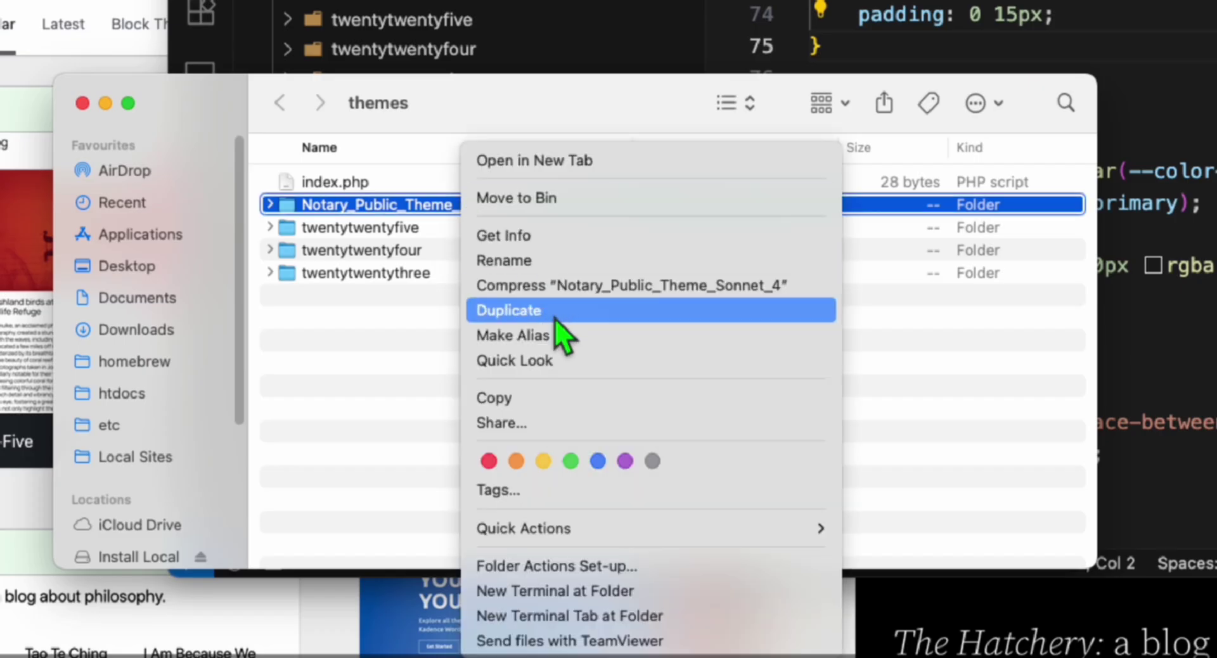
{"action": "left_click", "coordinate": [544, 289]}
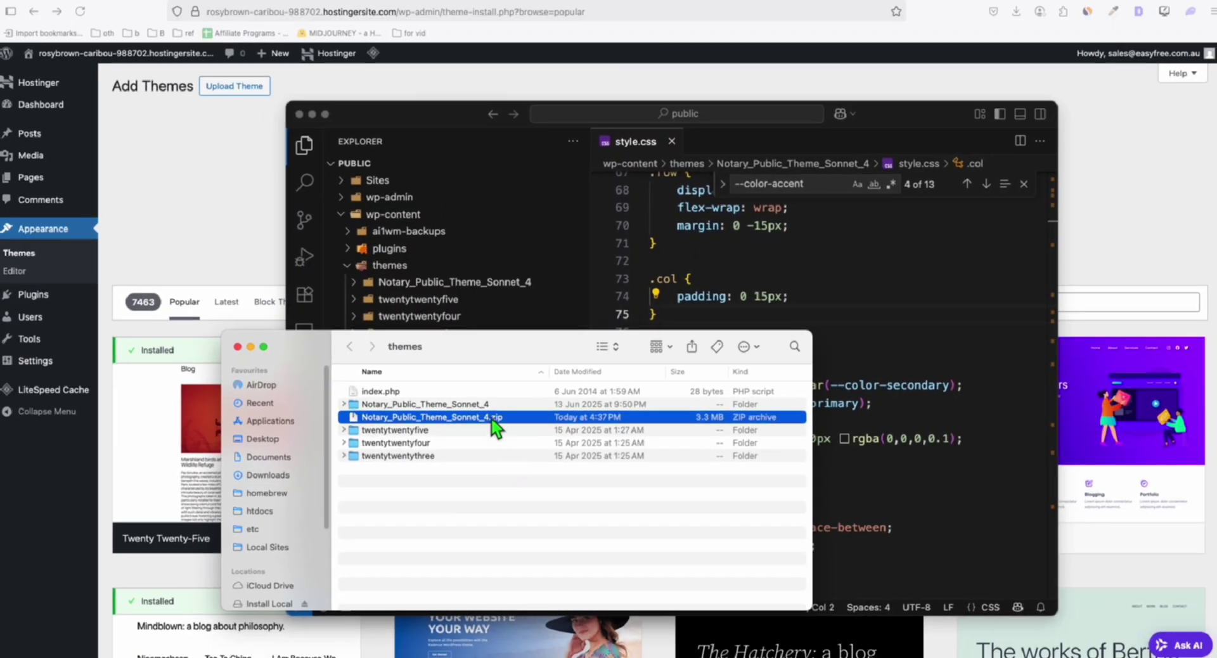
- Drop Notary_Public_Theme_Sonnet_4.zip into WordPress's theme upload field
{"action": "left_click", "coordinate": [235, 172]}
{"action": "key", "text": "super+Tab"}
{"action": "left_click_drag", "start_coordinate": [499, 419], "coordinate": [664, 208]}
{"action": "left_click", "coordinate": [889, 223]}
- Activate the uploaded Notary Public theme, then install and activate Advanced Custom Fields
{"action": "left_click", "coordinate": [770, 206]}
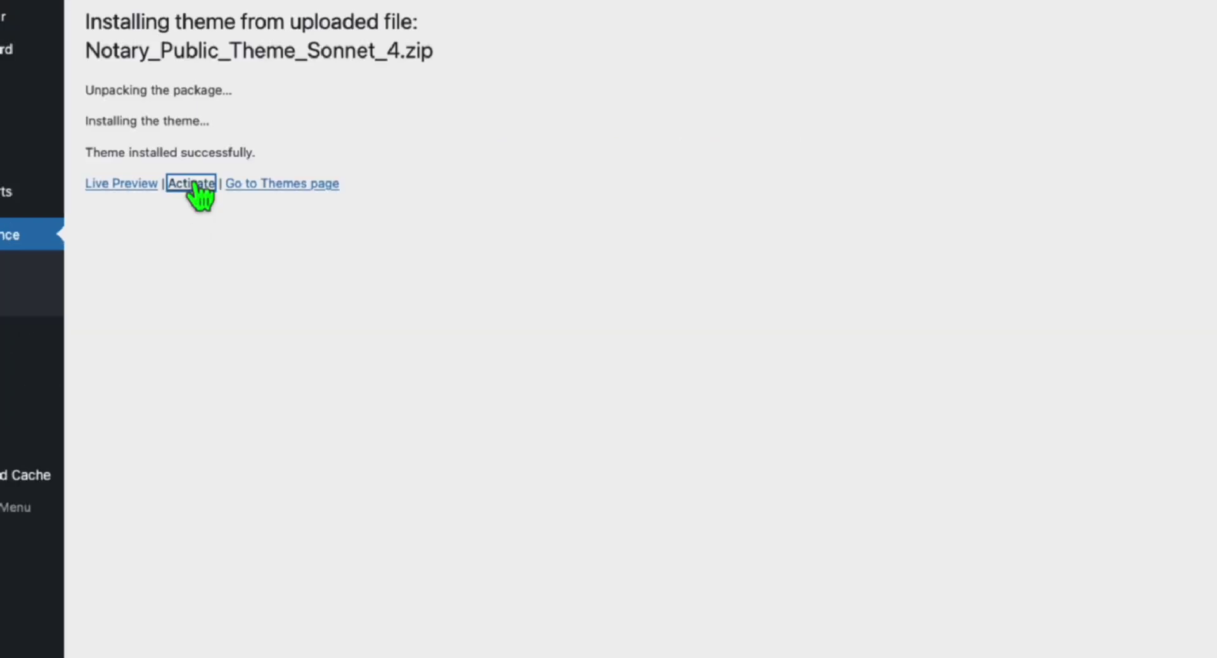
{"action": "left_click", "coordinate": [191, 183]}
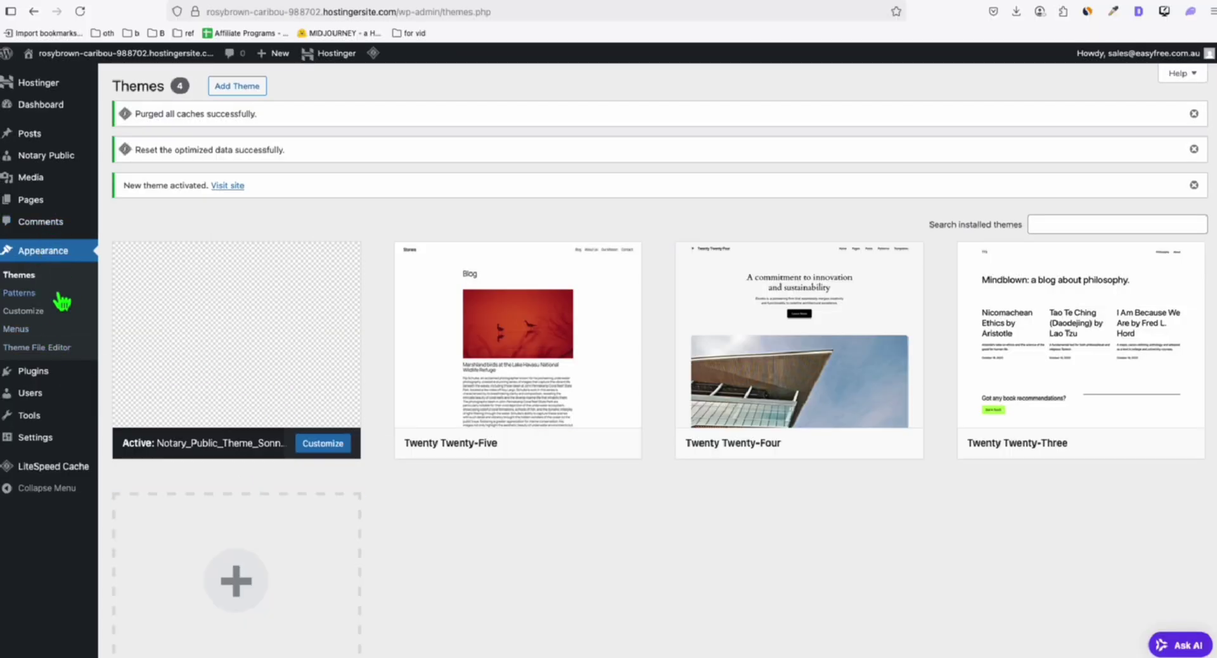
{"action": "mouse_move", "coordinate": [47, 377]}
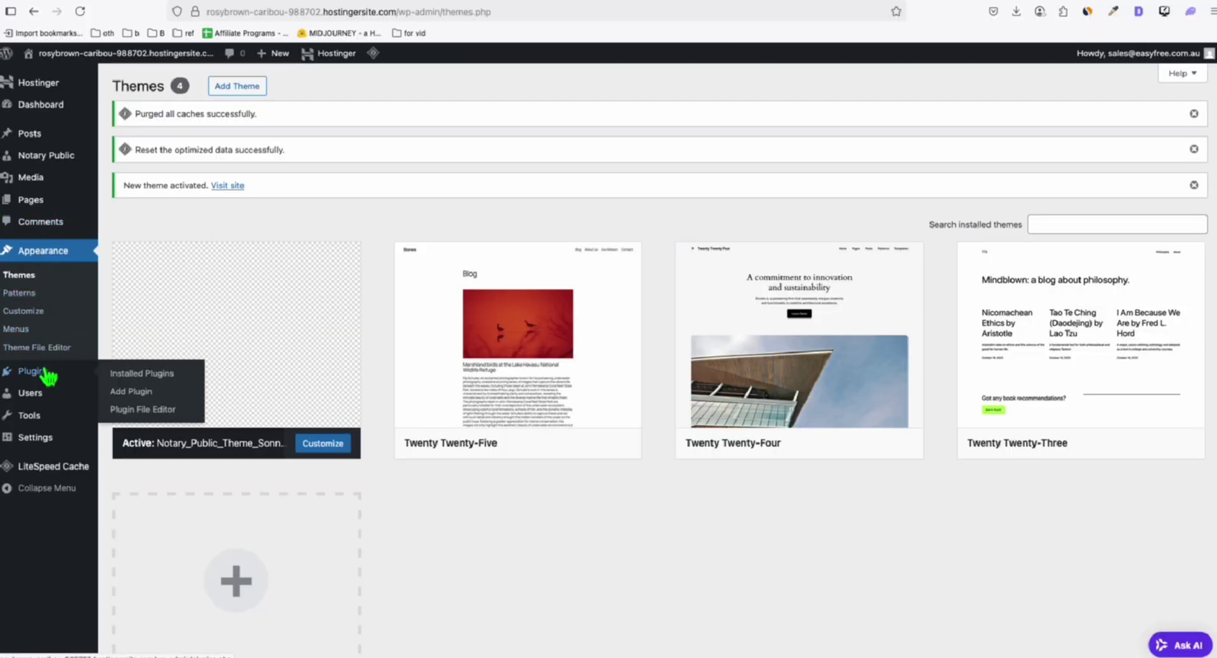
{"action": "left_click", "coordinate": [131, 392]}
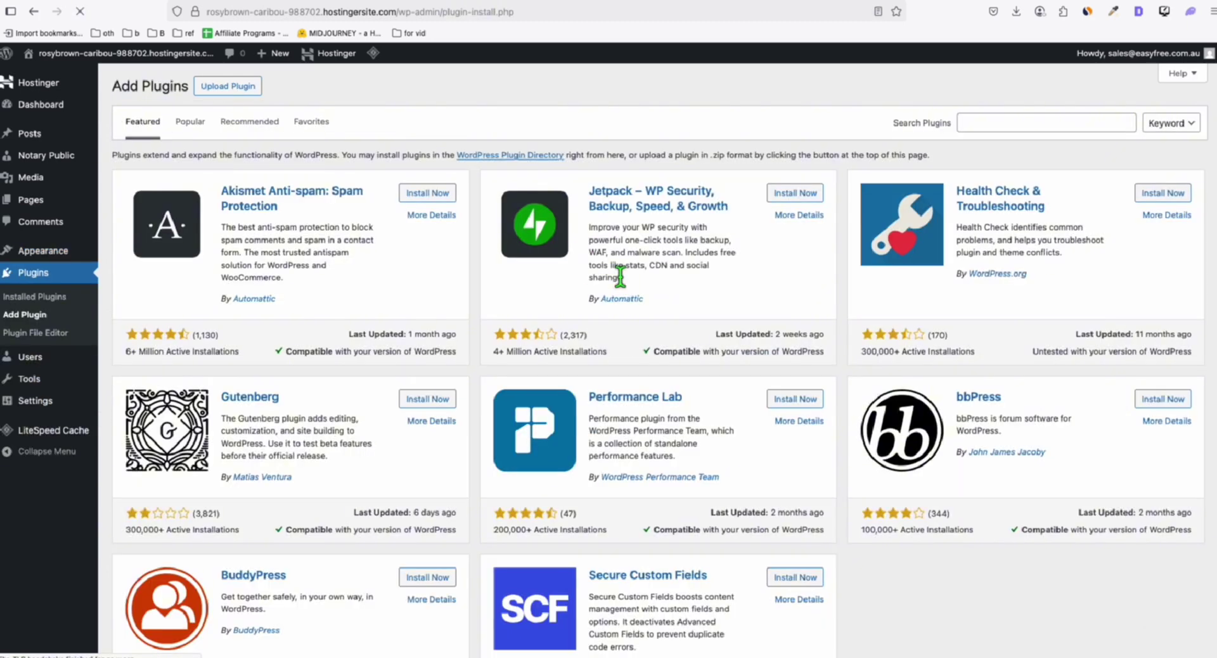
{"action": "left_click", "coordinate": [988, 124]}
{"action": "type", "text": "advanced custom fields"}
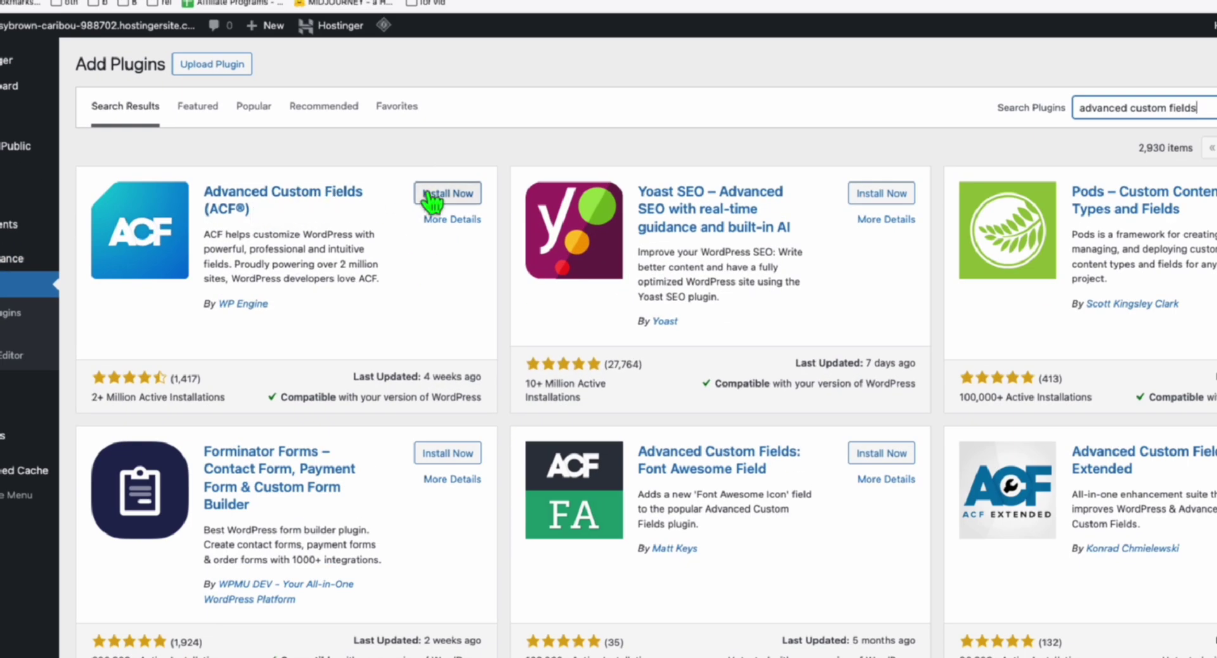
{"action": "left_click", "coordinate": [446, 197]}
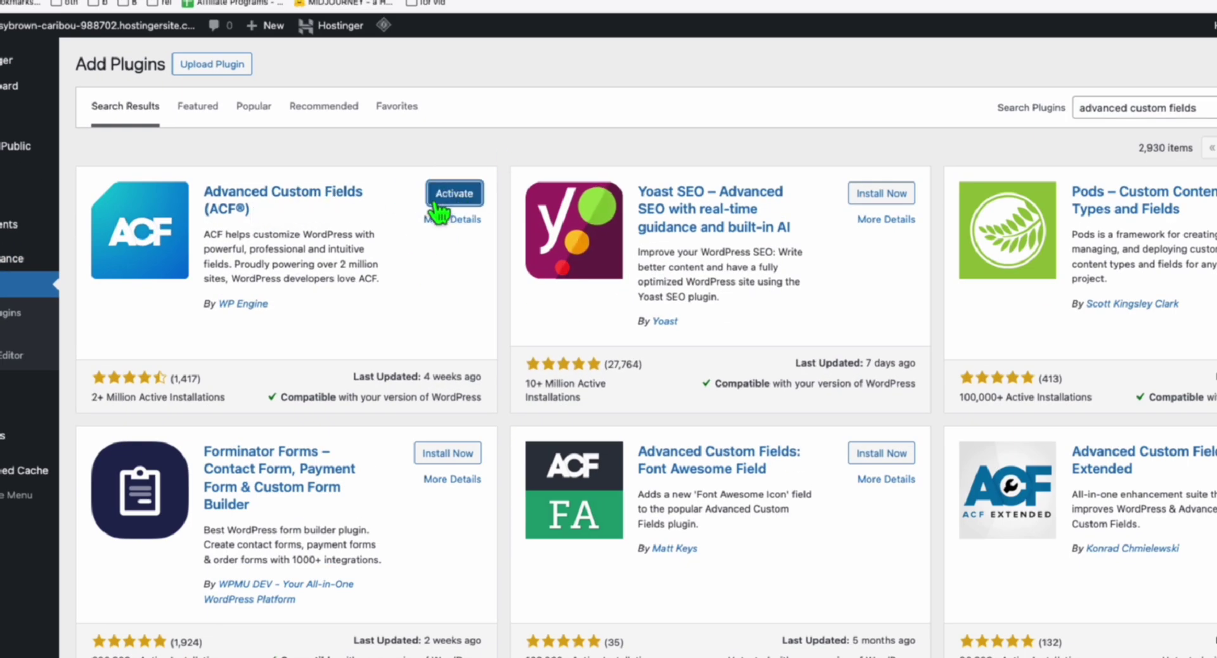
{"action": "left_click", "coordinate": [460, 196]}
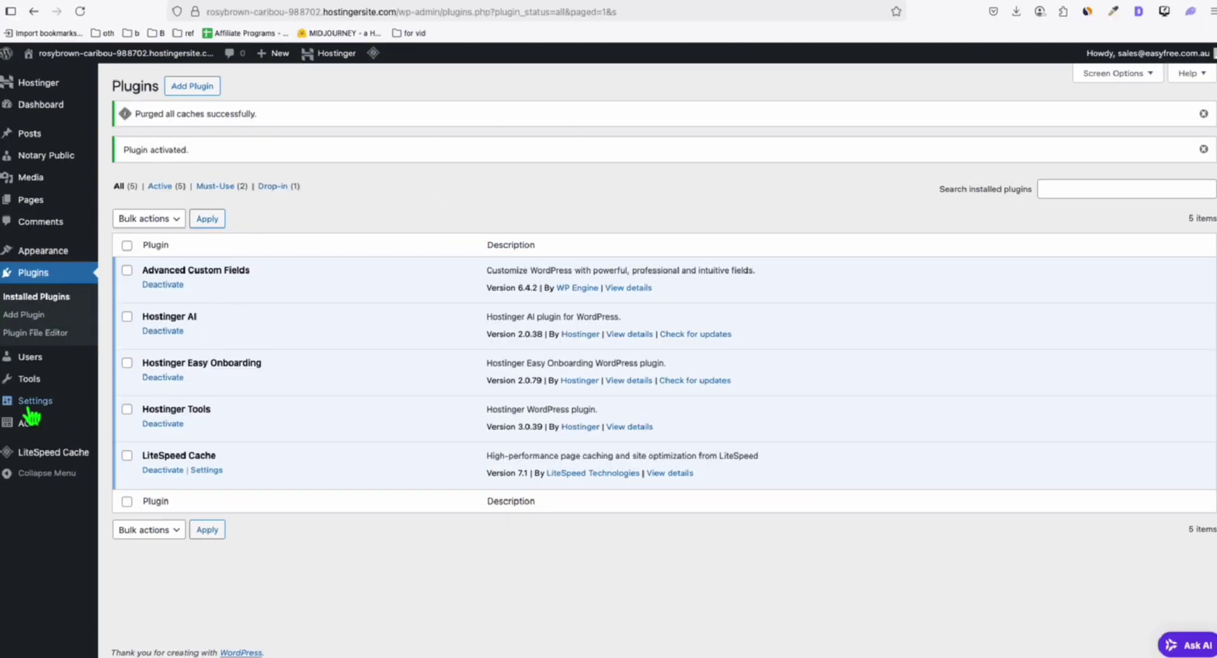
- Sync the 28-field Notary Public Fields group from local JSON in ACF Field Groups
{"action": "mouse_move", "coordinate": [30, 416]}
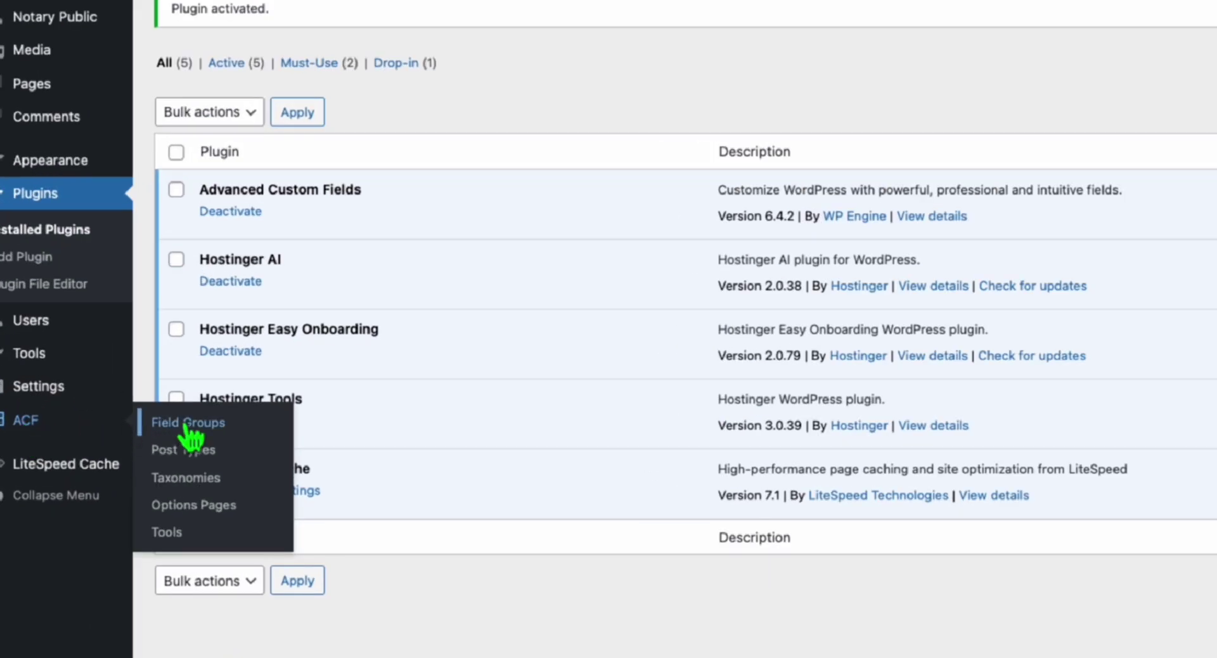
{"action": "left_click", "coordinate": [186, 423]}
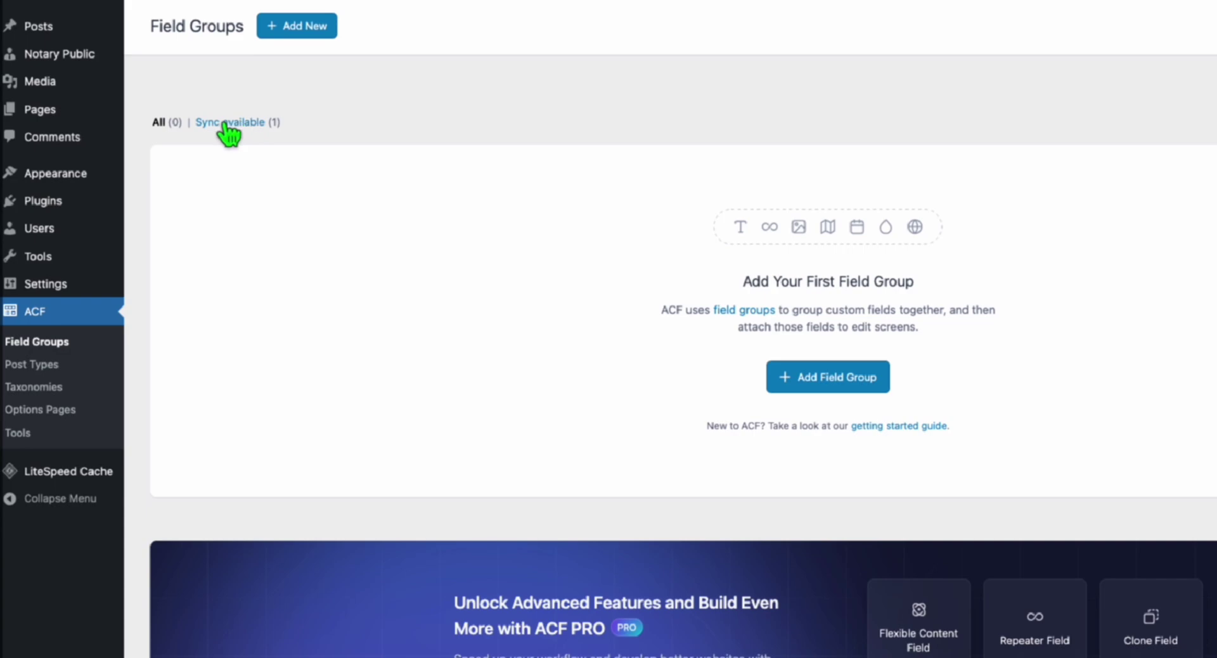
{"action": "left_click", "coordinate": [225, 123]}
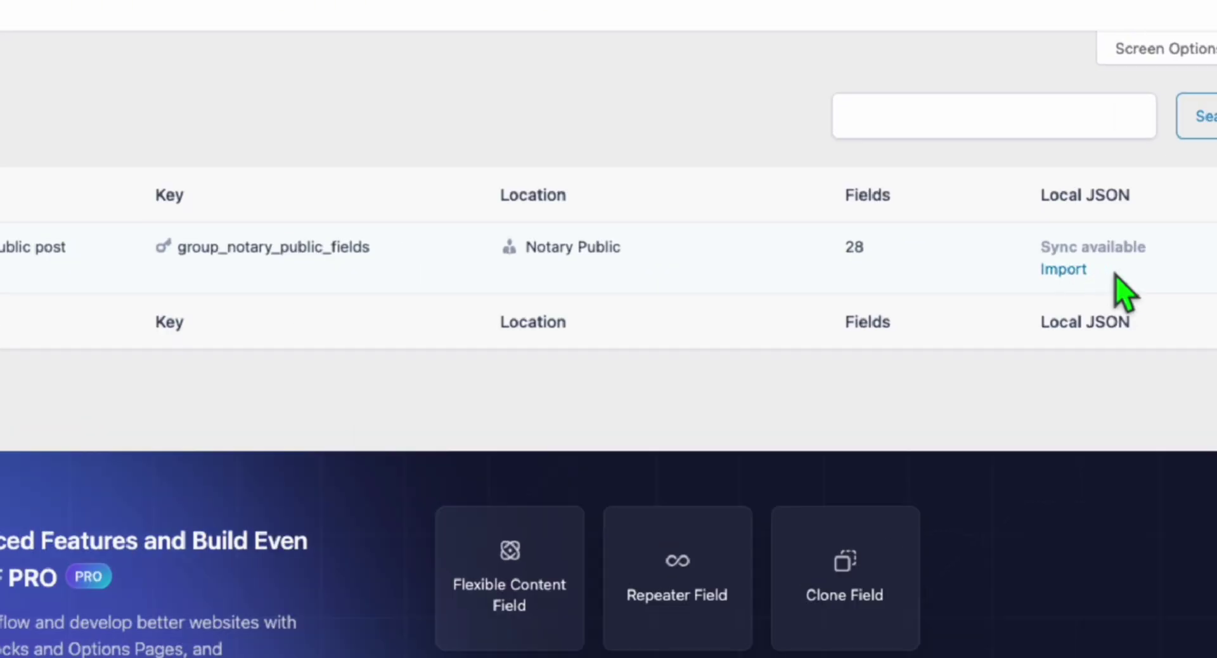
{"action": "left_click", "coordinate": [1071, 270]}
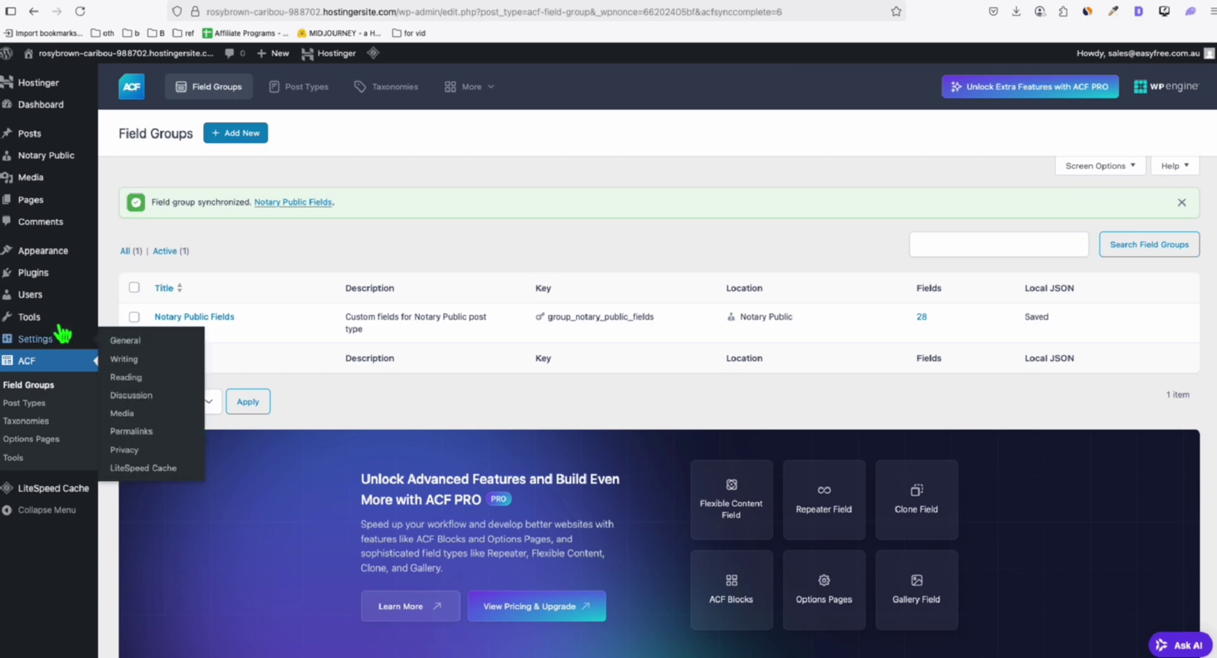
- Upload the XLSX to Custom Post Importer plugin zip and install it
{"action": "mouse_move", "coordinate": [79, 277]}
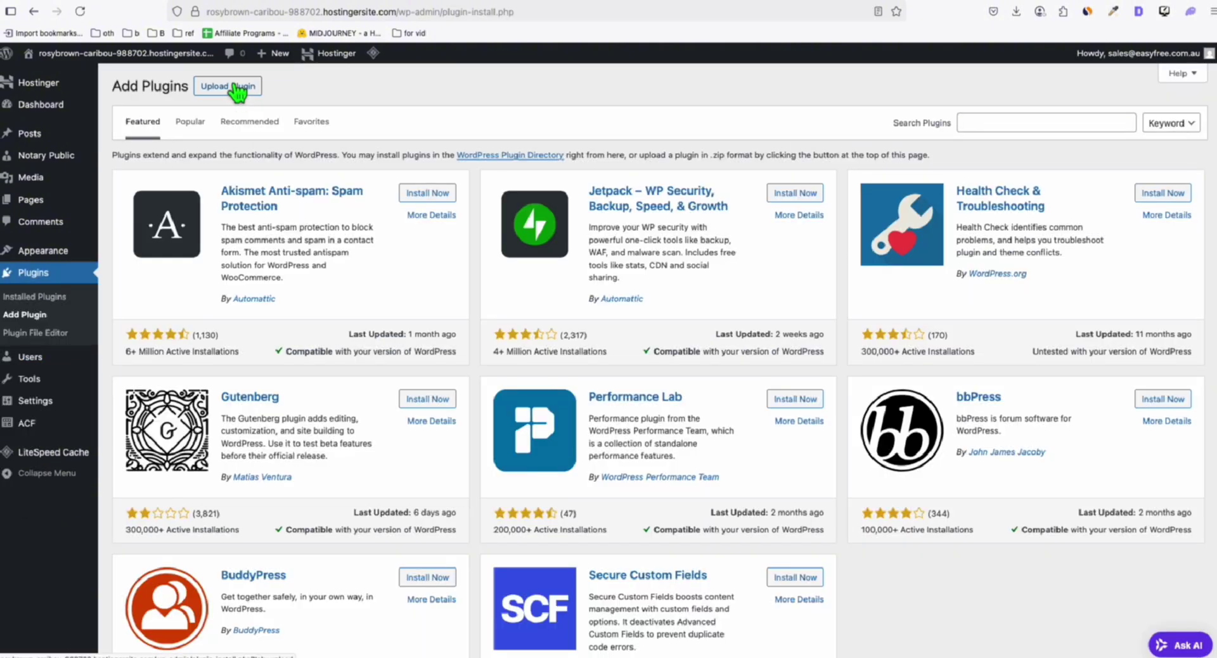
{"action": "left_click", "coordinate": [235, 87]}
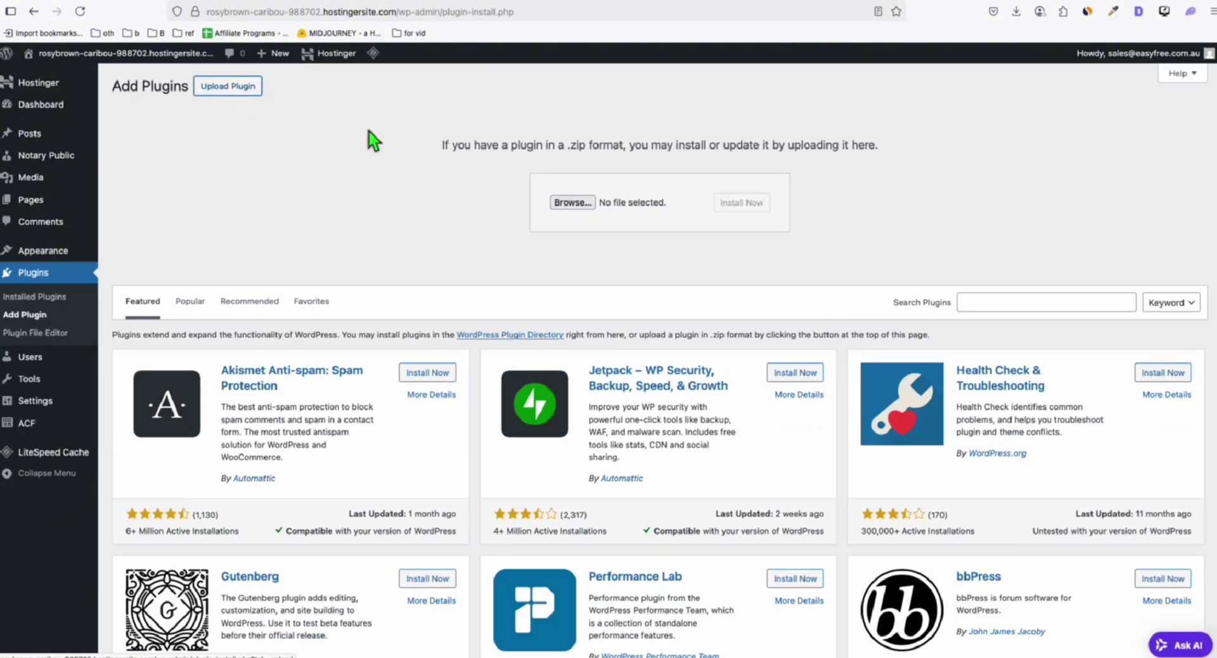
{"action": "left_click", "coordinate": [572, 202]}
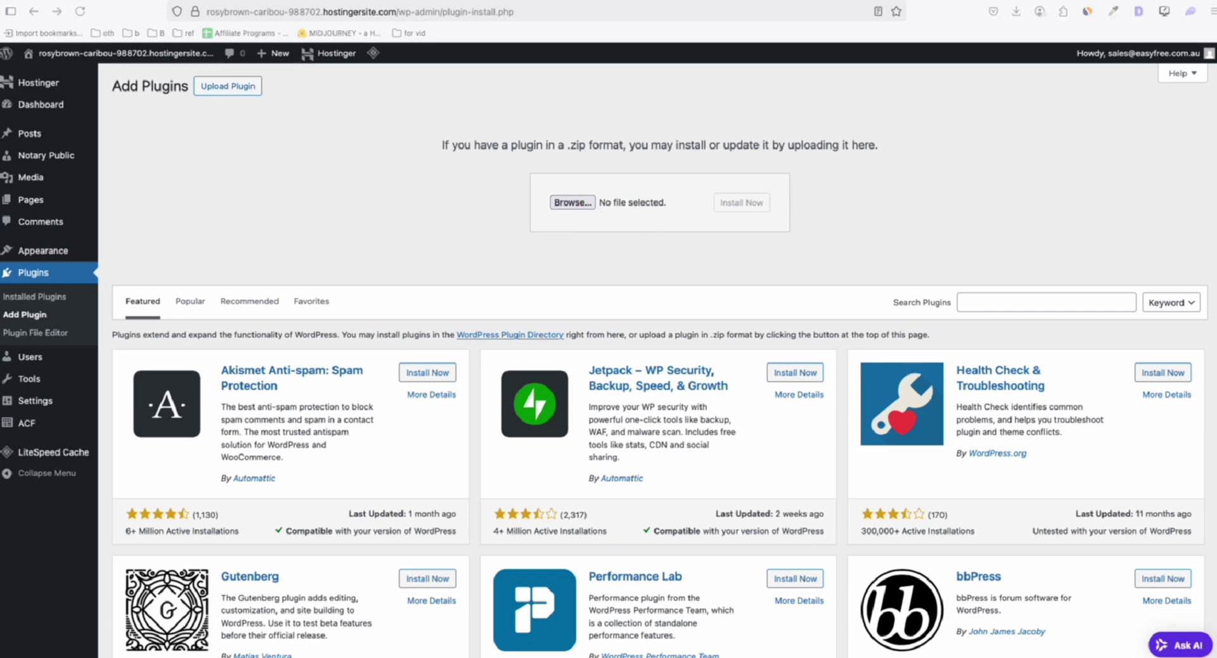
{"action": "left_click_drag", "start_coordinate": [665, 213], "coordinate": [669, 214]}
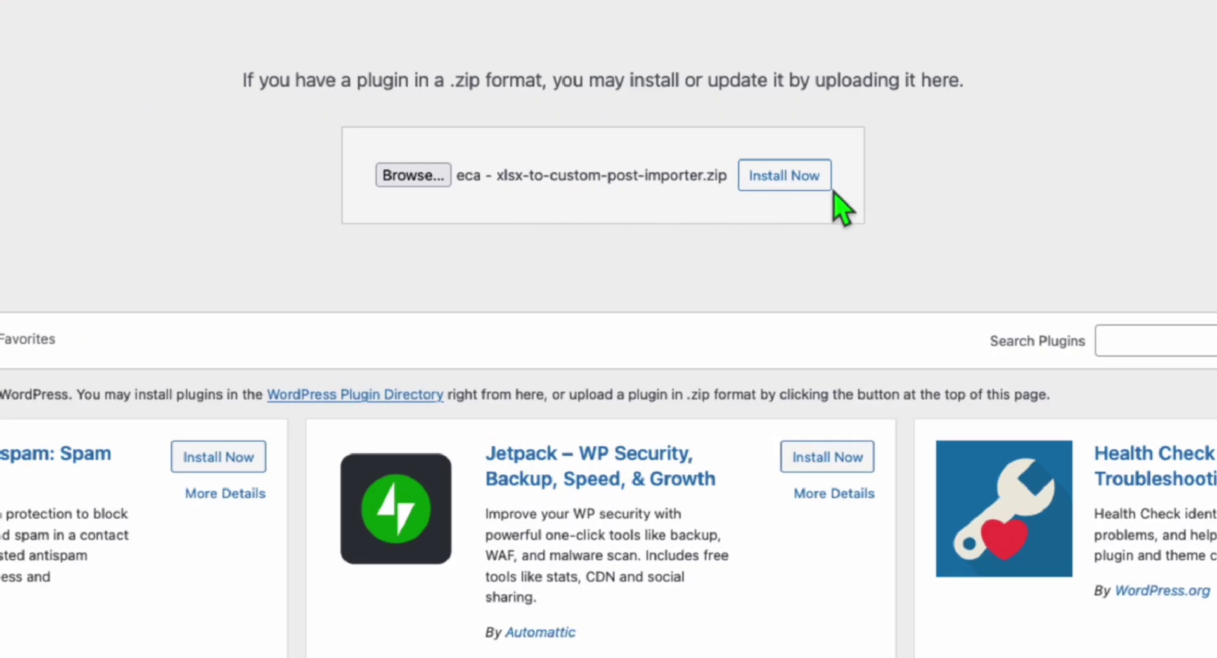
{"action": "left_click", "coordinate": [800, 177]}
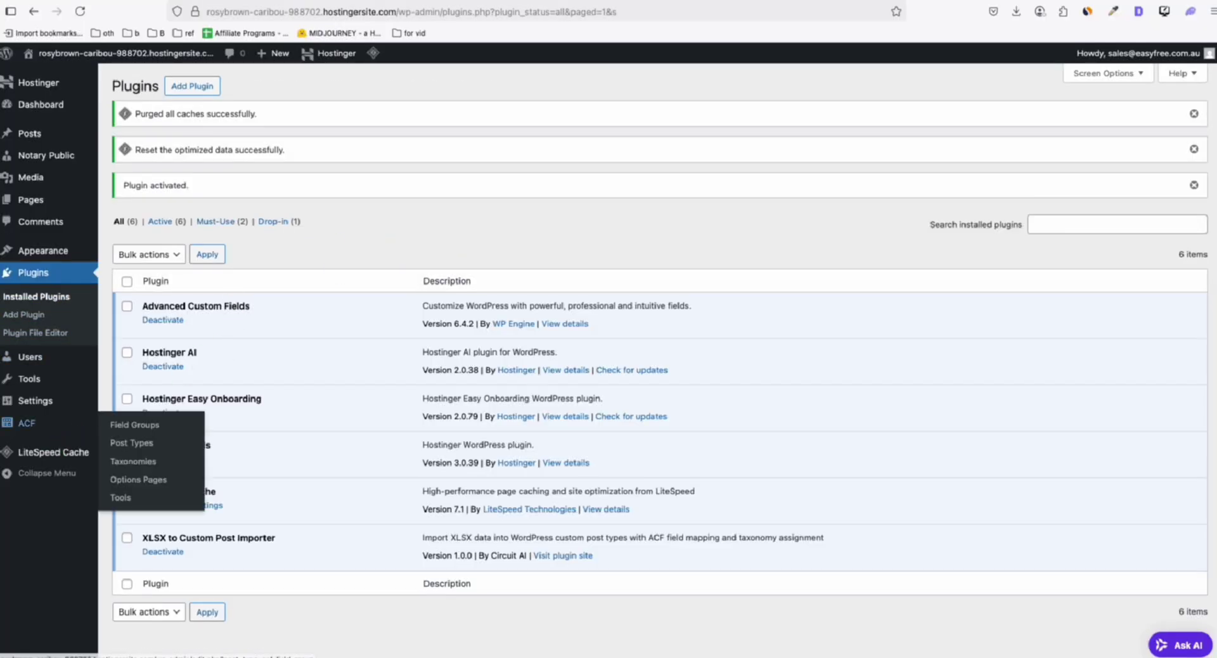
- Check the region column in the pharmacy sheet, then upload and parse pharmacy.xlsx in XLSX Importer
{"action": "mouse_move", "coordinate": [40, 380]}
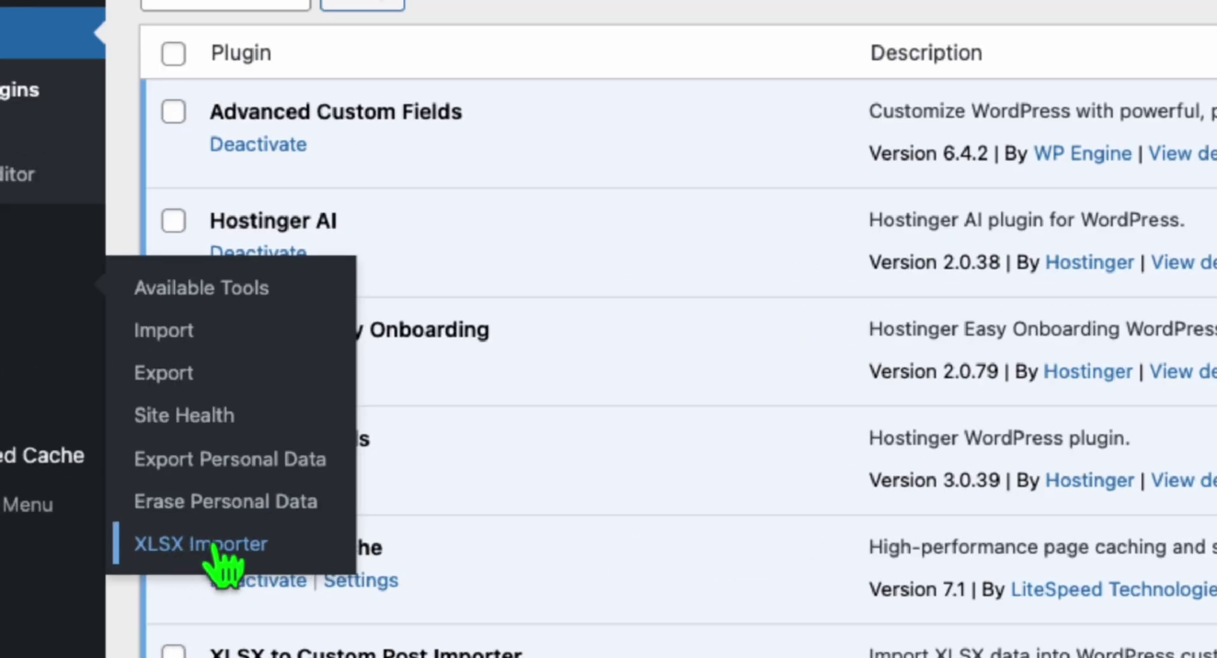
{"action": "left_click", "coordinate": [215, 546]}
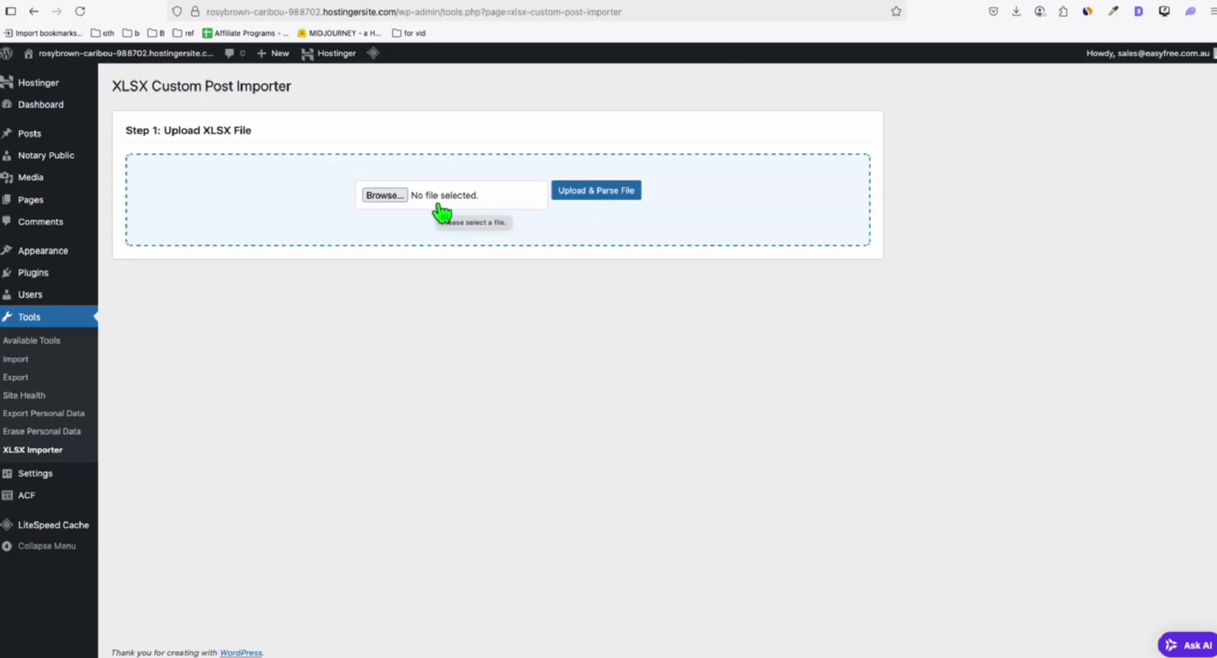
{"action": "key", "text": "super+Tab"}
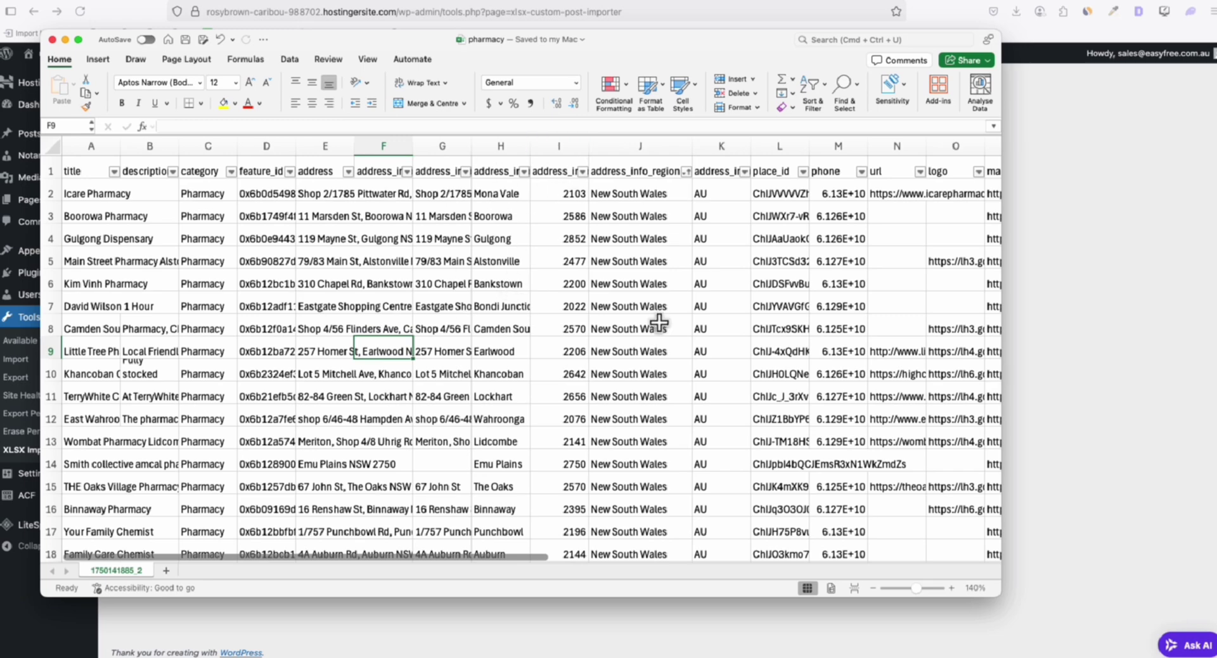
{"action": "left_click", "coordinate": [612, 236]}
{"action": "scroll", "coordinate": [644, 336], "scroll_direction": "down", "scroll_amount": 5}
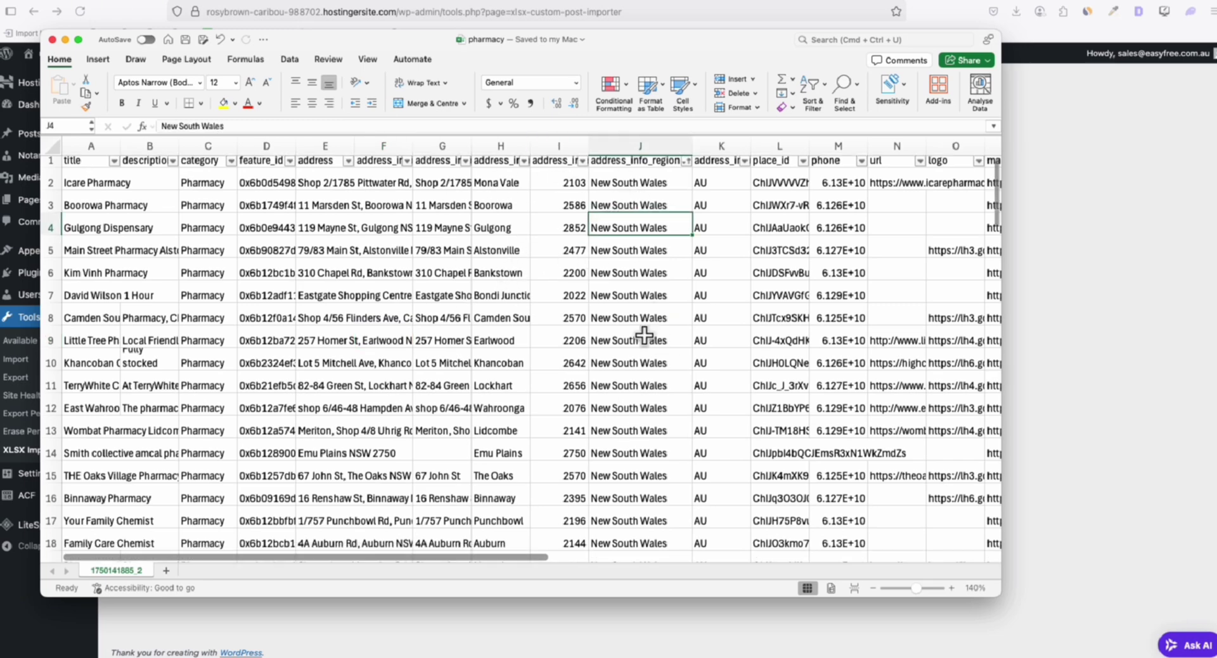
{"action": "scroll", "coordinate": [644, 316], "scroll_direction": "up", "scroll_amount": 5}
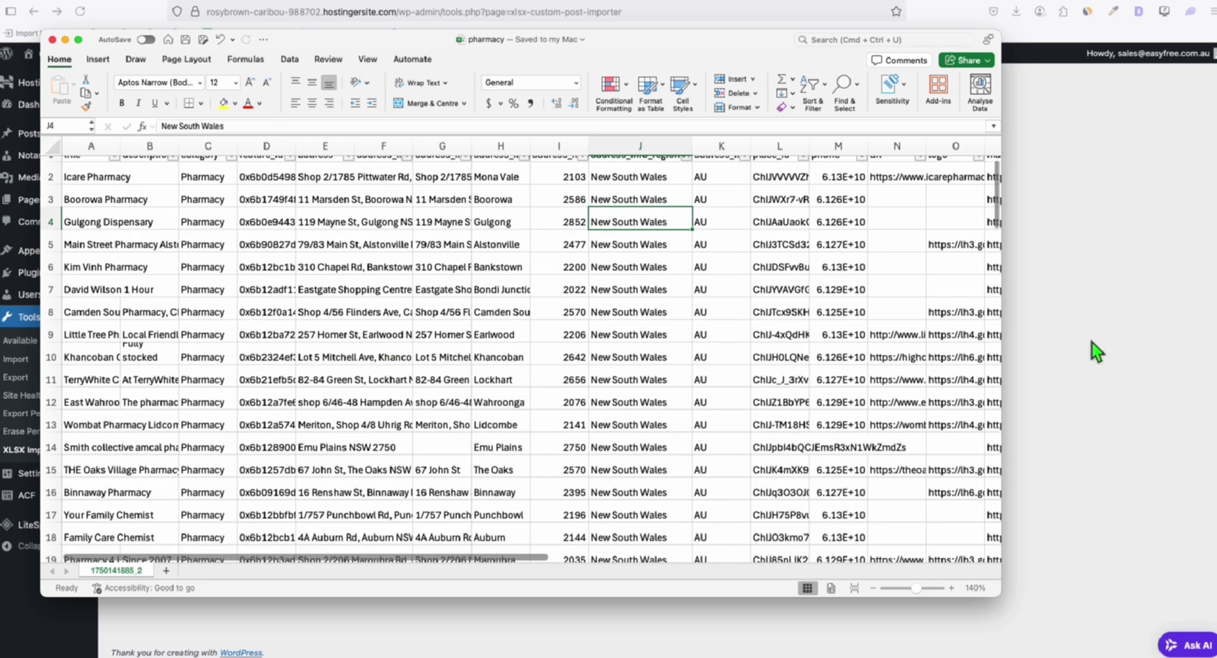
{"action": "left_click", "coordinate": [1092, 346]}
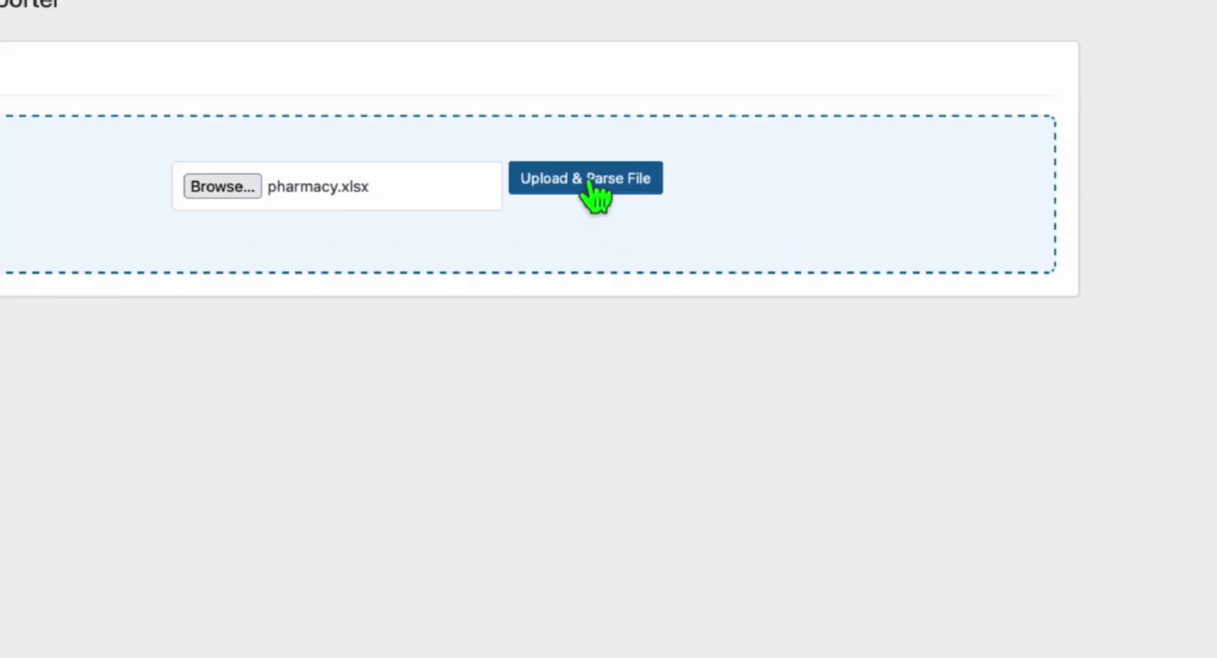
{"action": "left_click", "coordinate": [598, 192]}
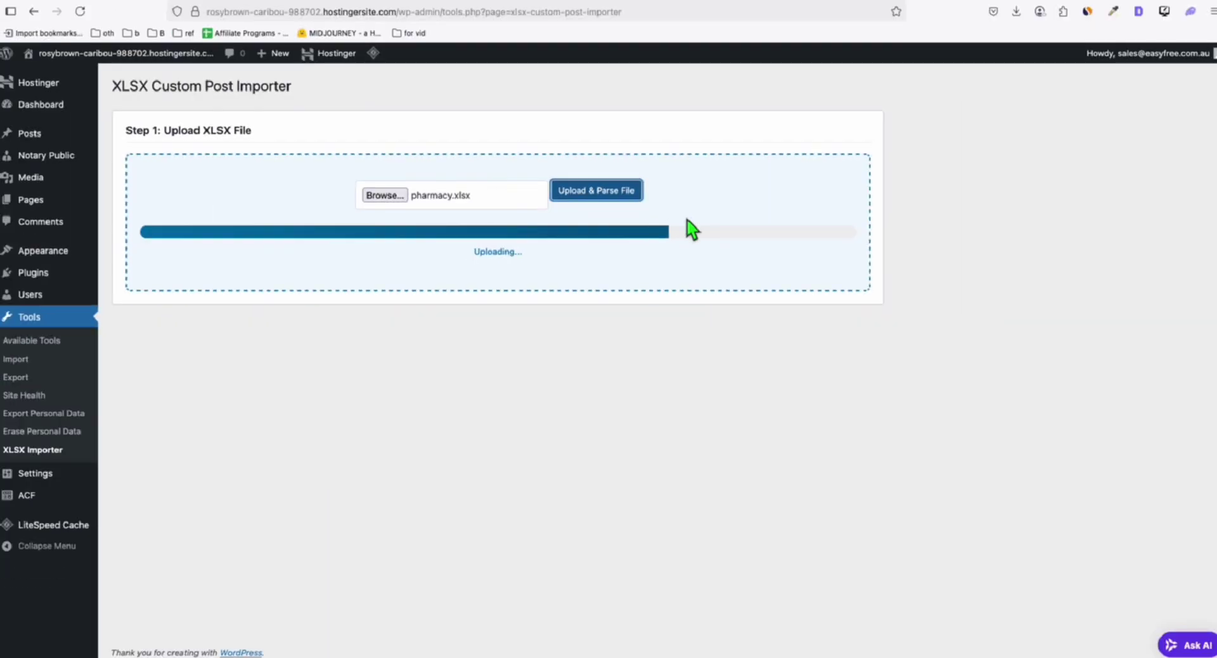
- Choose Notary Public as the target post type and load its fields for mapping
{"action": "left_click", "coordinate": [209, 198]}
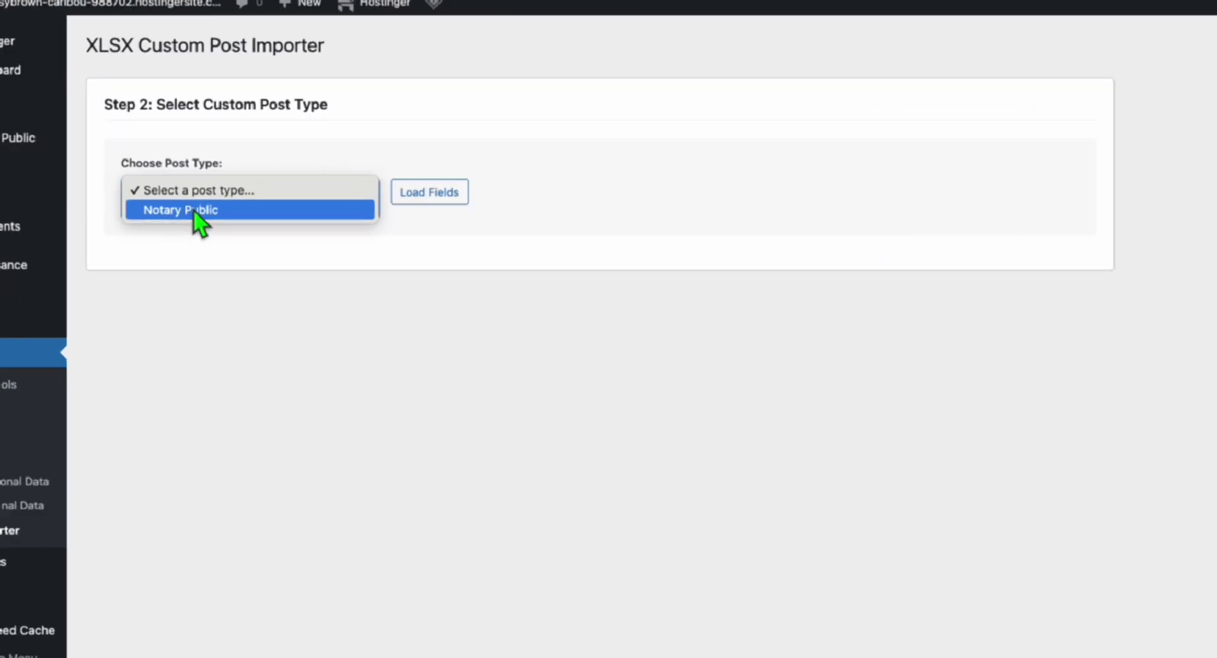
{"action": "left_click", "coordinate": [170, 210]}
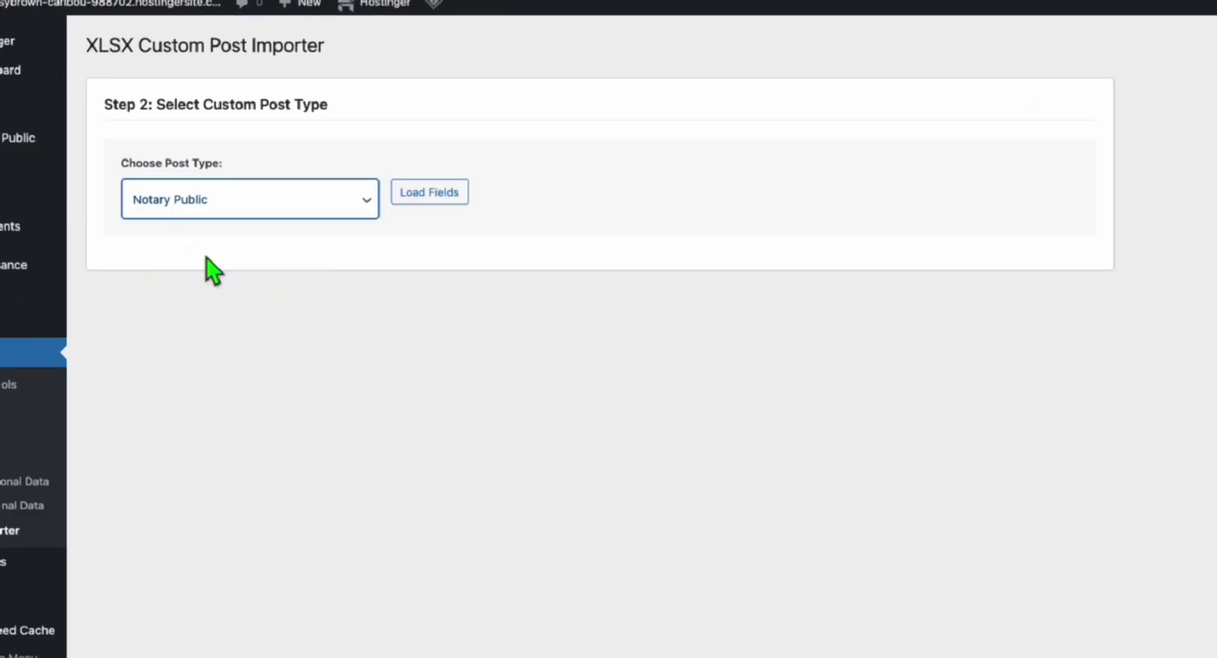
{"action": "mouse_move", "coordinate": [3, 152]}
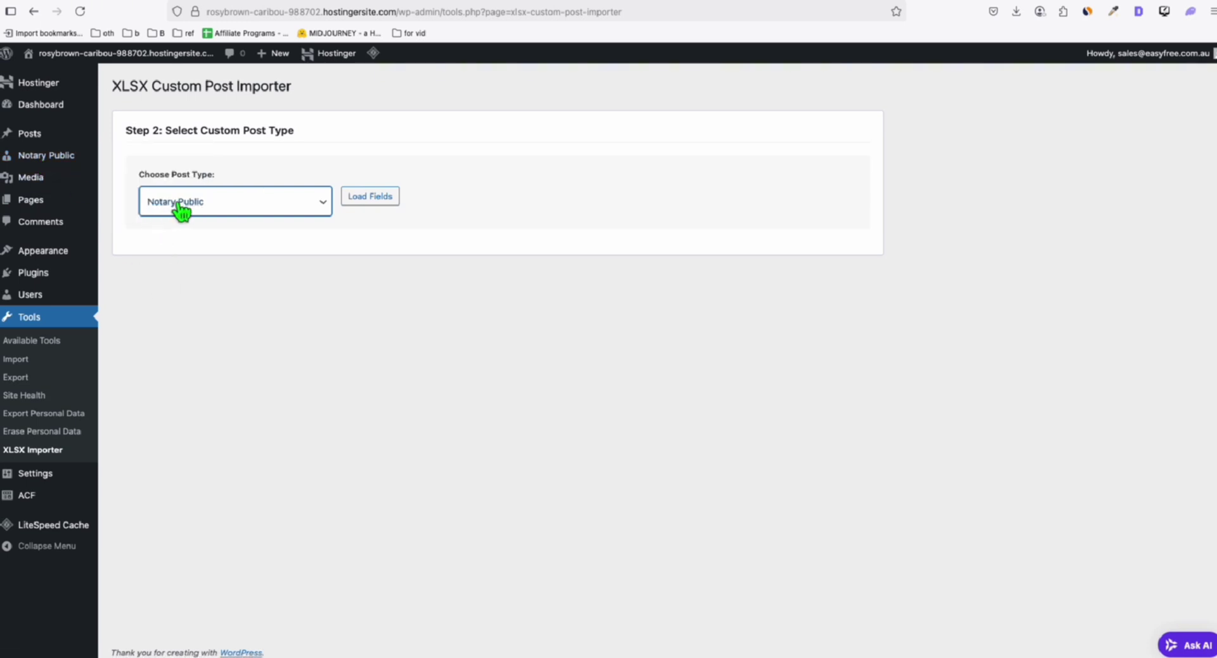
{"action": "left_click", "coordinate": [378, 200]}
{"action": "scroll", "coordinate": [564, 209], "scroll_direction": "down", "scroll_amount": 3}
{"action": "scroll", "coordinate": [558, 215], "scroll_direction": "down", "scroll_amount": 2}
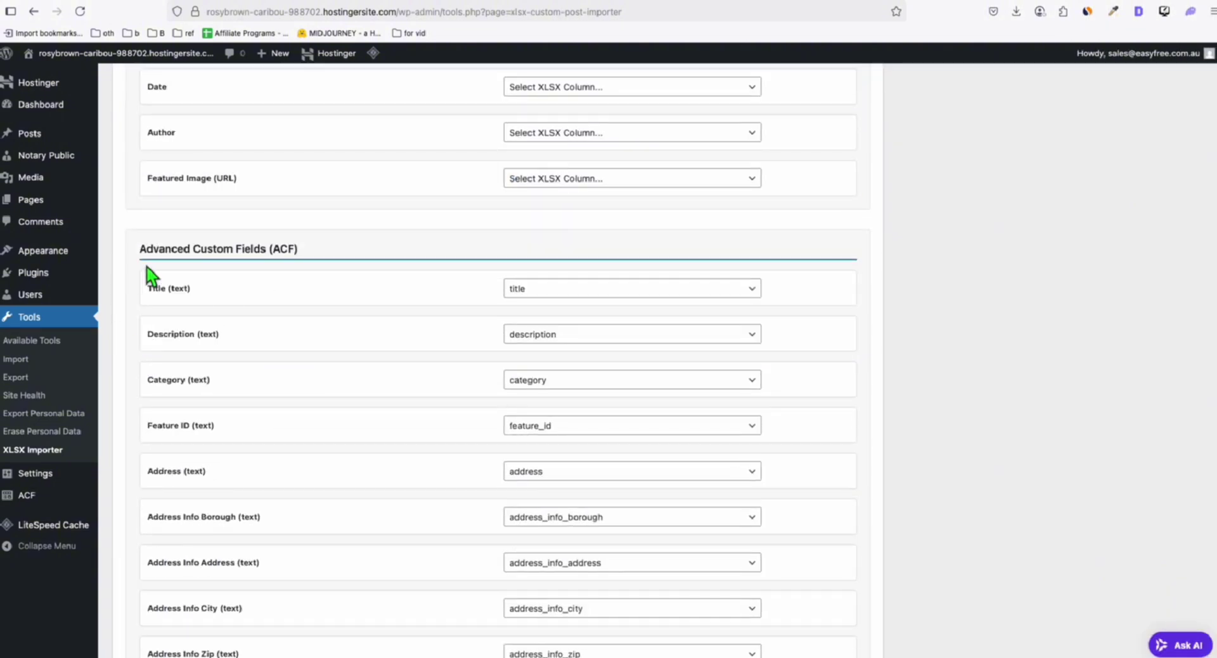
{"action": "scroll", "coordinate": [570, 217], "scroll_direction": "down", "scroll_amount": 5}
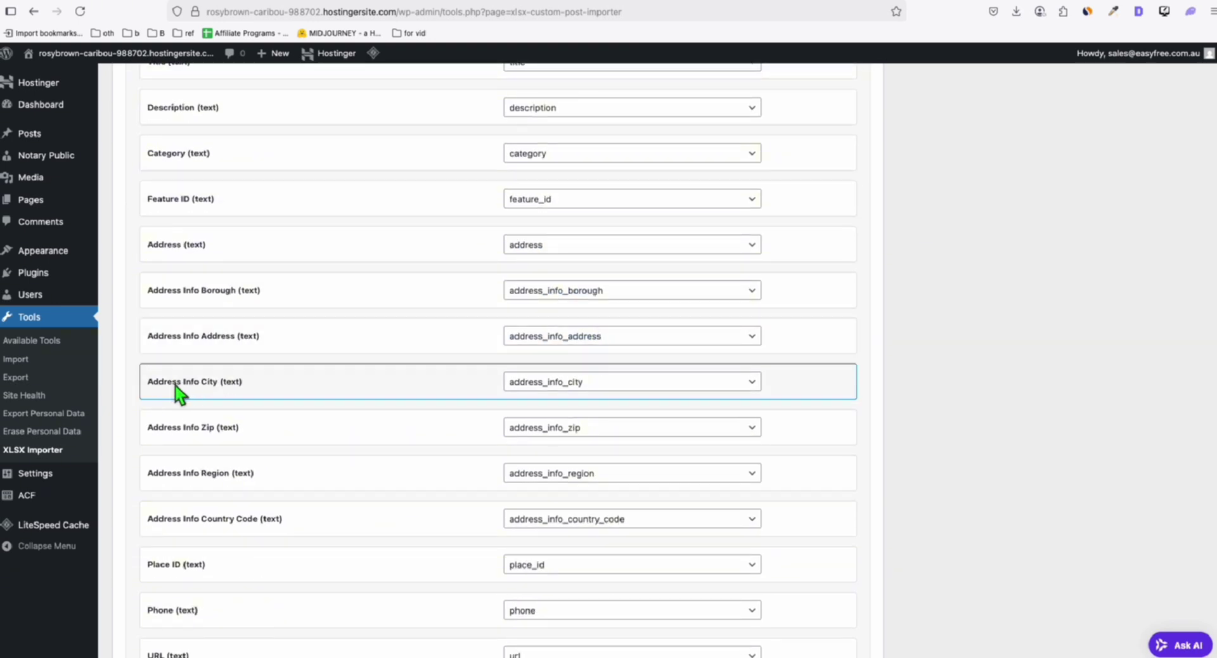
{"action": "scroll", "coordinate": [223, 387], "scroll_direction": "up", "scroll_amount": 3}
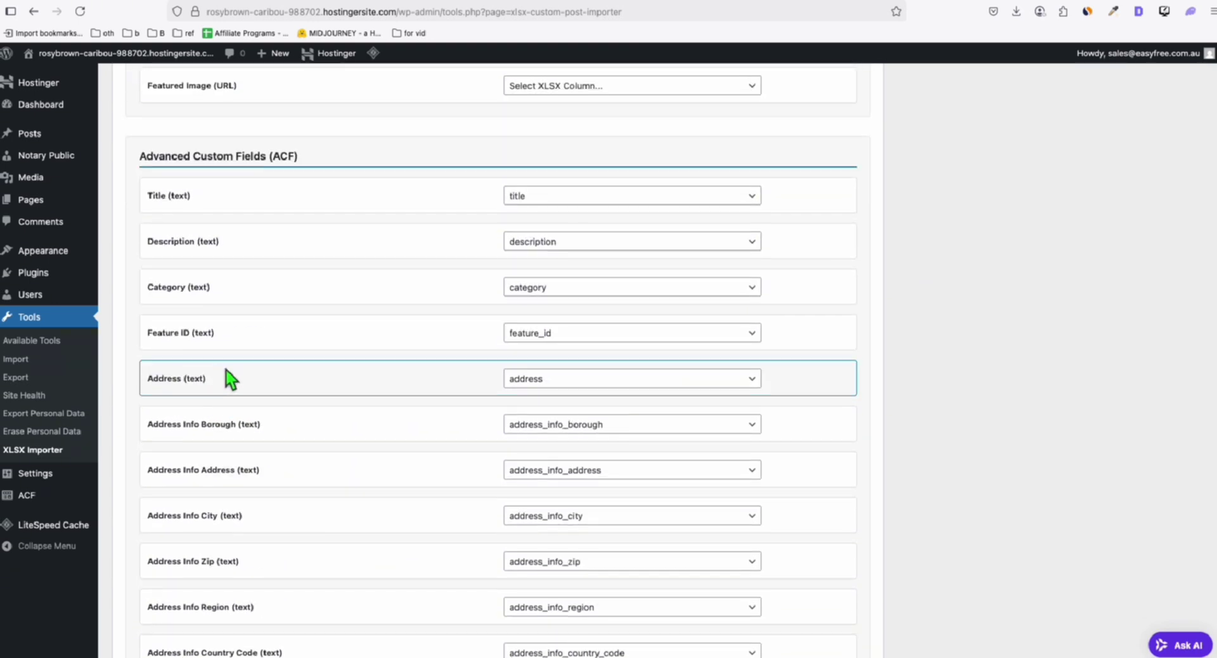
- Compare the spreadsheet columns with the mapped ACF fields down to Taxonomy Mapping
{"action": "key", "text": "super+Tab"}
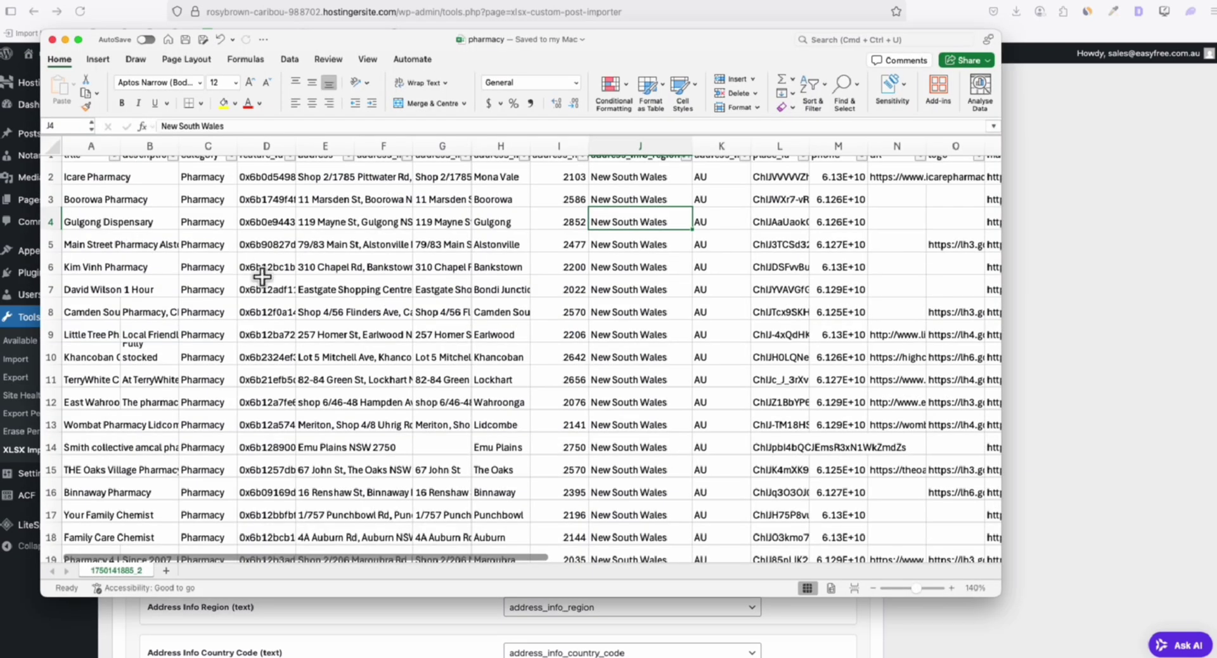
{"action": "left_click", "coordinate": [1146, 205]}
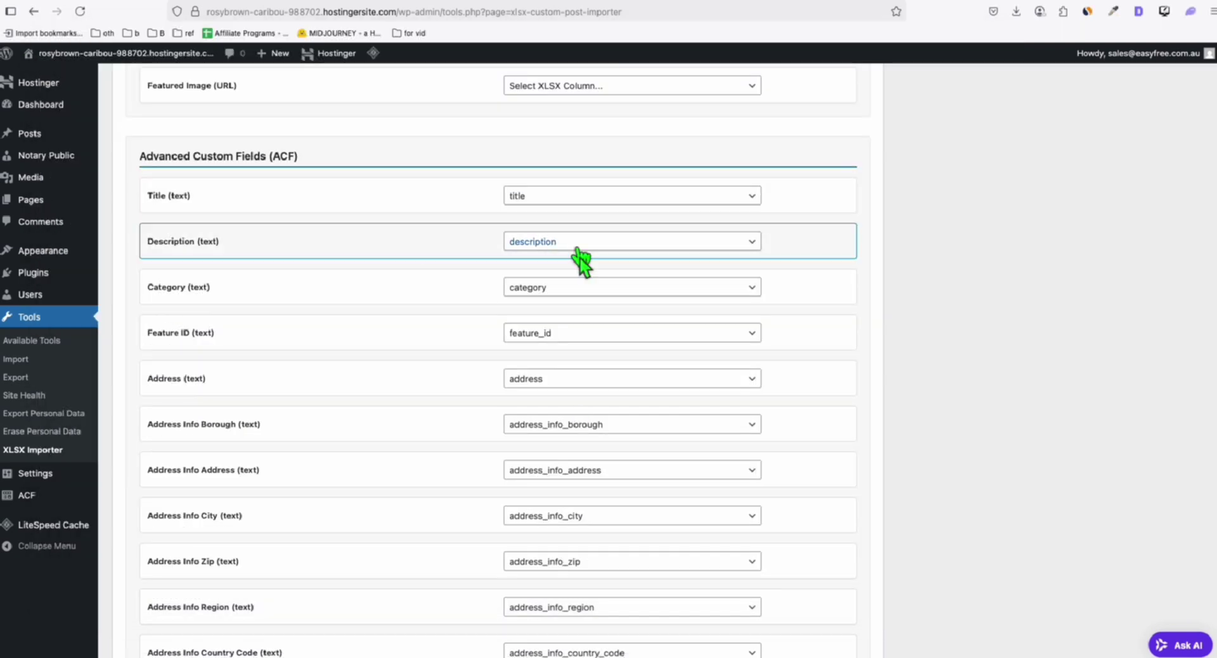
{"action": "scroll", "coordinate": [578, 361], "scroll_direction": "down", "scroll_amount": 4}
{"action": "scroll", "coordinate": [583, 370], "scroll_direction": "down", "scroll_amount": 15}
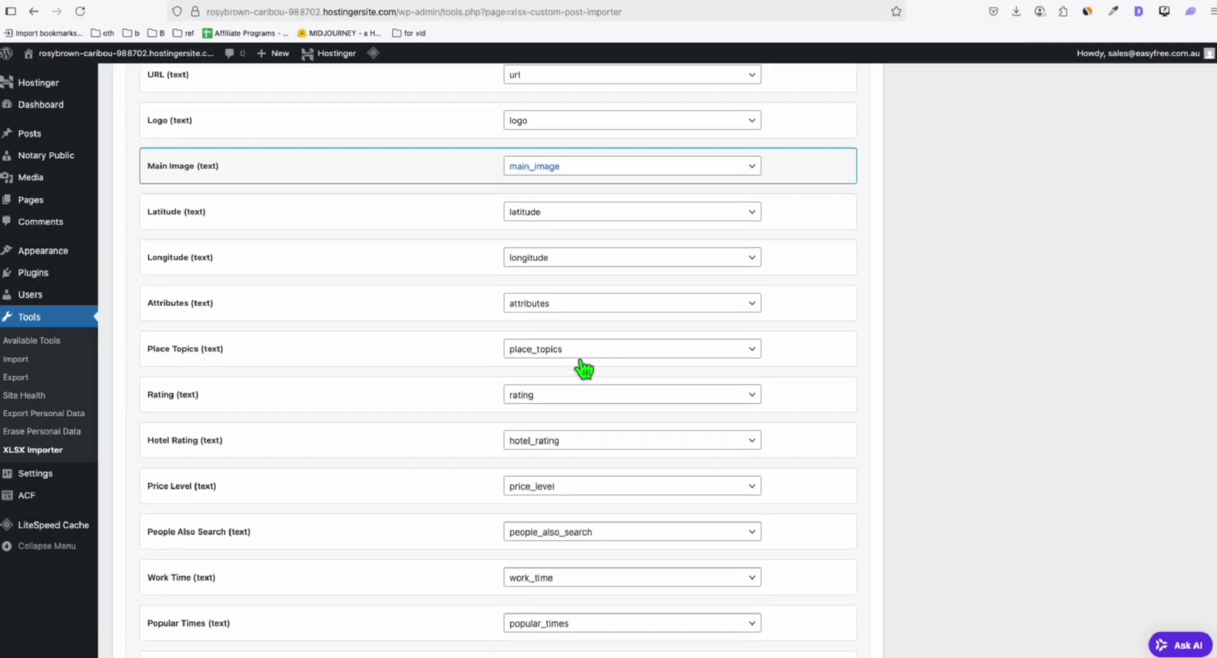
{"action": "scroll", "coordinate": [446, 429], "scroll_direction": "down", "scroll_amount": 2}
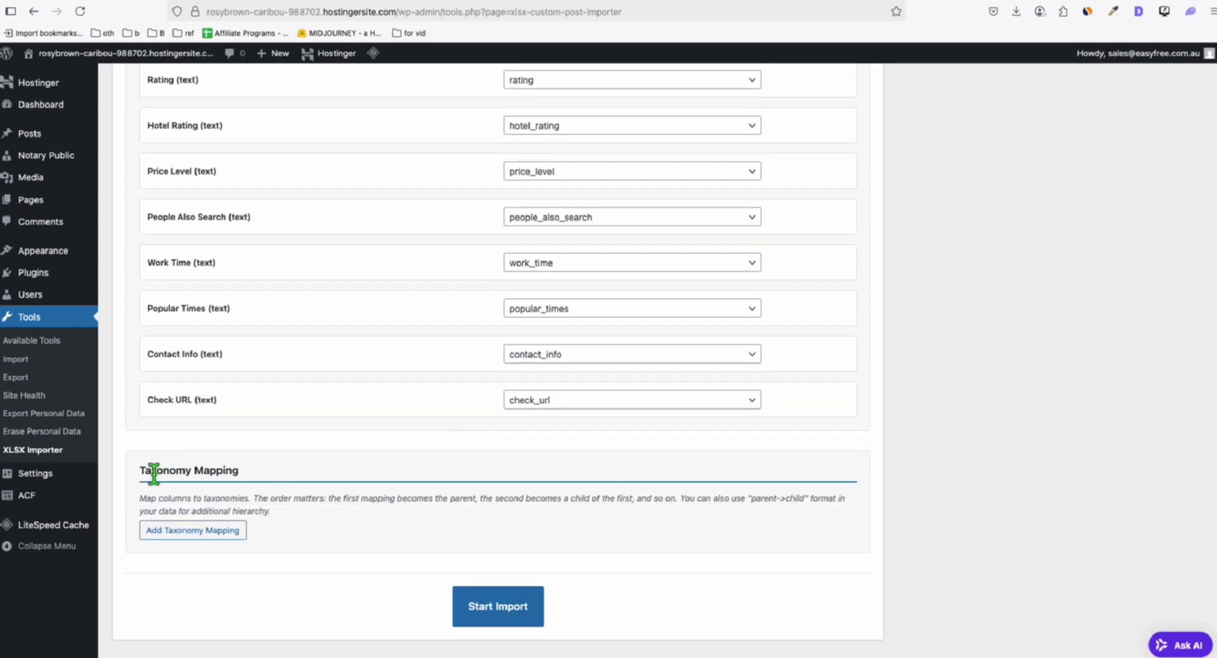
{"action": "scroll", "coordinate": [208, 480], "scroll_direction": "up", "scroll_amount": 20}
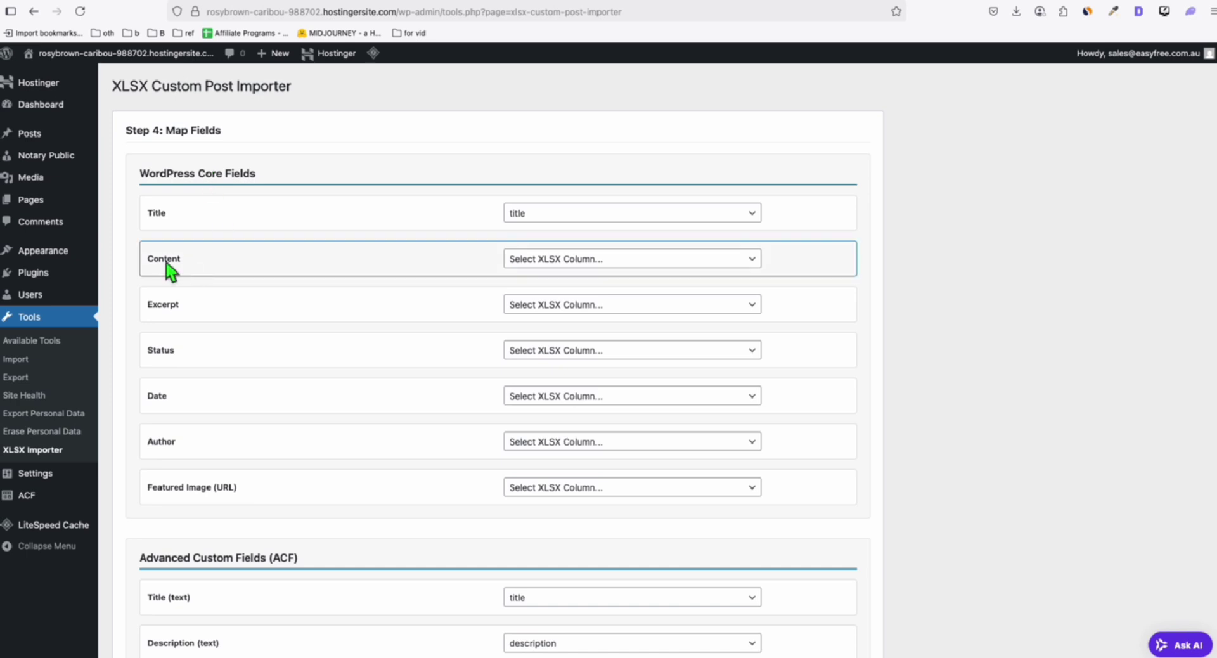
- Map post Content to the attributes column and Featured Image to main_image
{"action": "left_click", "coordinate": [663, 261]}
{"action": "key", "text": "a"}
{"action": "key", "text": "t"}
{"action": "key", "text": "Return"}
{"action": "left_click", "coordinate": [574, 492]}
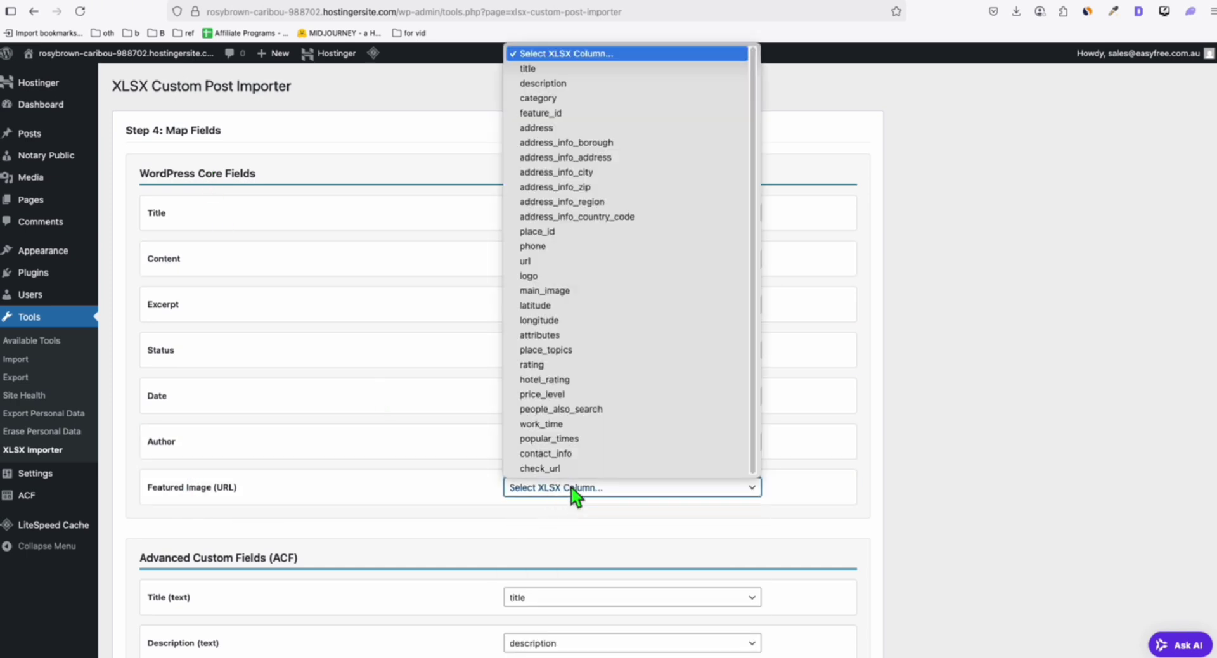
{"action": "key", "text": "m"}
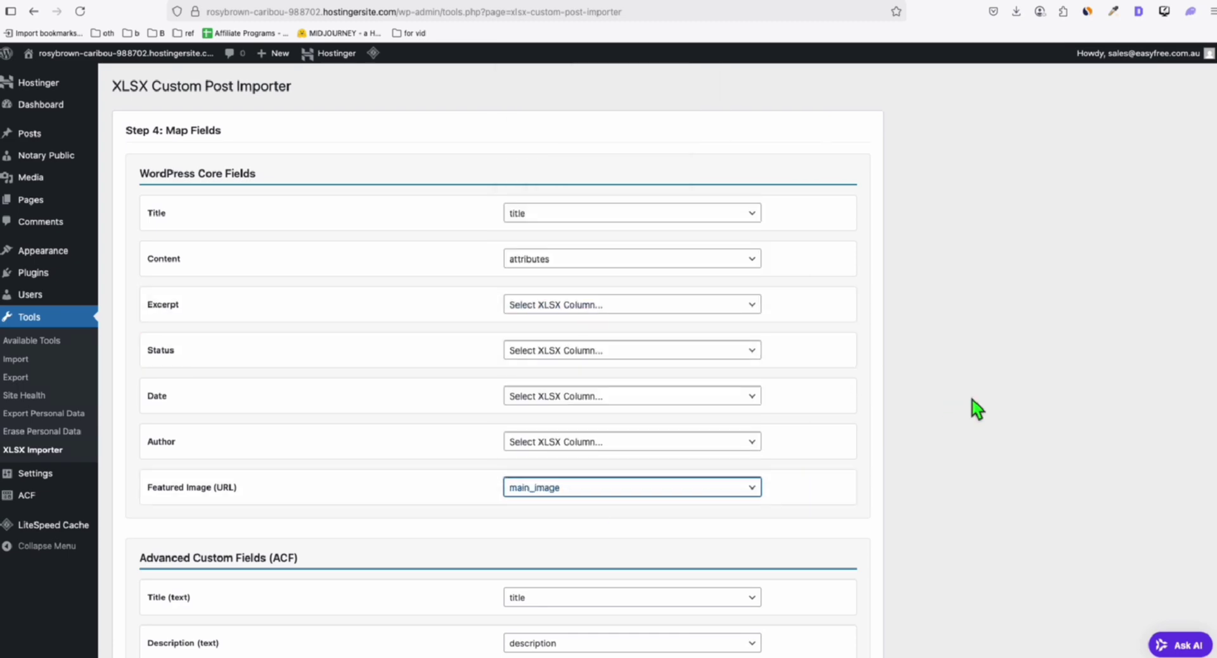
{"action": "left_click", "coordinate": [558, 293]}
- Add taxonomy mappings address_info_region → States and address_info_city → States
{"action": "scroll", "coordinate": [628, 364], "scroll_direction": "down", "scroll_amount": 20}
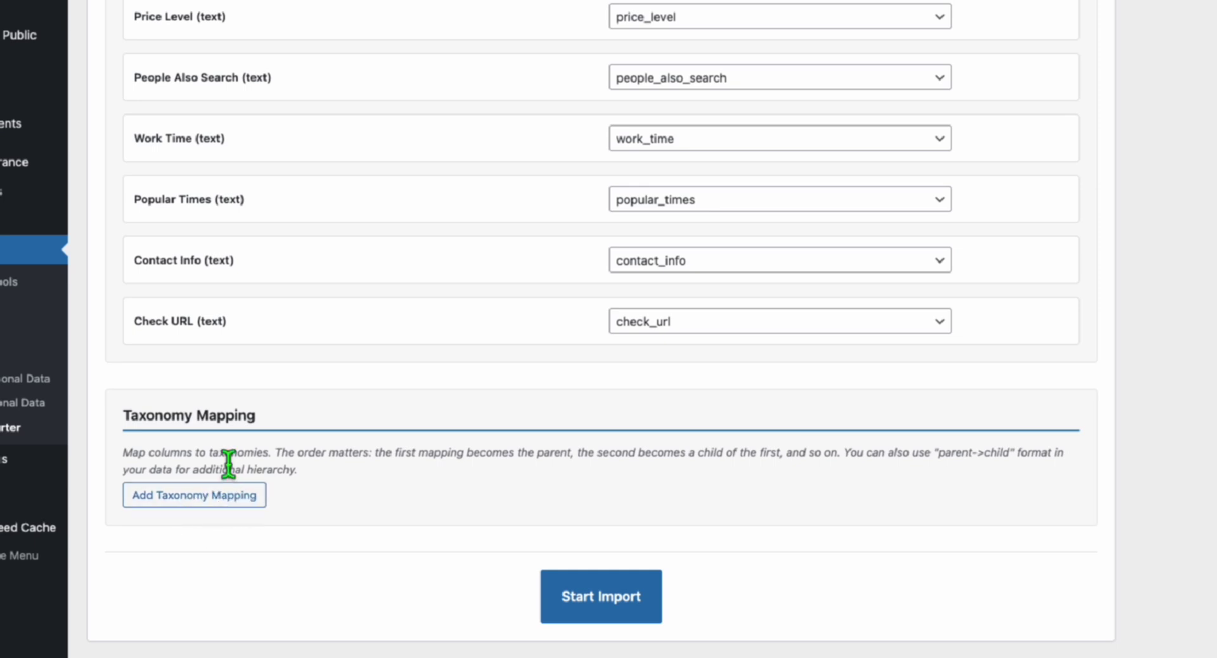
{"action": "left_click", "coordinate": [233, 496]}
{"action": "left_click", "coordinate": [257, 507]}
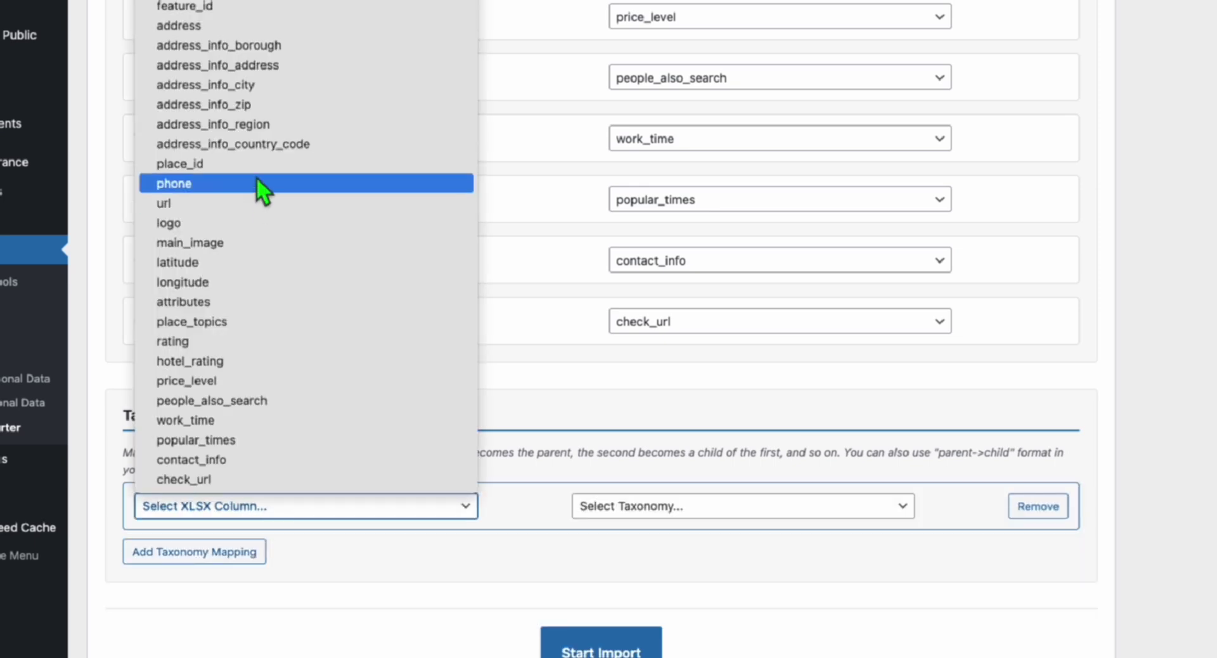
{"action": "left_click", "coordinate": [246, 125]}
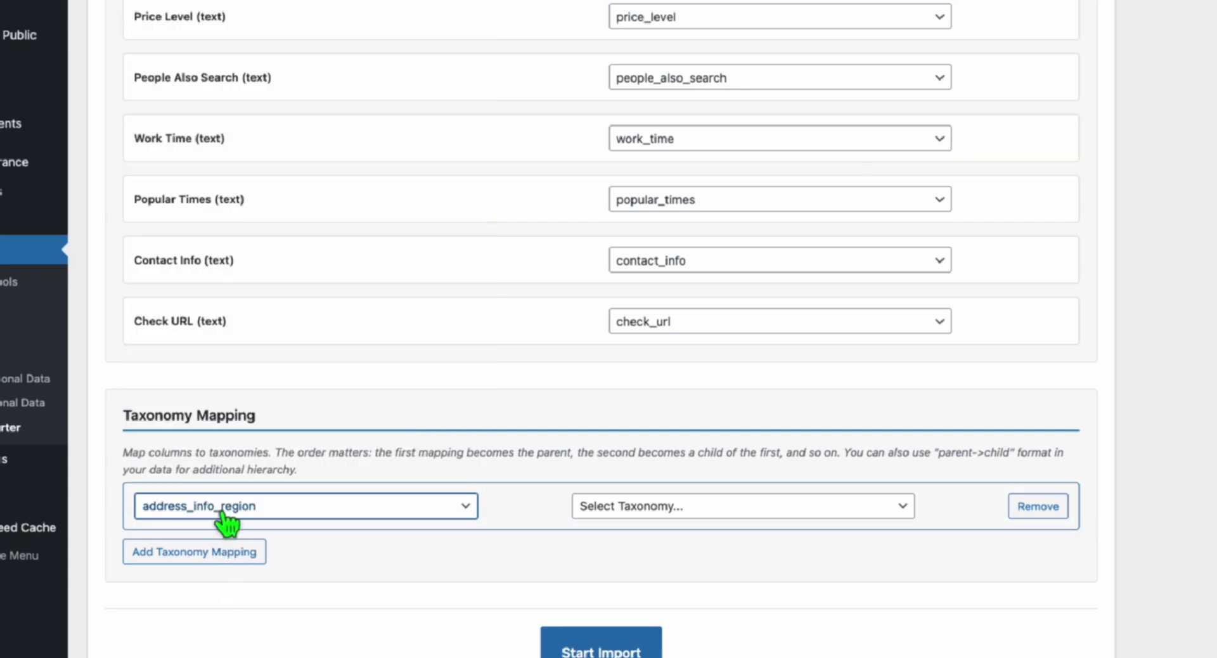
{"action": "left_click", "coordinate": [682, 506]}
{"action": "left_click", "coordinate": [611, 523]}
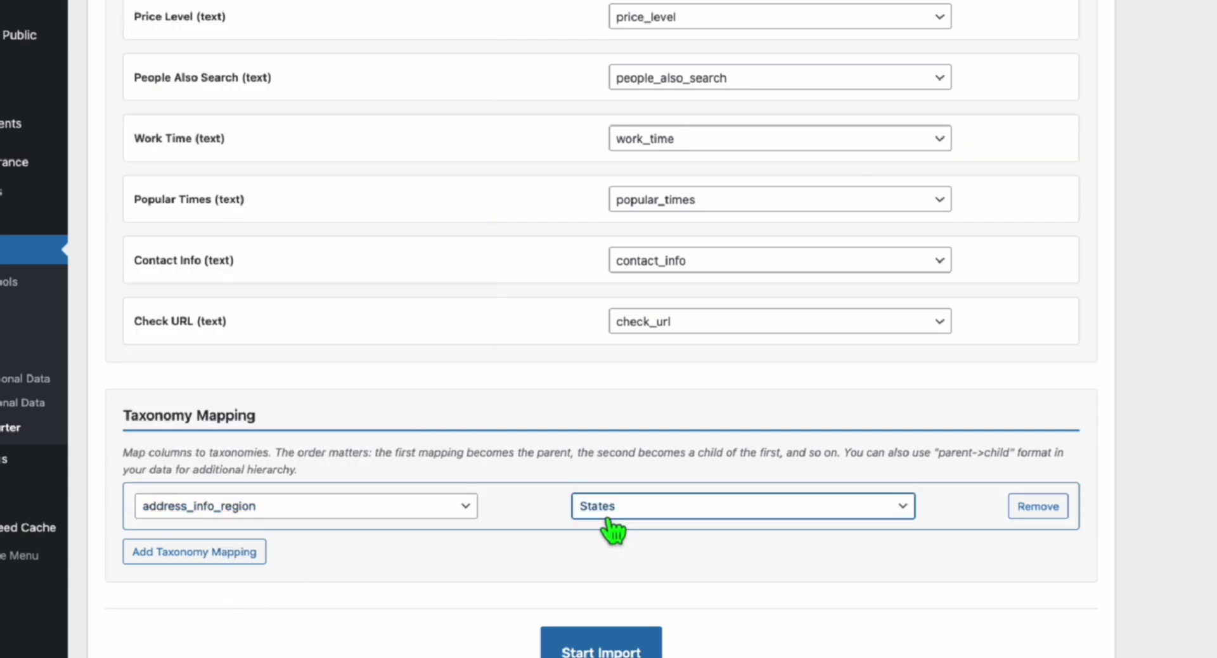
{"action": "left_click", "coordinate": [166, 558]}
{"action": "scroll", "coordinate": [375, 408], "scroll_direction": "down", "scroll_amount": 3}
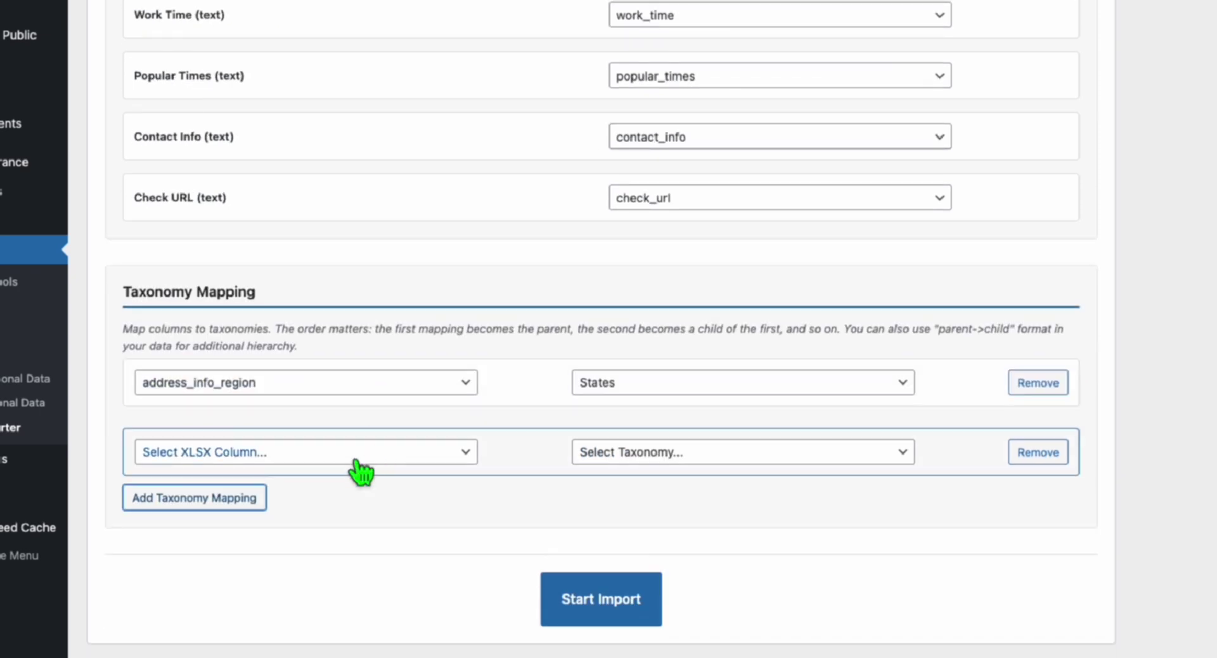
{"action": "left_click", "coordinate": [353, 458]}
{"action": "left_click", "coordinate": [269, 55]}
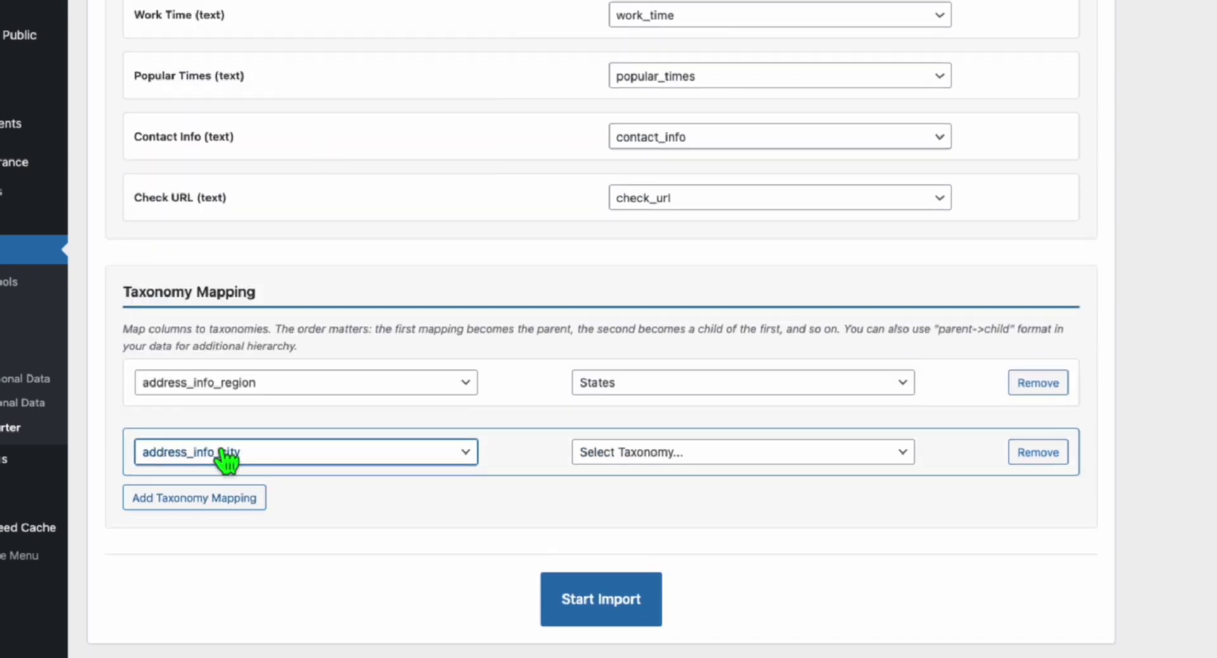
{"action": "left_click", "coordinate": [621, 463]}
{"action": "left_click", "coordinate": [623, 468]}
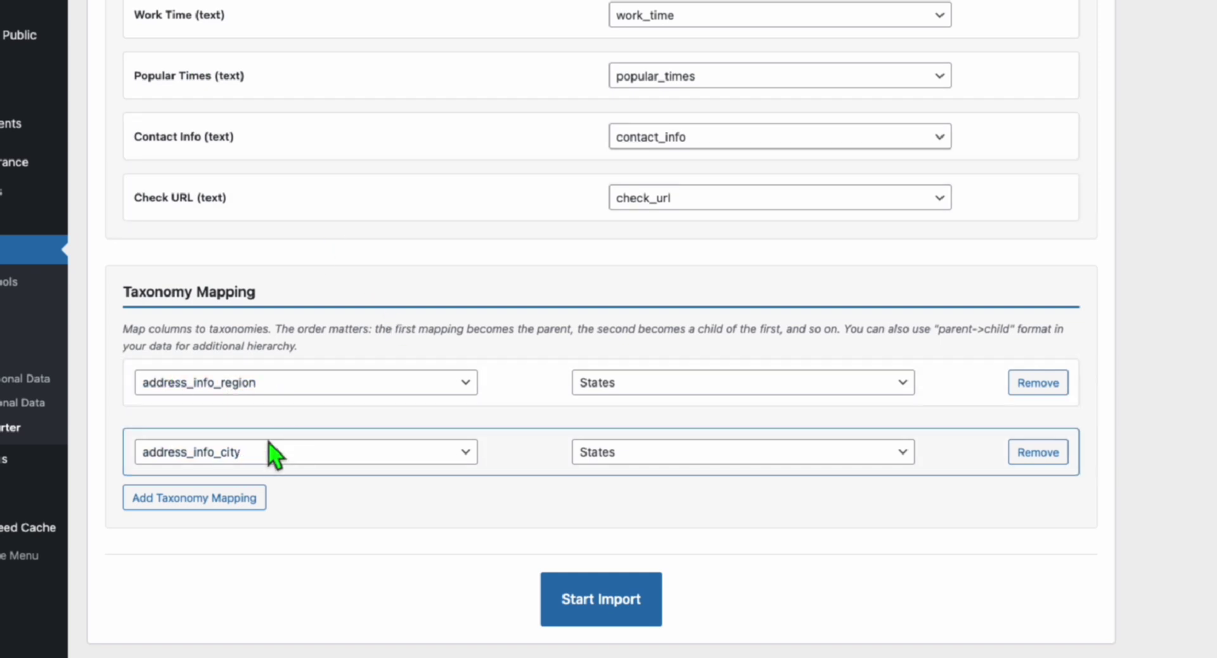
- Run the import (75 of 100 rows imported, 0 errors) and open the All Notary Public list
{"action": "left_click", "coordinate": [628, 605]}
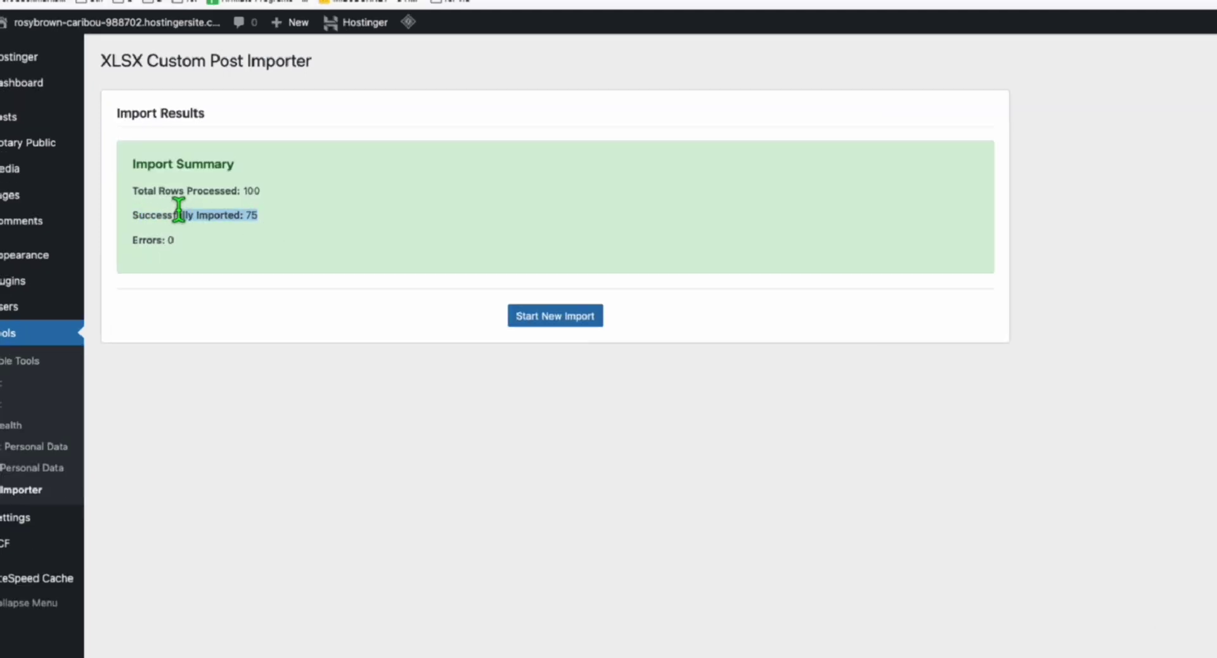
{"action": "left_click_drag", "start_coordinate": [237, 215], "coordinate": [272, 222]}
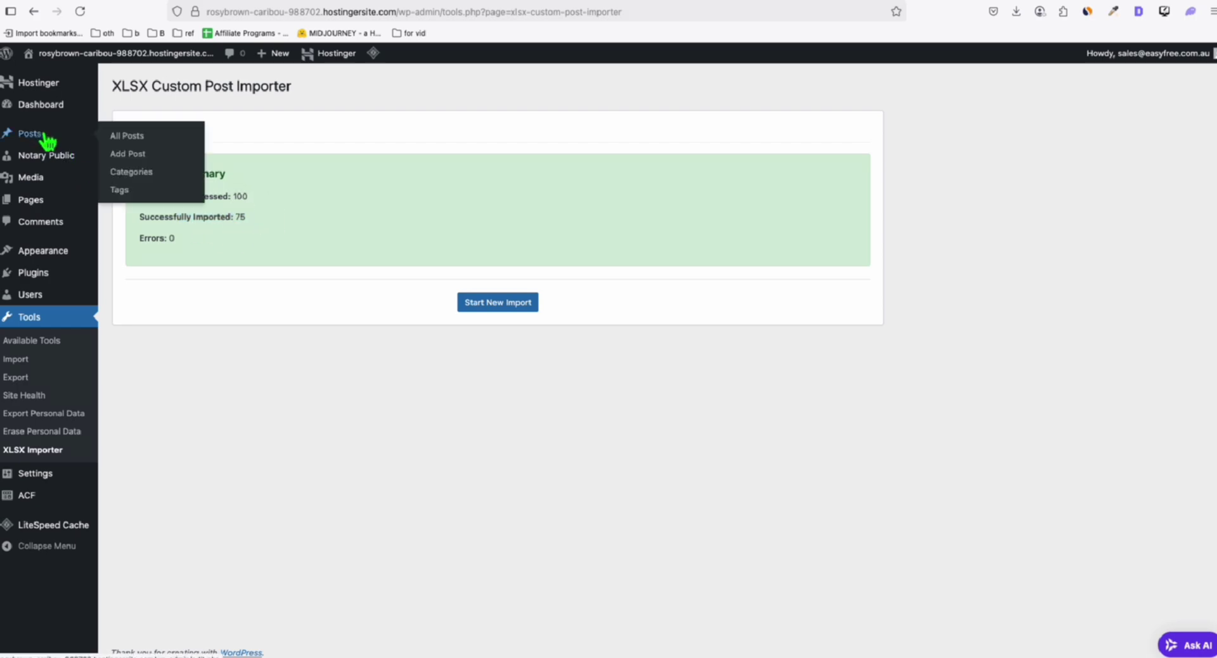
{"action": "right_click", "coordinate": [55, 156]}
{"action": "left_click", "coordinate": [73, 164]}
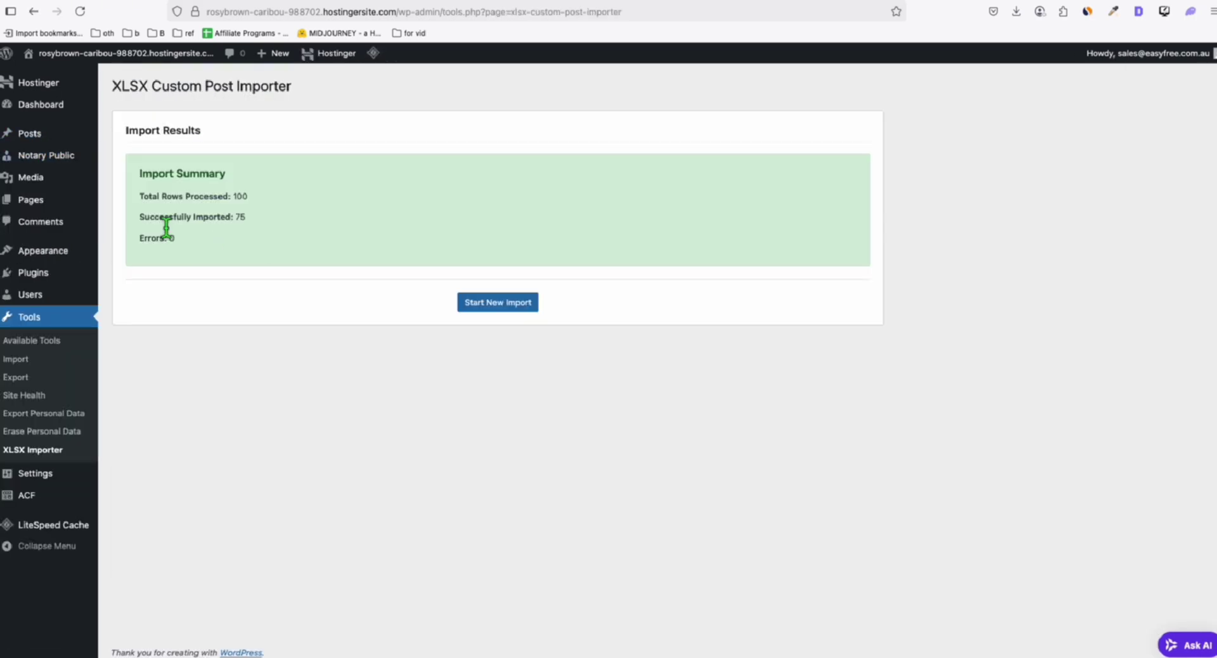
{"action": "left_click_drag", "start_coordinate": [166, 218], "coordinate": [236, 217]}
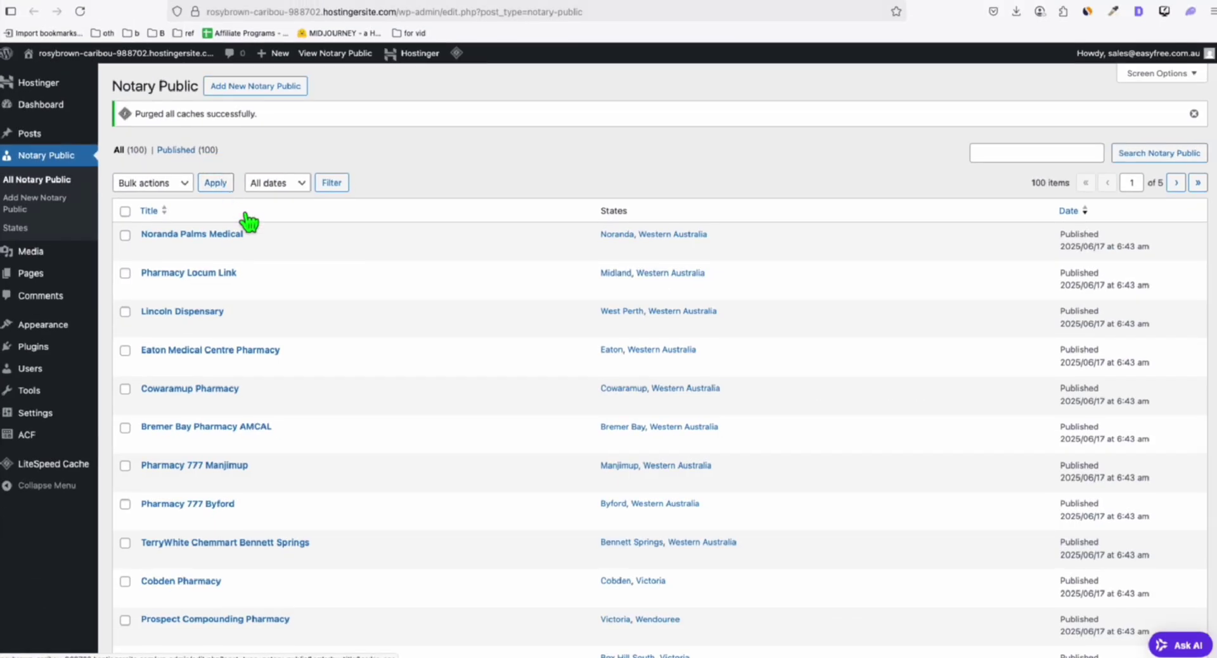
- Open the live directory site in a new tab and scroll through the state cards
{"action": "right_click", "coordinate": [58, 70]}
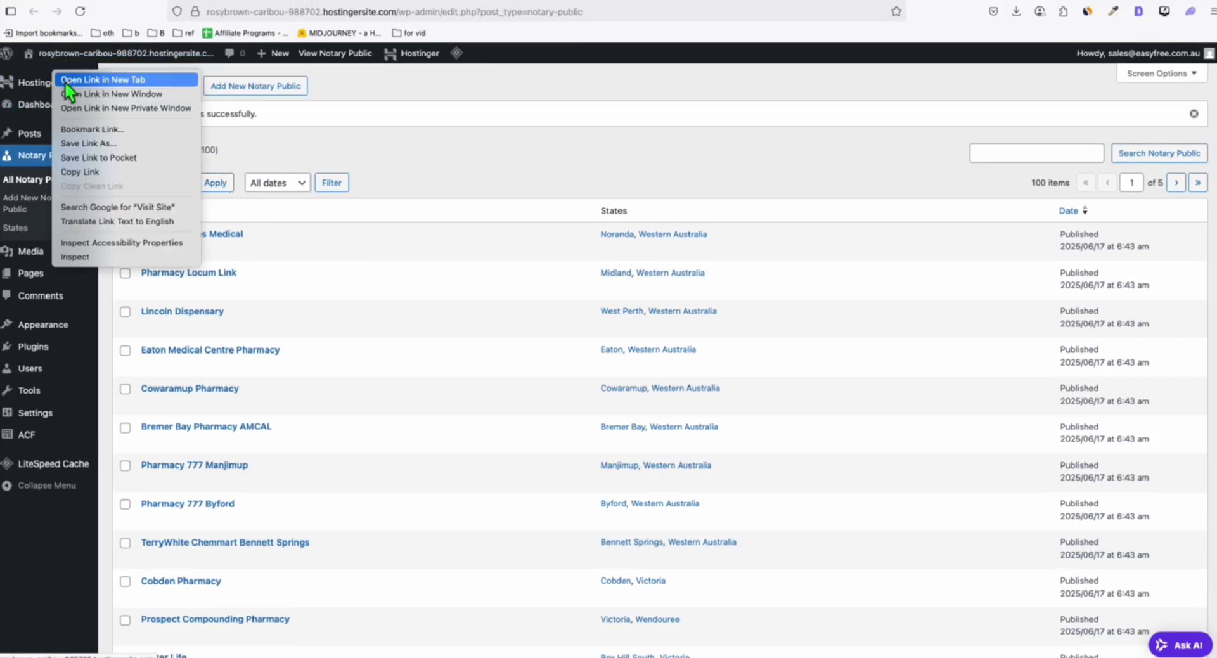
{"action": "left_click", "coordinate": [63, 81]}
{"action": "scroll", "coordinate": [697, 209], "scroll_direction": "down", "scroll_amount": 10}
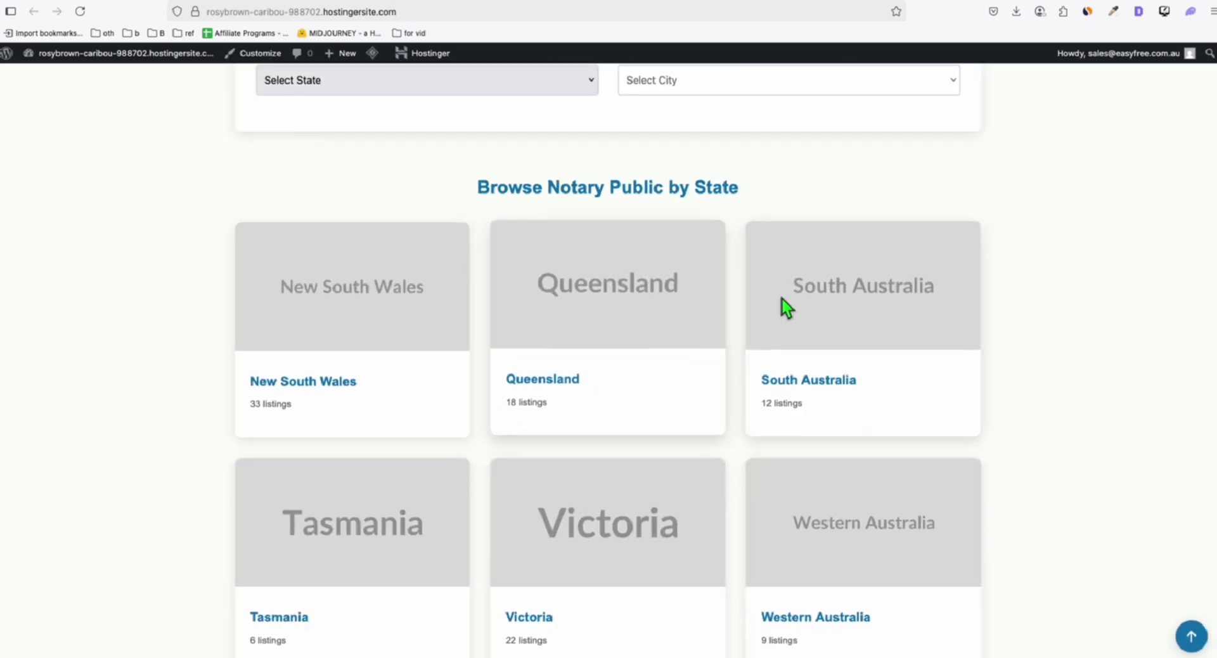
{"action": "scroll", "coordinate": [793, 301], "scroll_direction": "down", "scroll_amount": 8}
{"action": "scroll", "coordinate": [397, 378], "scroll_direction": "down", "scroll_amount": 6}
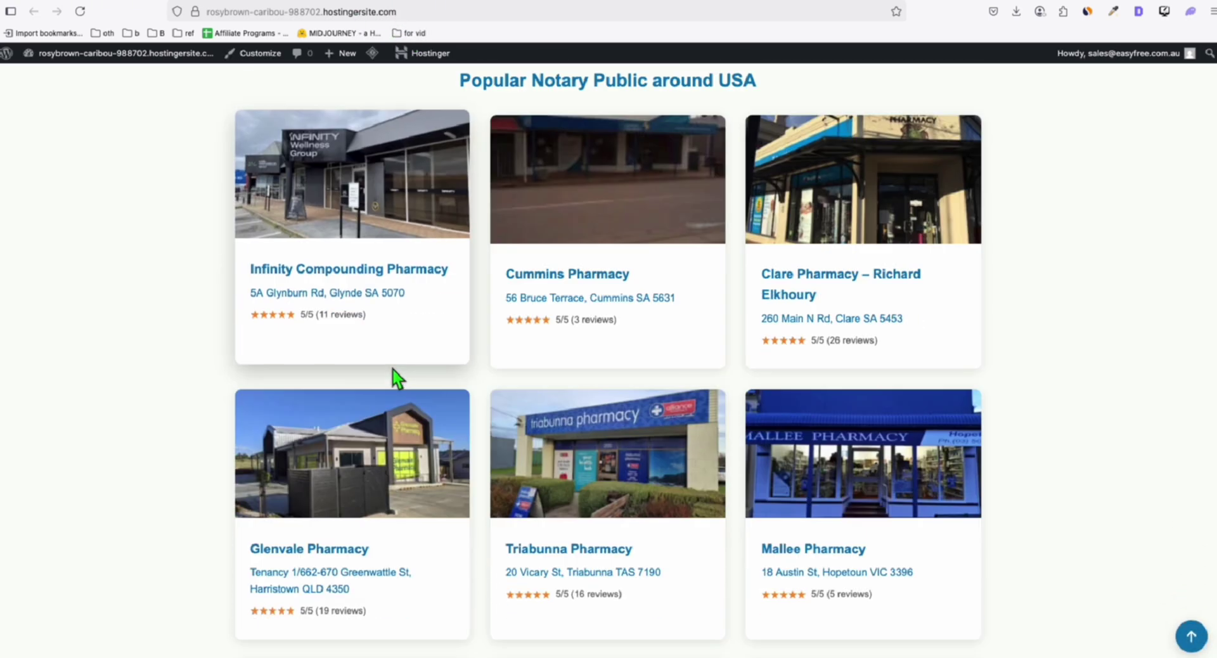
{"action": "scroll", "coordinate": [583, 310], "scroll_direction": "down", "scroll_amount": 5}
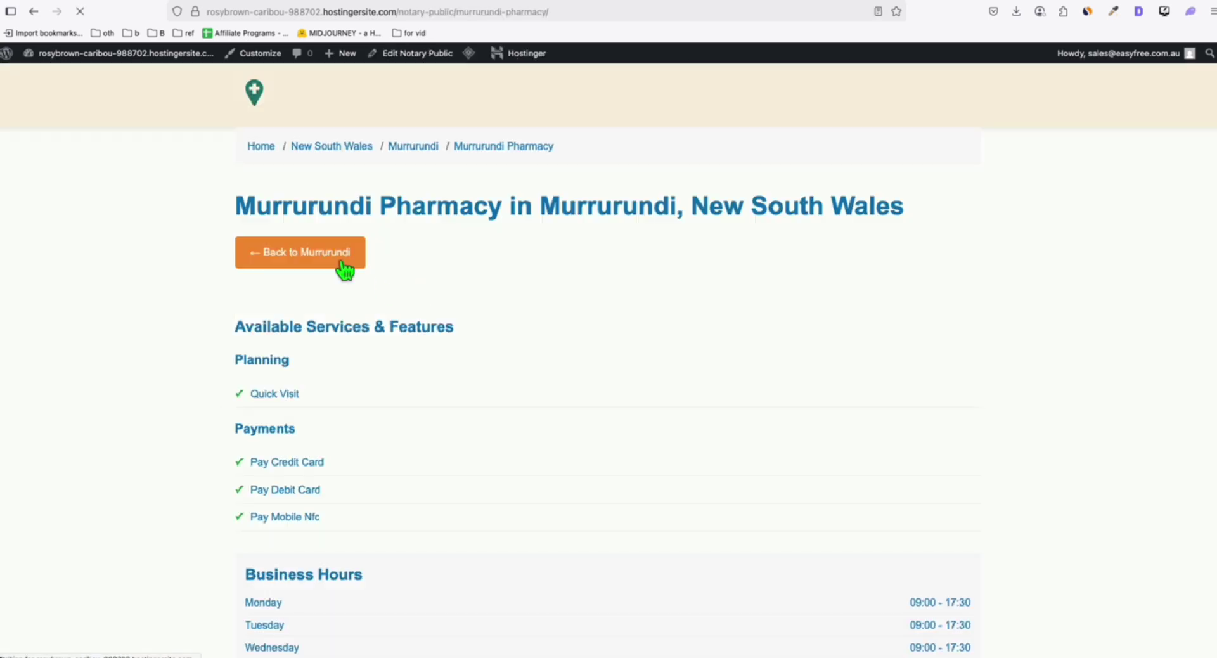
- Review the Murrurundi Pharmacy page's services, Business Hours and address
{"action": "left_click_drag", "start_coordinate": [241, 203], "coordinate": [475, 234]}
{"action": "scroll", "coordinate": [479, 235], "scroll_direction": "down", "scroll_amount": 5}
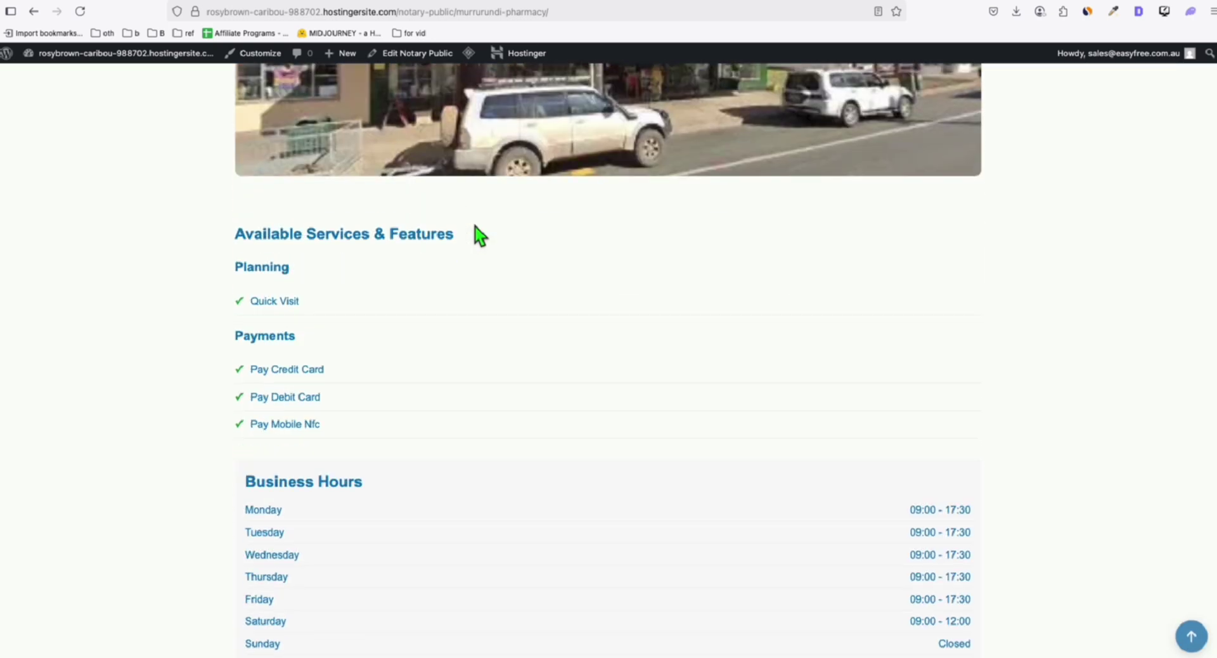
{"action": "left_click_drag", "start_coordinate": [242, 204], "coordinate": [364, 272]}
{"action": "left_click", "coordinate": [326, 342]}
{"action": "scroll", "coordinate": [326, 342], "scroll_direction": "down", "scroll_amount": 1}
{"action": "triple_click", "coordinate": [326, 347]}
{"action": "left_click_drag", "start_coordinate": [313, 380], "coordinate": [503, 494]}
{"action": "scroll", "coordinate": [503, 488], "scroll_direction": "down", "scroll_amount": 4}
{"action": "triple_click", "coordinate": [348, 369]}
{"action": "left_click", "coordinate": [353, 403]}
{"action": "scroll", "coordinate": [381, 421], "scroll_direction": "down", "scroll_amount": 5}
{"action": "scroll", "coordinate": [473, 432], "scroll_direction": "up", "scroll_amount": 15}
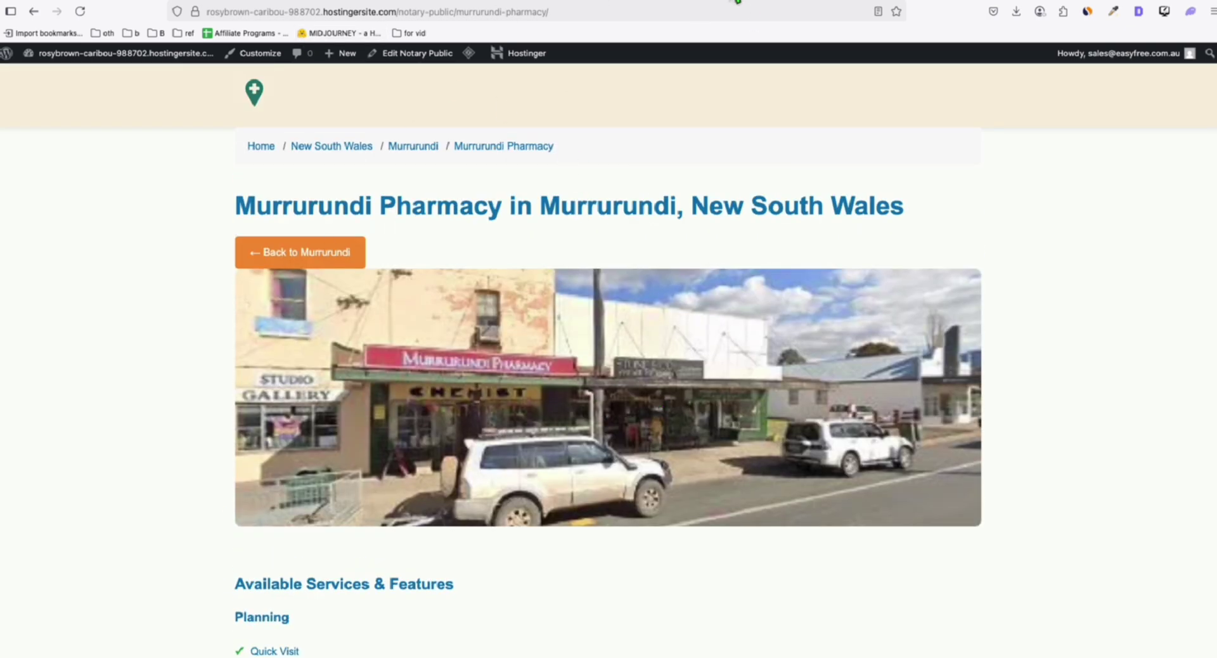
- Revisit the directory homepage, then return to the importer results summary
{"action": "left_click", "coordinate": [743, 5]}
{"action": "left_click", "coordinate": [260, 113]}
{"action": "scroll", "coordinate": [479, 210], "scroll_direction": "down", "scroll_amount": 15}
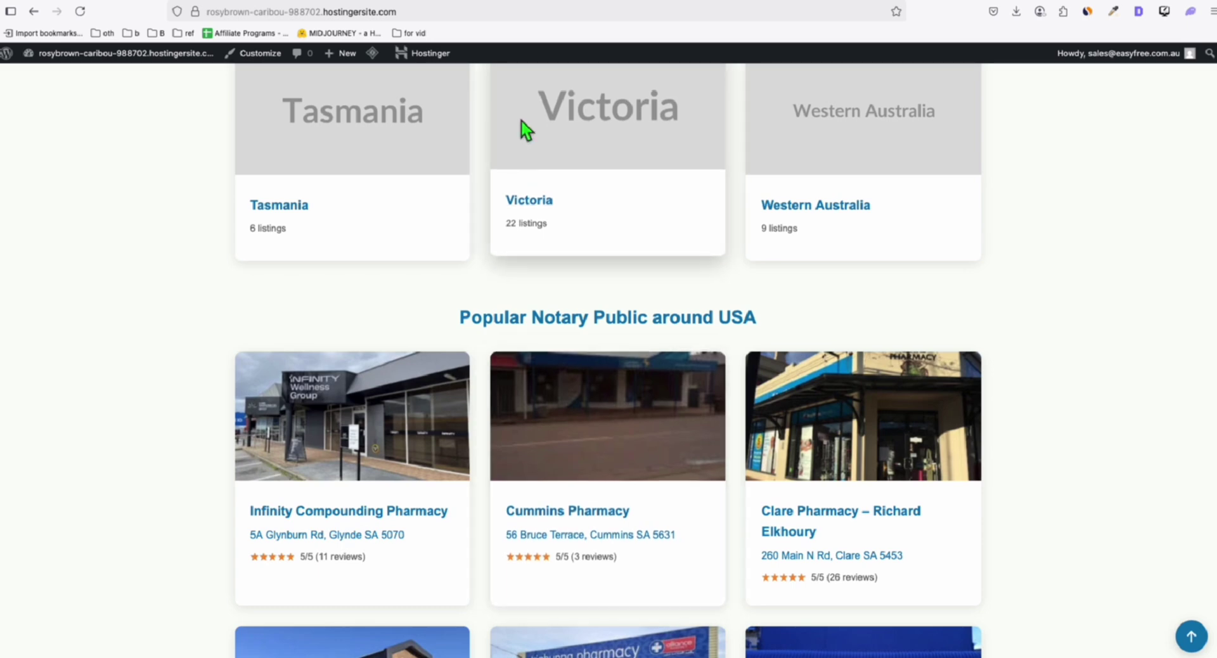
{"action": "key", "text": "super+Left"}
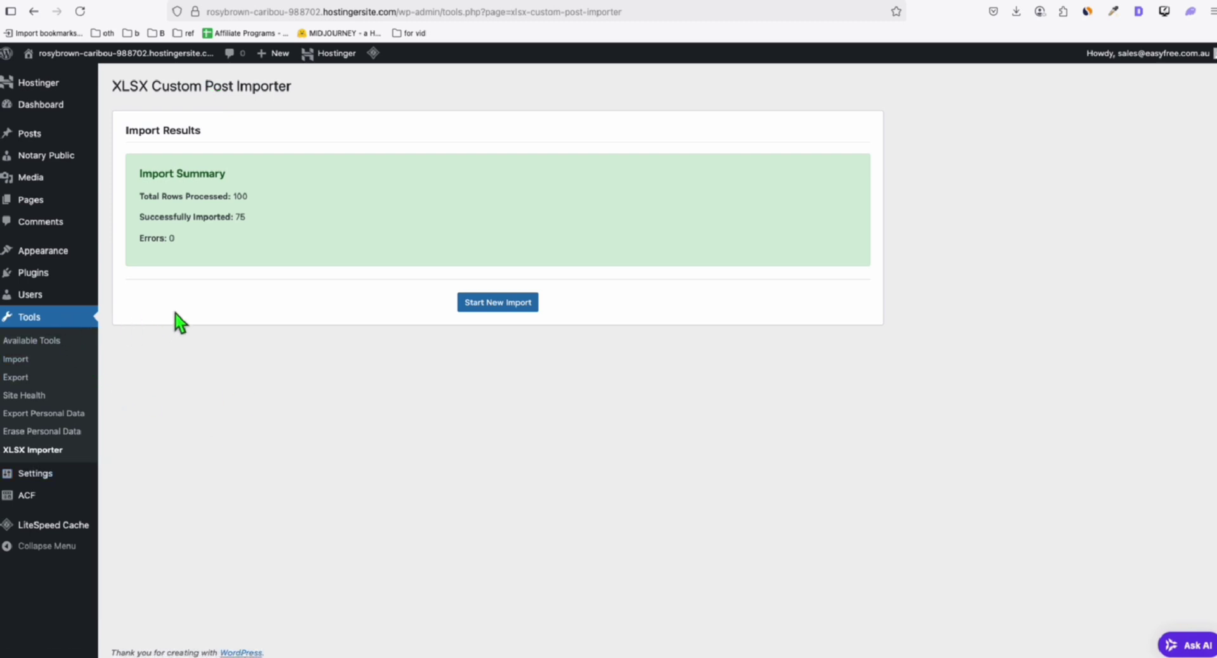
- Search 'ultimate csv', then install and activate Import Export Suite for CSV and XML Datafeed
{"action": "mouse_move", "coordinate": [56, 273]}
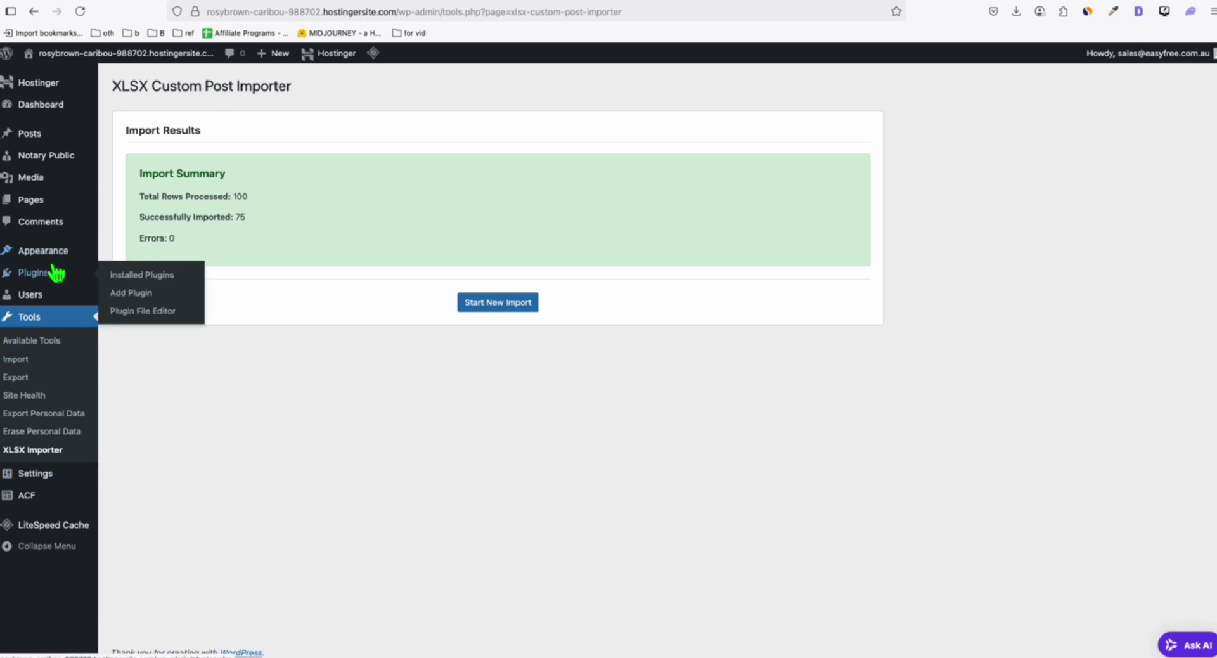
{"action": "left_click", "coordinate": [131, 292]}
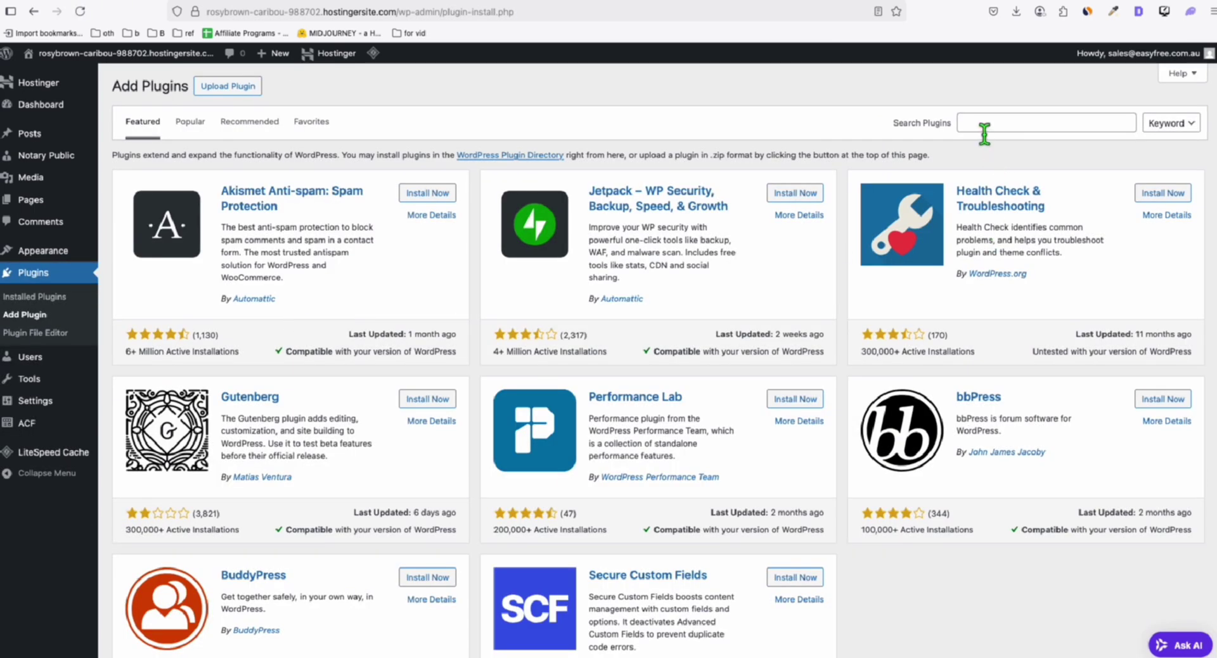
{"action": "left_click", "coordinate": [984, 123]}
{"action": "type", "text": "ultimate csv"}
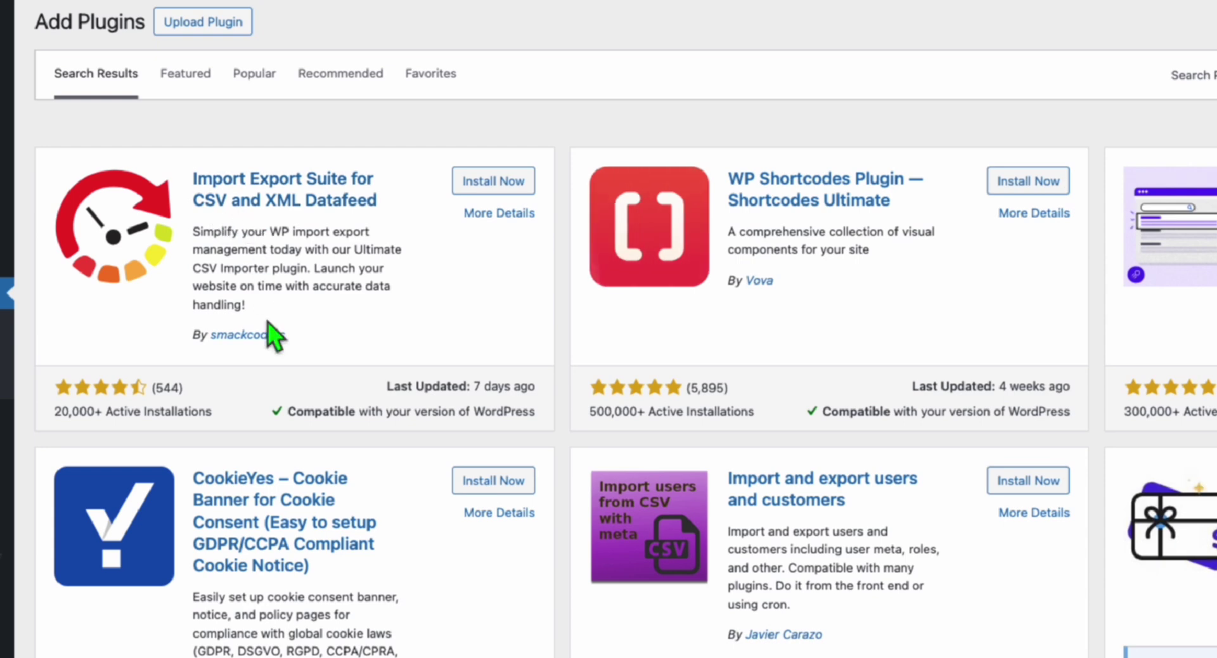
{"action": "left_click", "coordinate": [485, 190]}
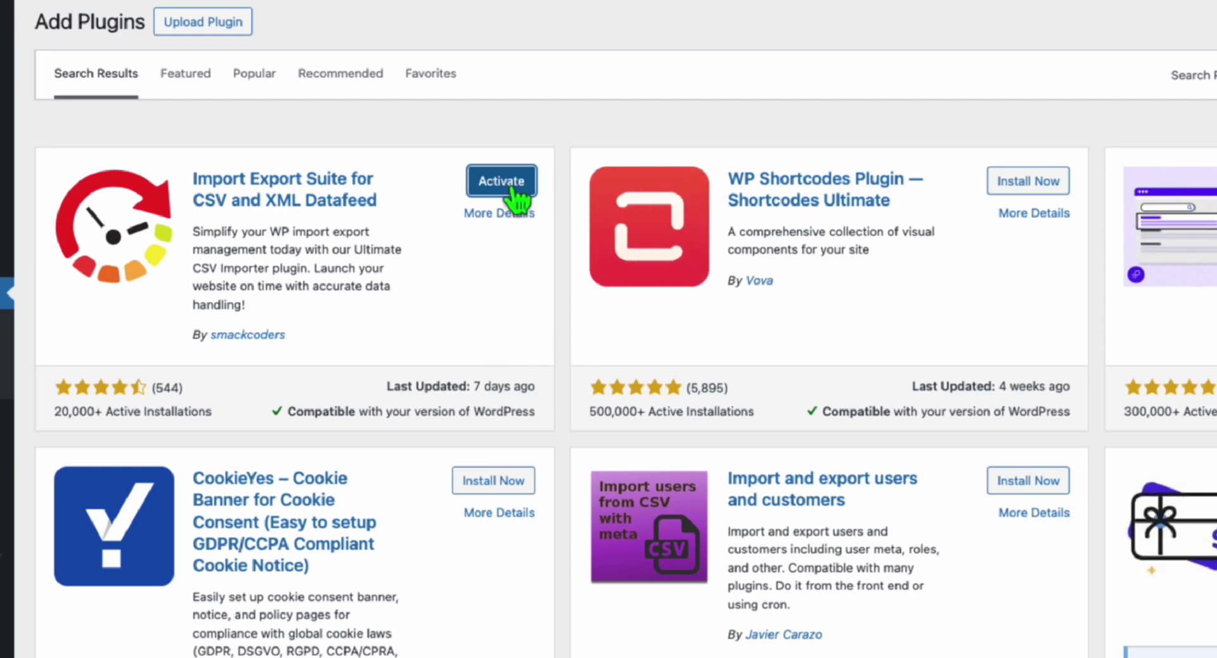
{"action": "left_click", "coordinate": [513, 184]}
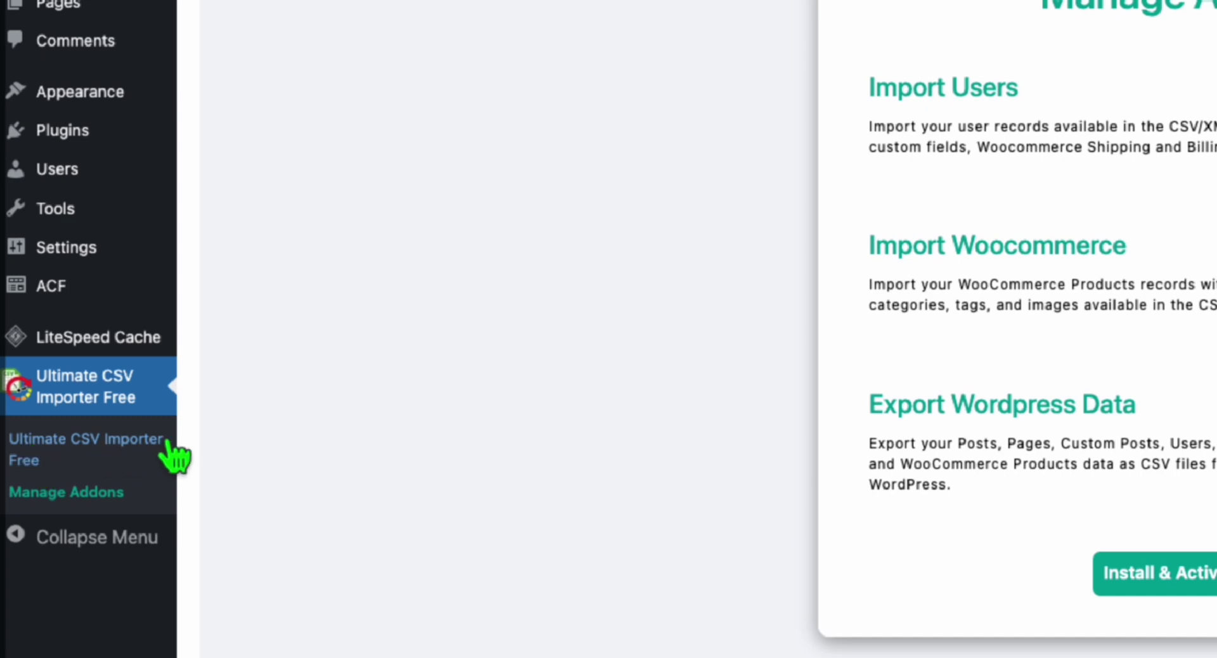
- Import pharmacy.xlsx records as notary-public posts and continue to field mapping
{"action": "left_click", "coordinate": [104, 453]}
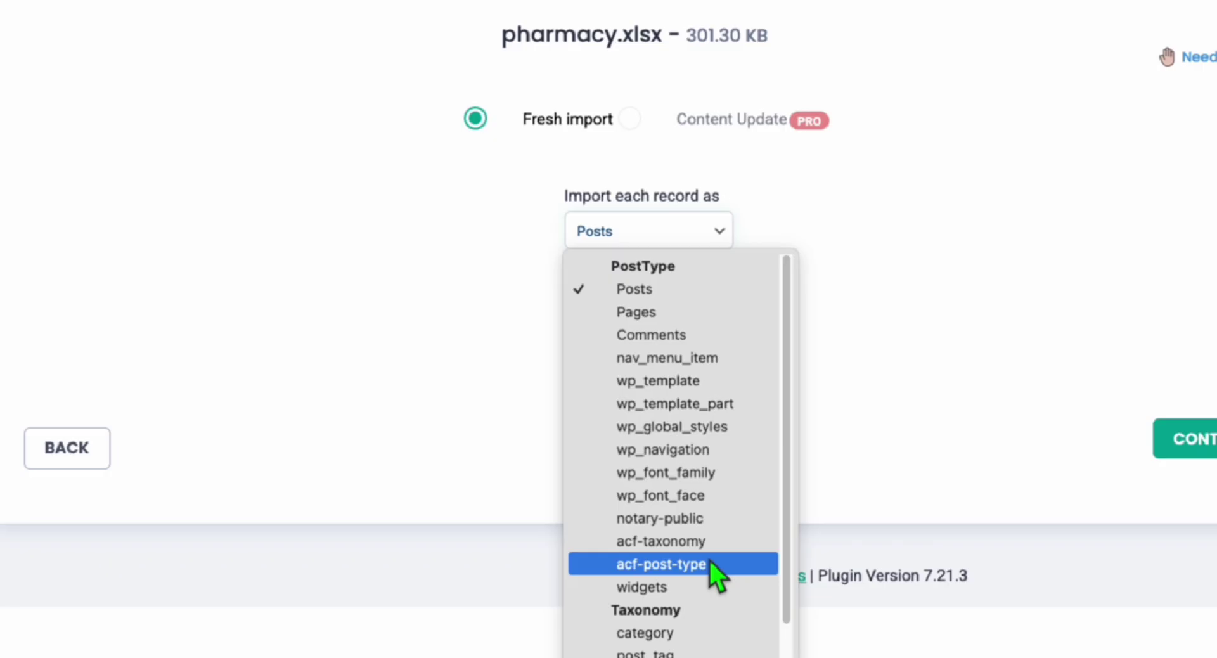
{"action": "left_click", "coordinate": [708, 530]}
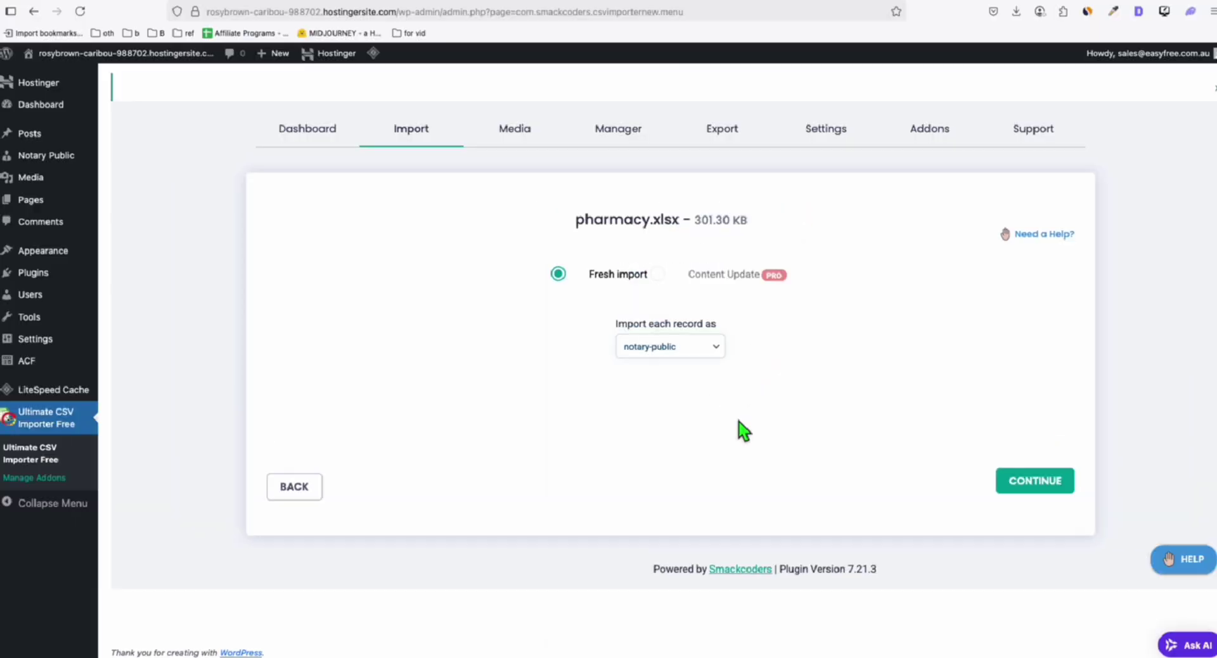
{"action": "left_click", "coordinate": [1040, 483]}
- Expand the ACF Fields and Terms and Taxonomies mapping sections to review them
{"action": "scroll", "coordinate": [557, 317], "scroll_direction": "down", "scroll_amount": 10}
{"action": "left_click", "coordinate": [1071, 215]}
{"action": "scroll", "coordinate": [758, 380], "scroll_direction": "down", "scroll_amount": 12}
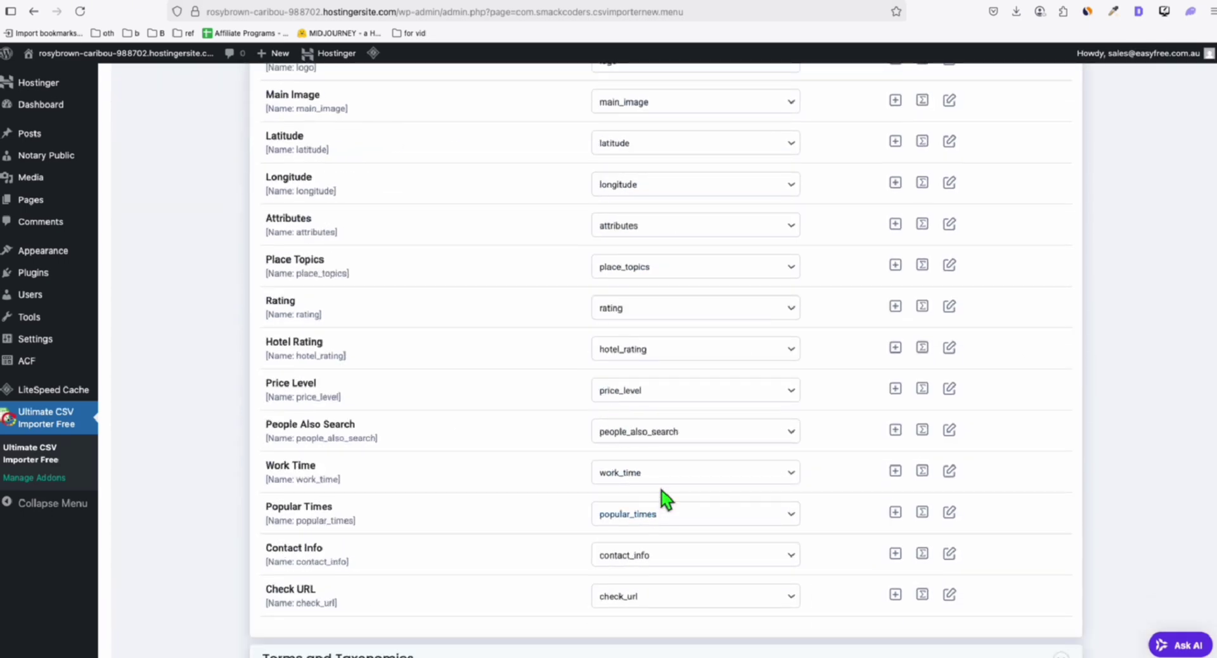
{"action": "scroll", "coordinate": [663, 498], "scroll_direction": "up", "scroll_amount": 10}
{"action": "scroll", "coordinate": [672, 481], "scroll_direction": "down", "scroll_amount": 15}
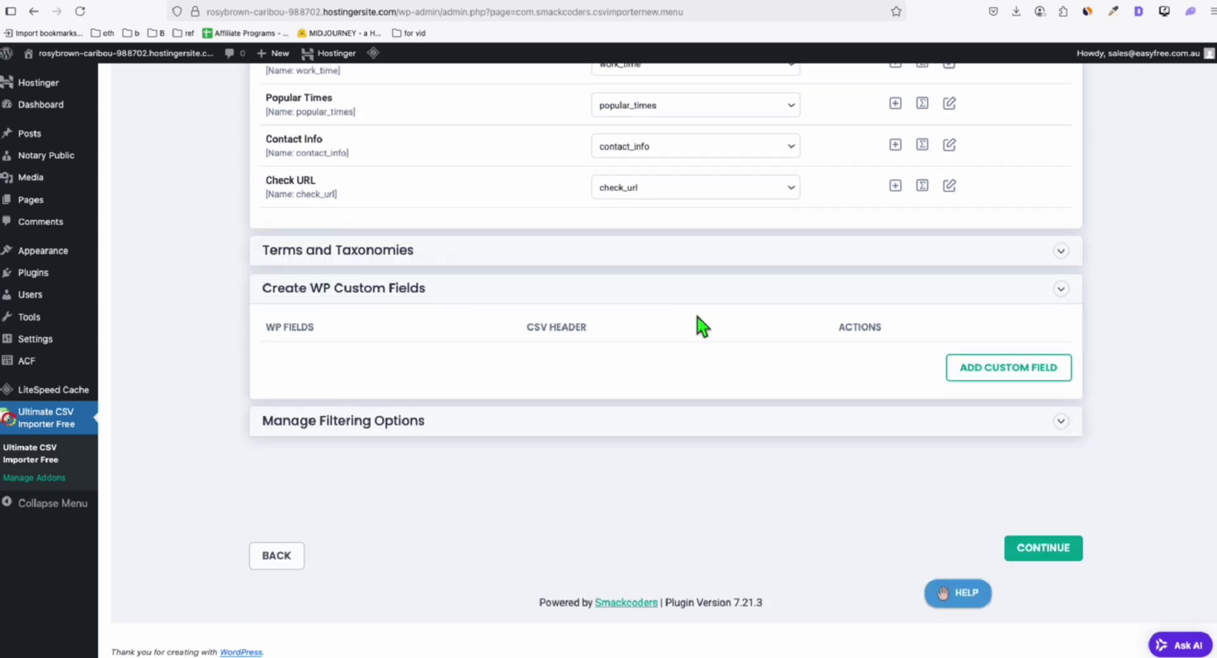
{"action": "left_click", "coordinate": [1061, 251]}
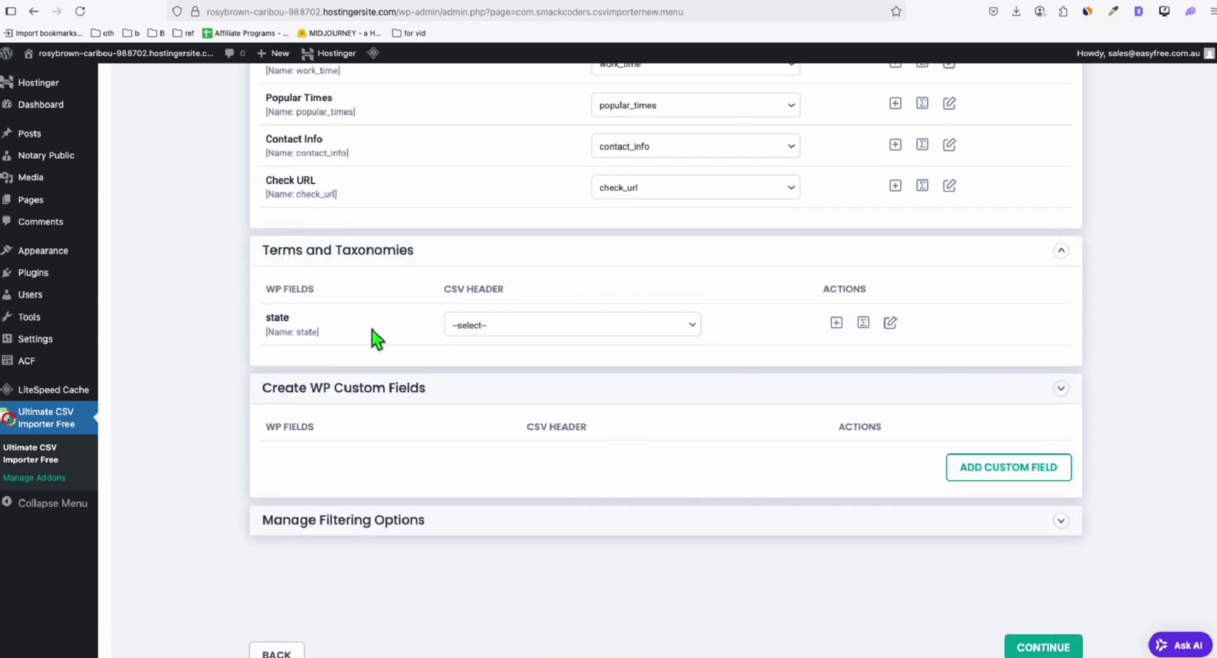
{"action": "scroll", "coordinate": [630, 321], "scroll_direction": "up", "scroll_amount": 15}
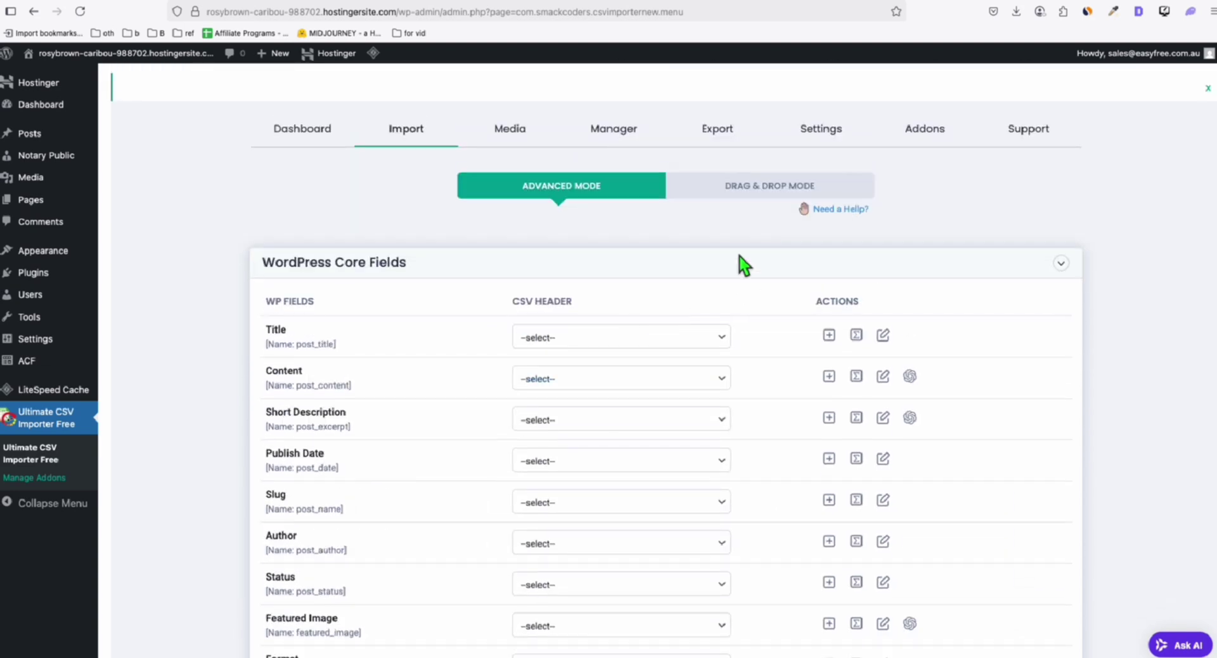
- In Drag & Drop Mode, map logo to Feature ID, address_info_region to Category, plus Title and Description
{"action": "left_click", "coordinate": [753, 194]}
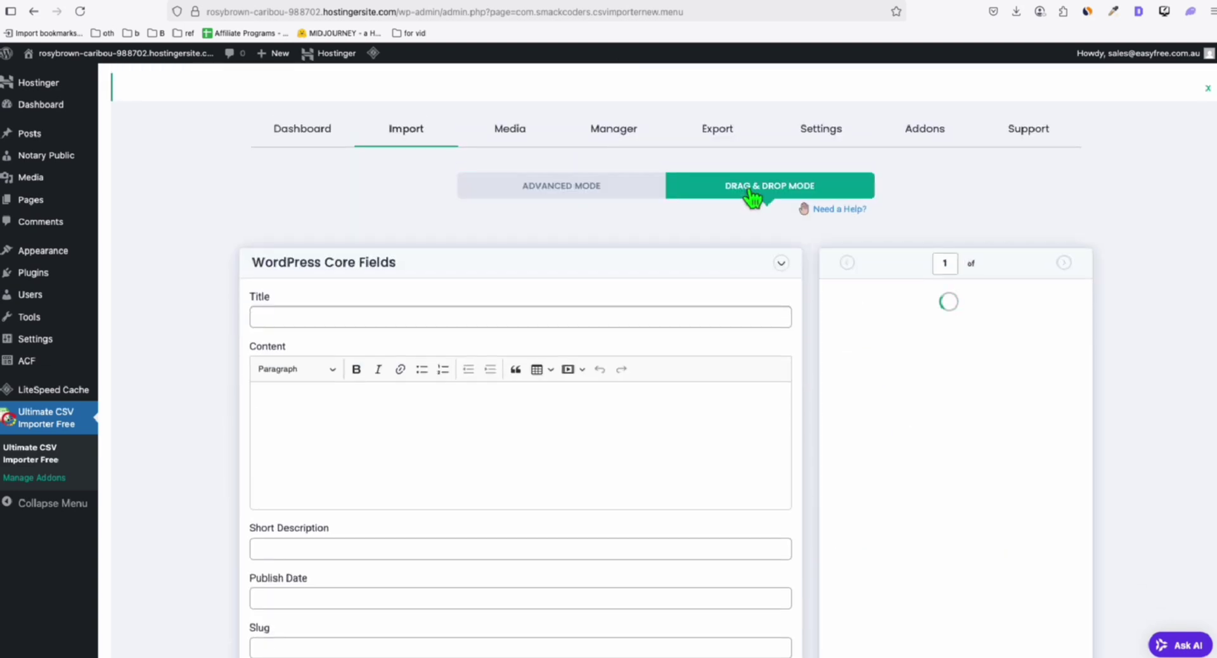
{"action": "scroll", "coordinate": [1119, 239], "scroll_direction": "down", "scroll_amount": 5}
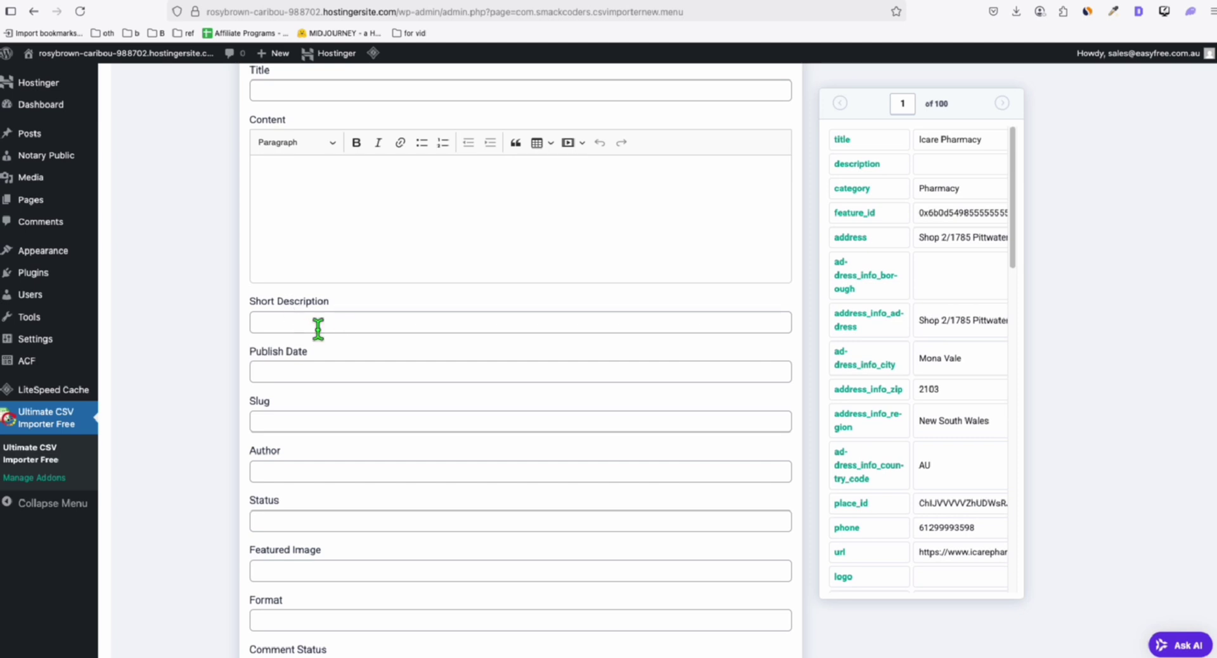
{"action": "scroll", "coordinate": [319, 328], "scroll_direction": "down", "scroll_amount": 9}
{"action": "left_click", "coordinate": [781, 309]}
{"action": "scroll", "coordinate": [611, 362], "scroll_direction": "down", "scroll_amount": 3}
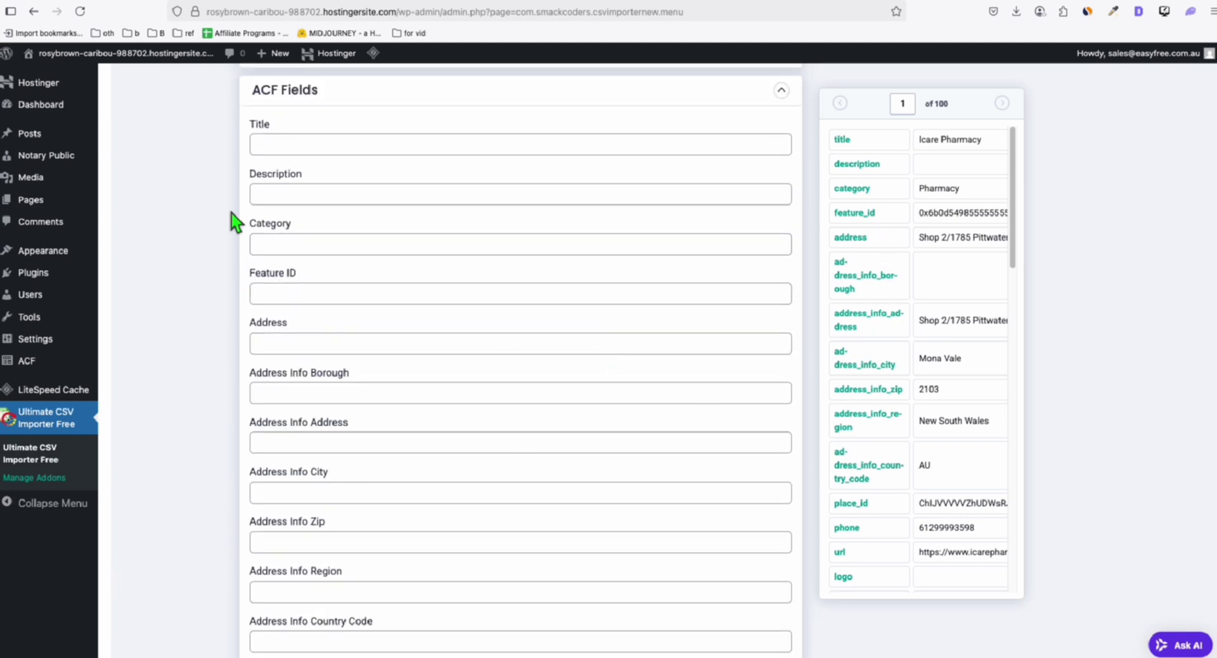
{"action": "scroll", "coordinate": [779, 298], "scroll_direction": "down", "scroll_amount": 1}
{"action": "scroll", "coordinate": [844, 264], "scroll_direction": "down", "scroll_amount": 8}
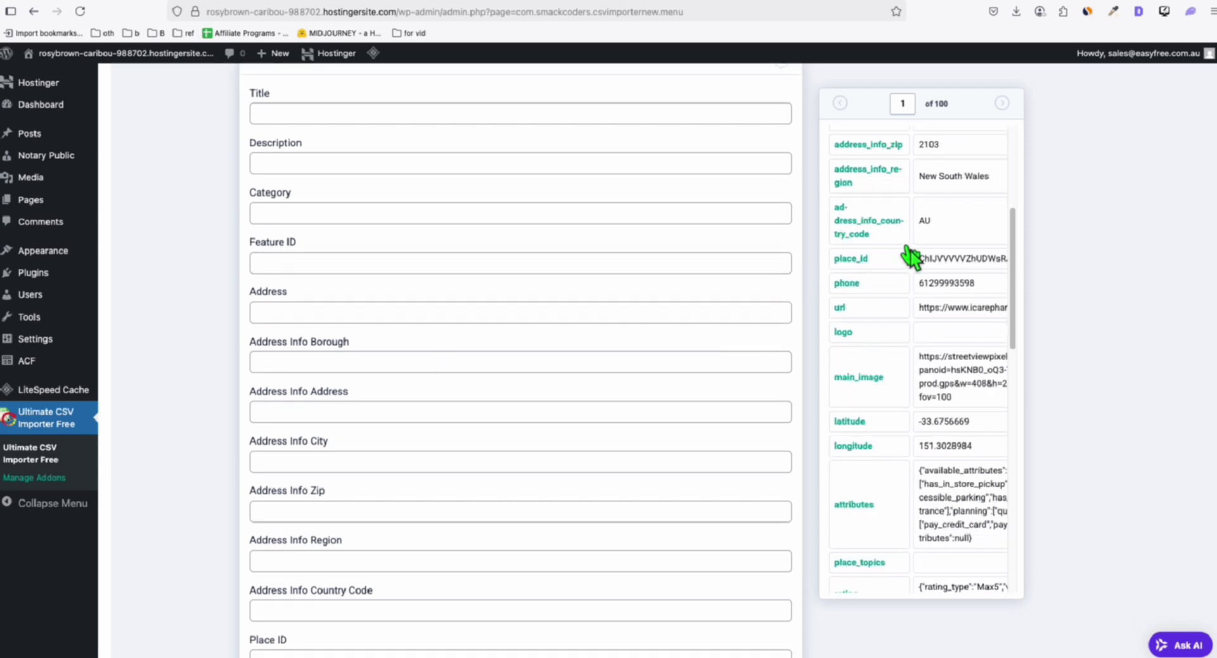
{"action": "left_click_drag", "start_coordinate": [850, 334], "coordinate": [388, 263]}
{"action": "left_click_drag", "start_coordinate": [852, 193], "coordinate": [544, 212]}
{"action": "left_click_drag", "start_coordinate": [850, 145], "coordinate": [366, 172]}
{"action": "scroll", "coordinate": [518, 168], "scroll_direction": "up", "scroll_amount": 4}
{"action": "left_click_drag", "start_coordinate": [865, 176], "coordinate": [448, 345]}
- Set the state taxonomy to {address_info_region},{address_info_region}->{address_info_city}
{"action": "scroll", "coordinate": [542, 289], "scroll_direction": "down", "scroll_amount": 15}
{"action": "left_click", "coordinate": [780, 243]}
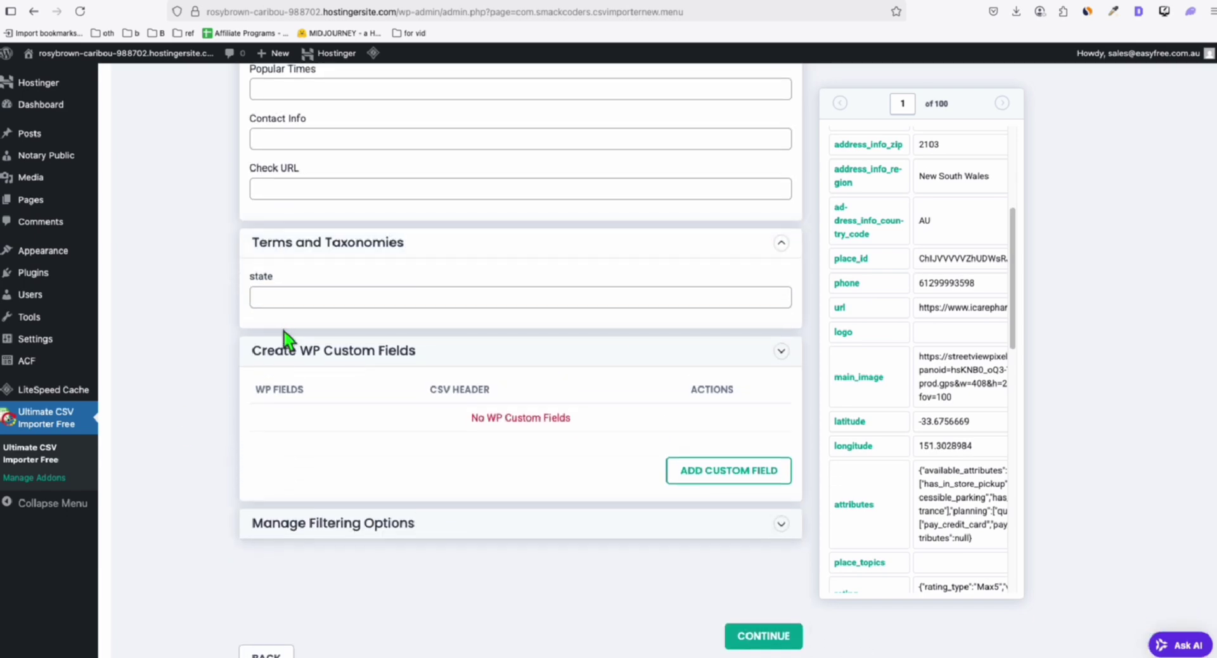
{"action": "left_click", "coordinate": [444, 297]}
{"action": "scroll", "coordinate": [888, 288], "scroll_direction": "down", "scroll_amount": 3}
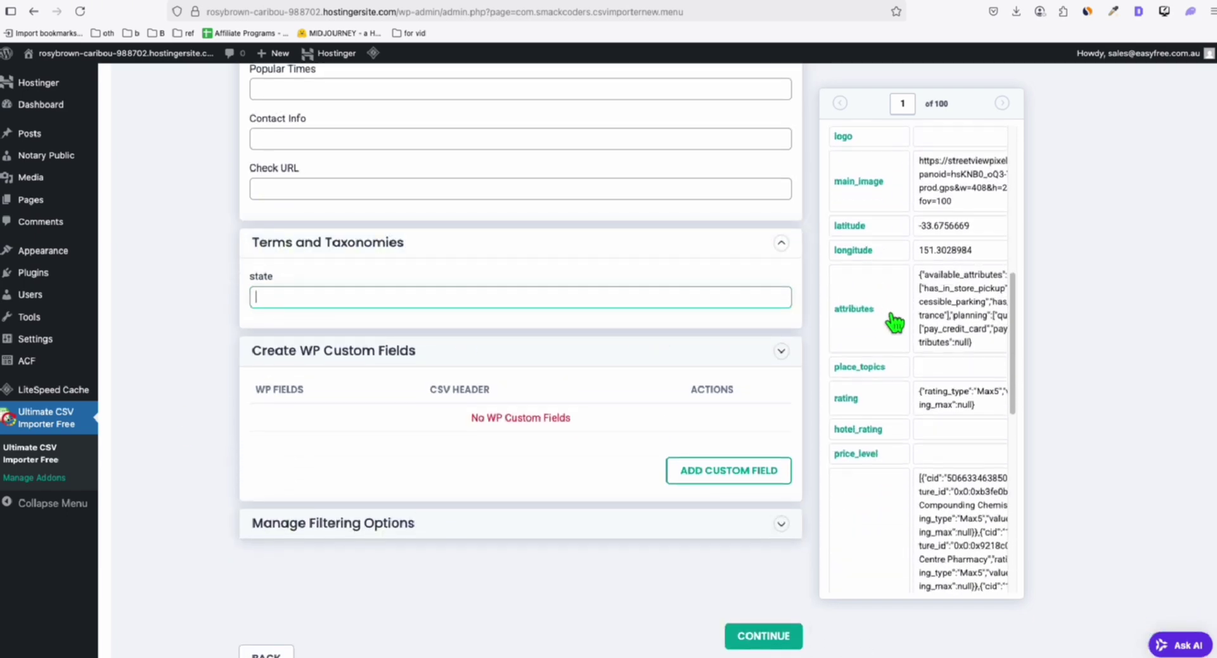
{"action": "scroll", "coordinate": [893, 323], "scroll_direction": "up", "scroll_amount": 5}
{"action": "left_click_drag", "start_coordinate": [886, 290], "coordinate": [348, 303]}
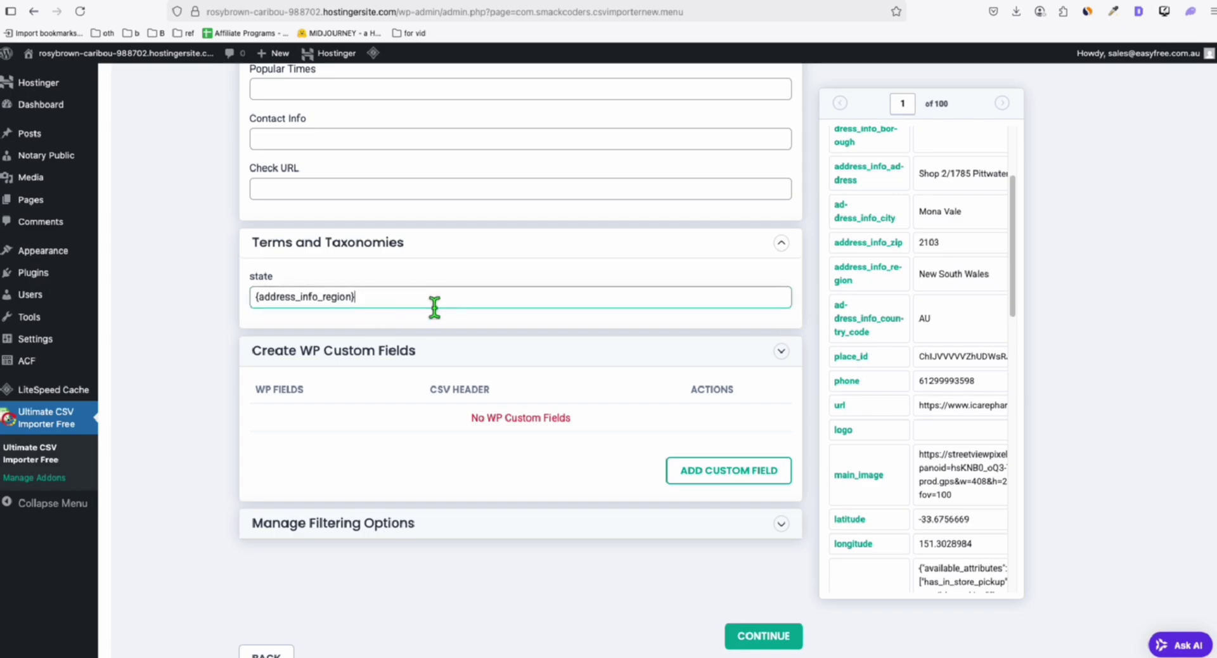
{"action": "type", "text": ","}
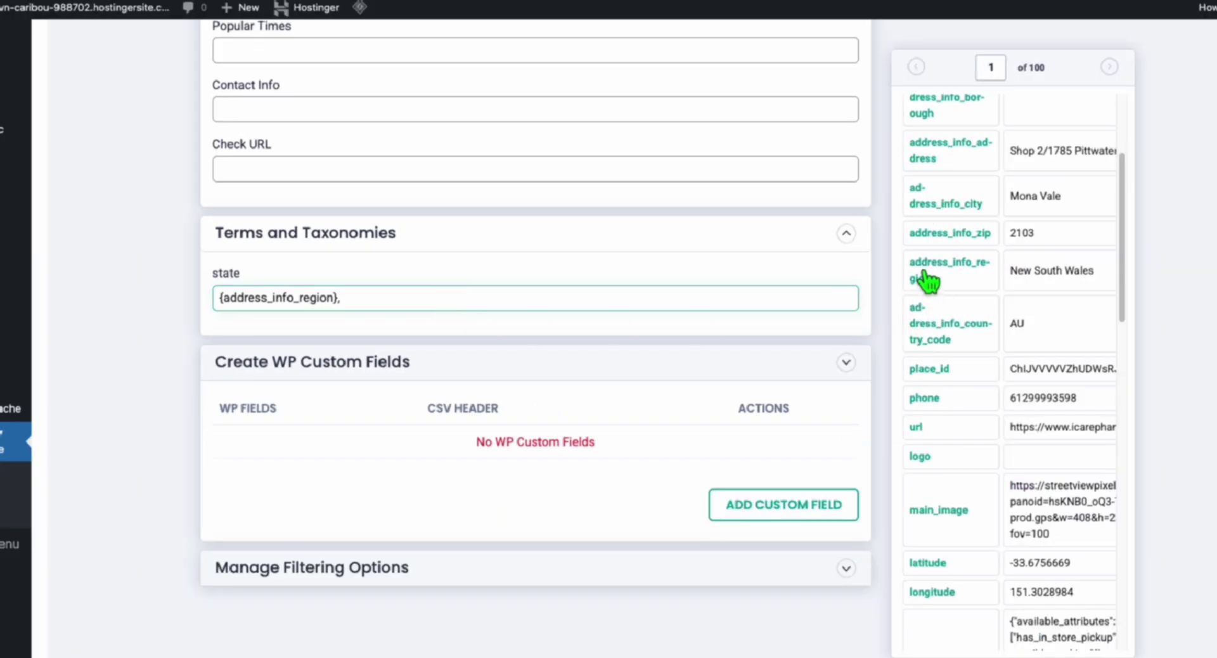
{"action": "left_click_drag", "start_coordinate": [929, 277], "coordinate": [478, 302]}
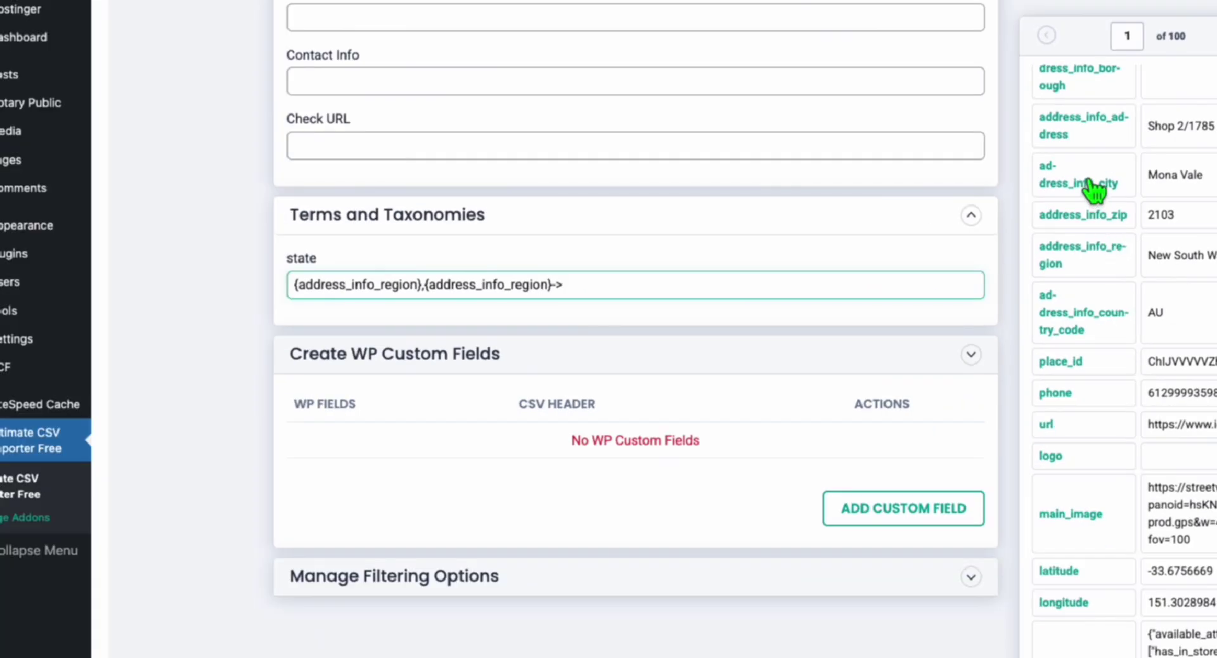
{"action": "left_click_drag", "start_coordinate": [1048, 171], "coordinate": [549, 291]}
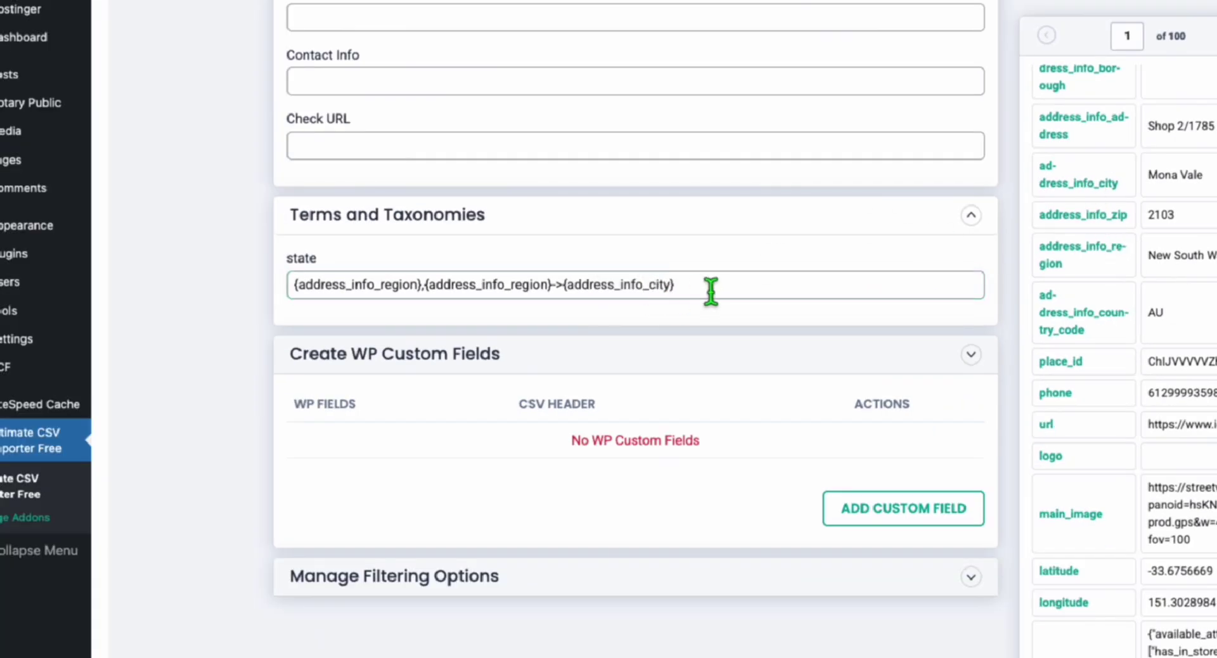
{"action": "left_click_drag", "start_coordinate": [421, 285], "coordinate": [296, 285]}
{"action": "left_click", "coordinate": [418, 285]}
{"action": "left_click_drag", "start_coordinate": [421, 285], "coordinate": [748, 289]}
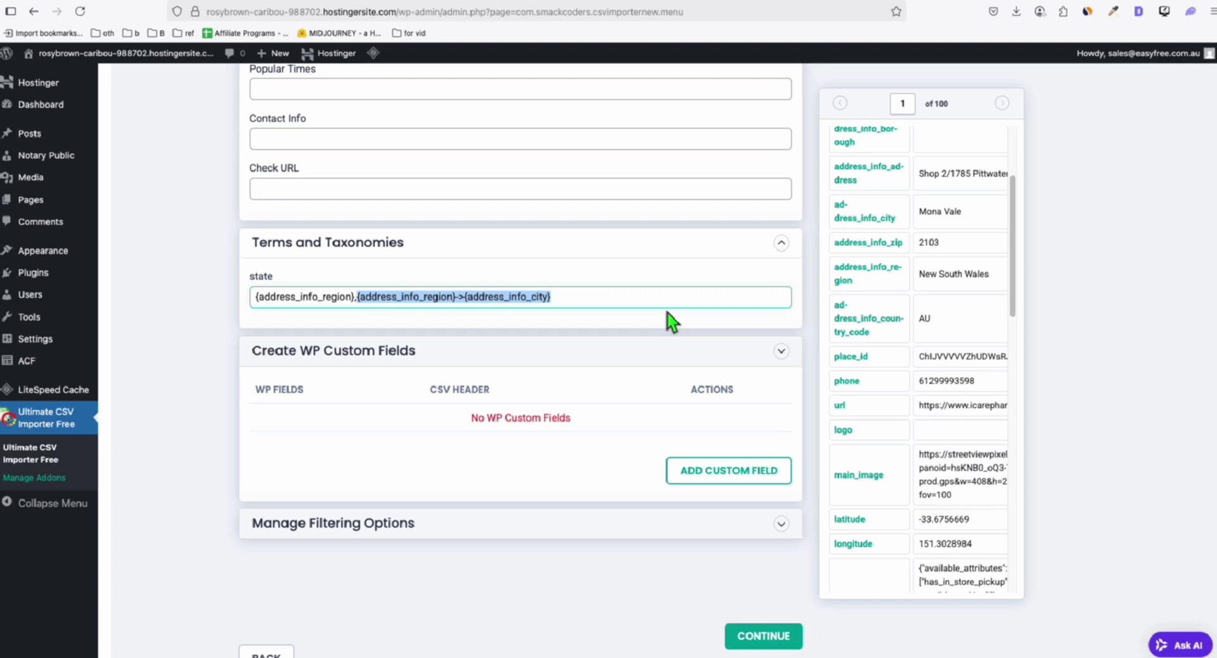
{"action": "scroll", "coordinate": [672, 329], "scroll_direction": "down", "scroll_amount": 1}
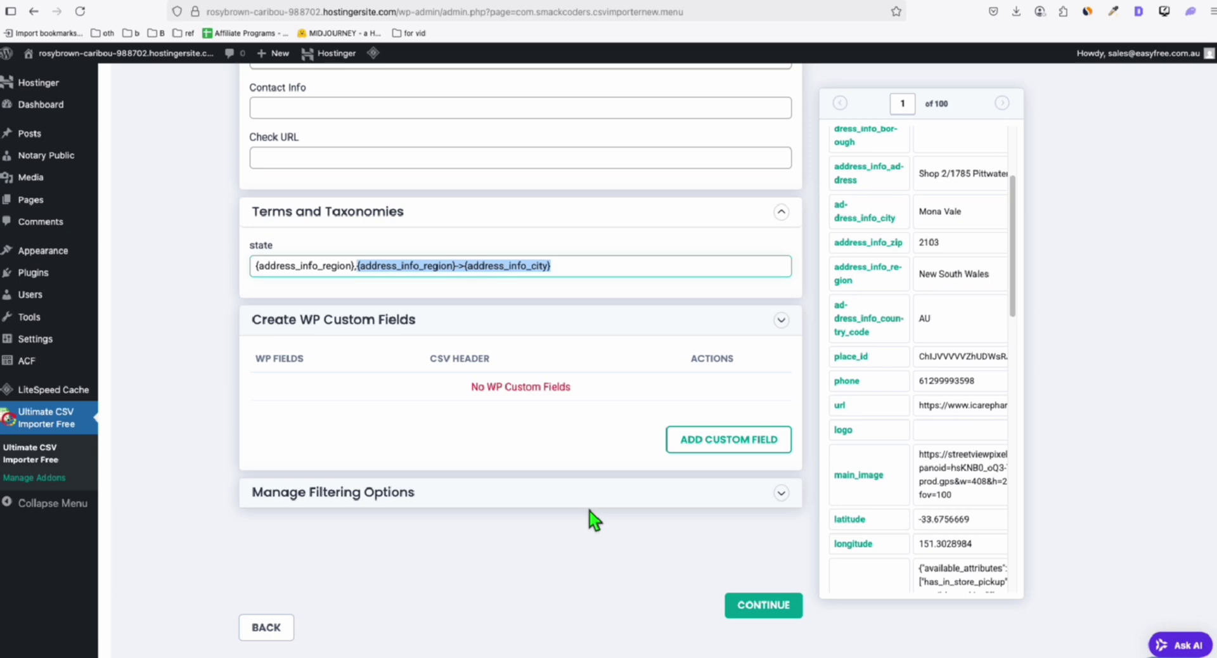
{"action": "scroll", "coordinate": [592, 475], "scroll_direction": "up", "scroll_amount": 15}
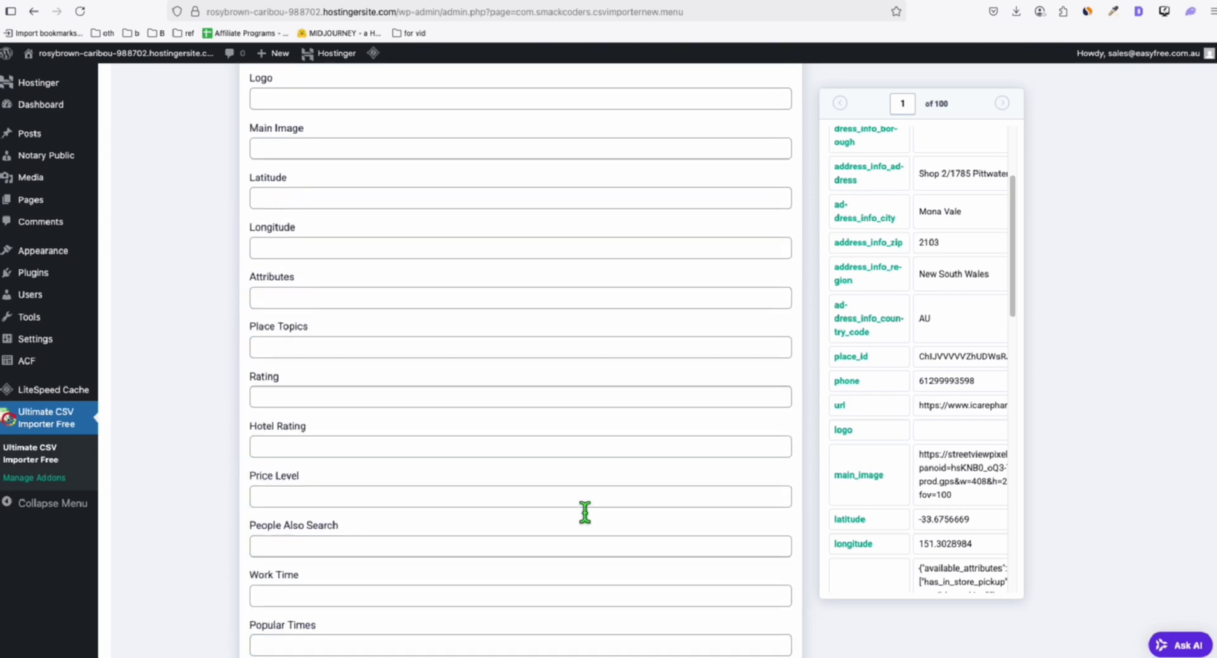
{"action": "scroll", "coordinate": [496, 388], "scroll_direction": "up", "scroll_amount": 3}
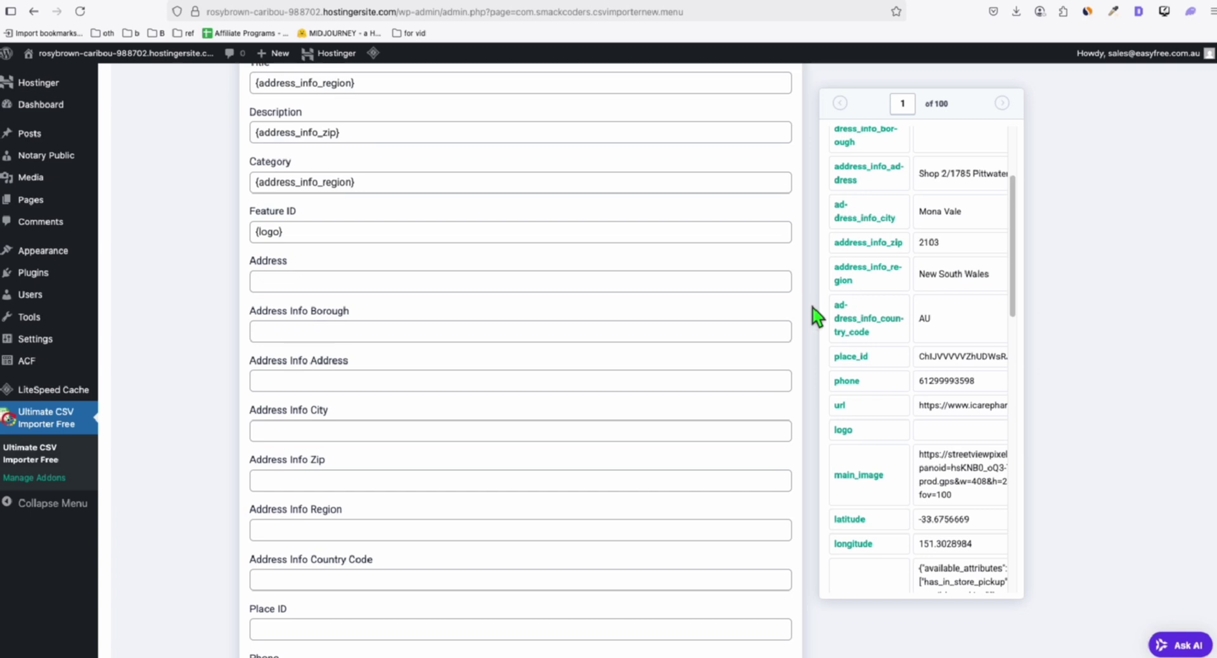
{"action": "scroll", "coordinate": [518, 367], "scroll_direction": "up", "scroll_amount": 9}
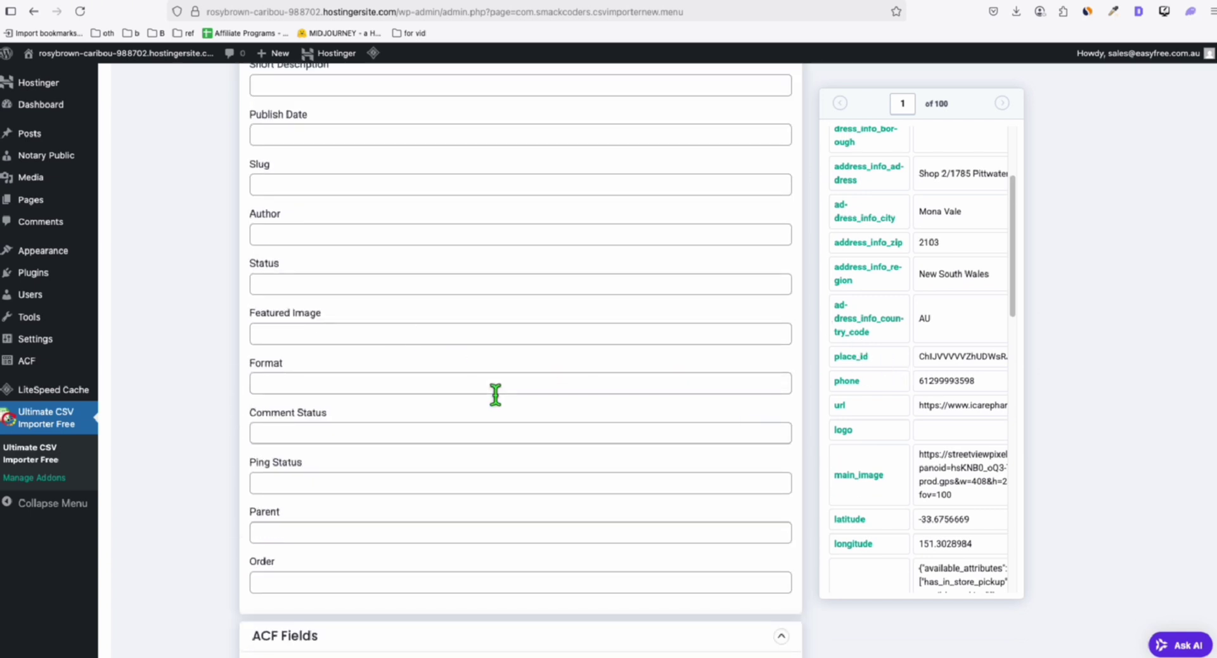
{"action": "scroll", "coordinate": [495, 394], "scroll_direction": "down", "scroll_amount": 12}
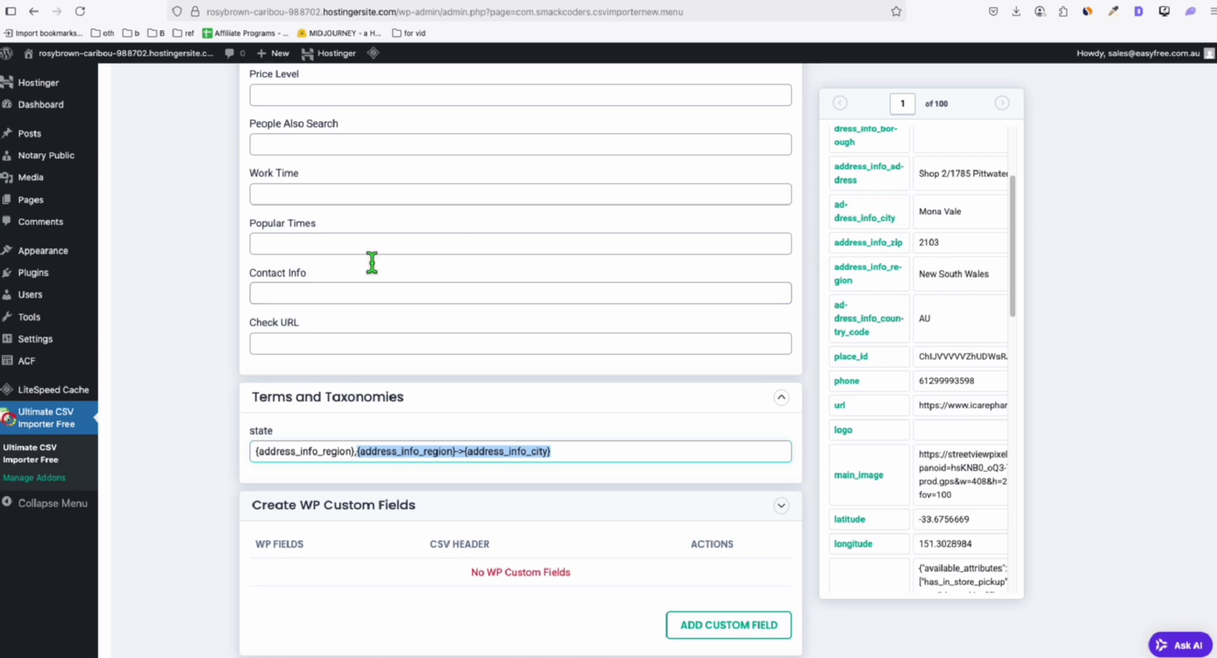
{"action": "scroll", "coordinate": [443, 279], "scroll_direction": "down", "scroll_amount": 3}
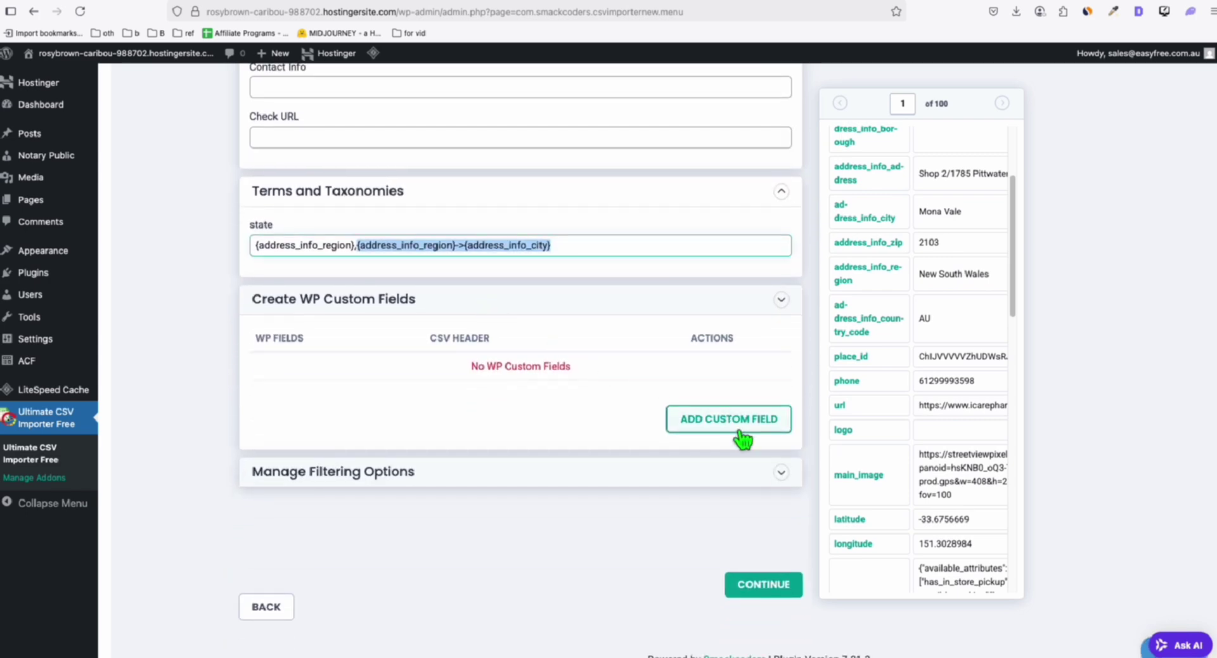
- Continue to the Manage Media Uploads and Import configuration options and look over the settings
{"action": "left_click", "coordinate": [770, 480]}
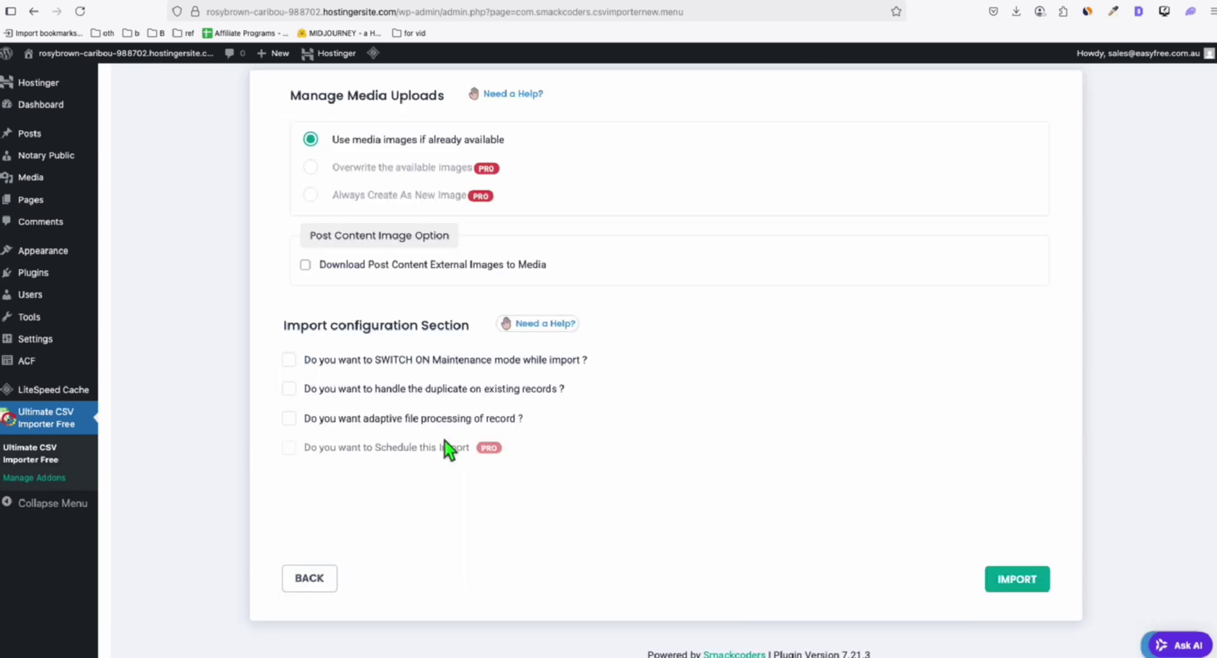
{"action": "scroll", "coordinate": [551, 185], "scroll_direction": "up", "scroll_amount": 2}
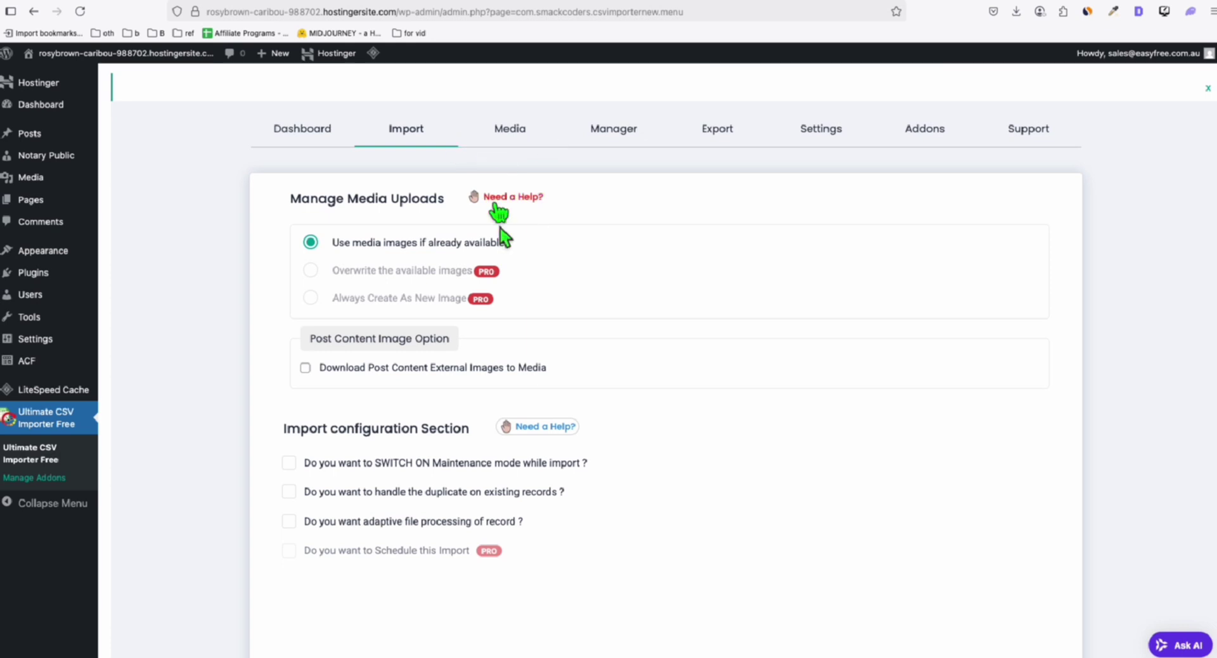
{"action": "scroll", "coordinate": [558, 304], "scroll_direction": "down", "scroll_amount": 3}
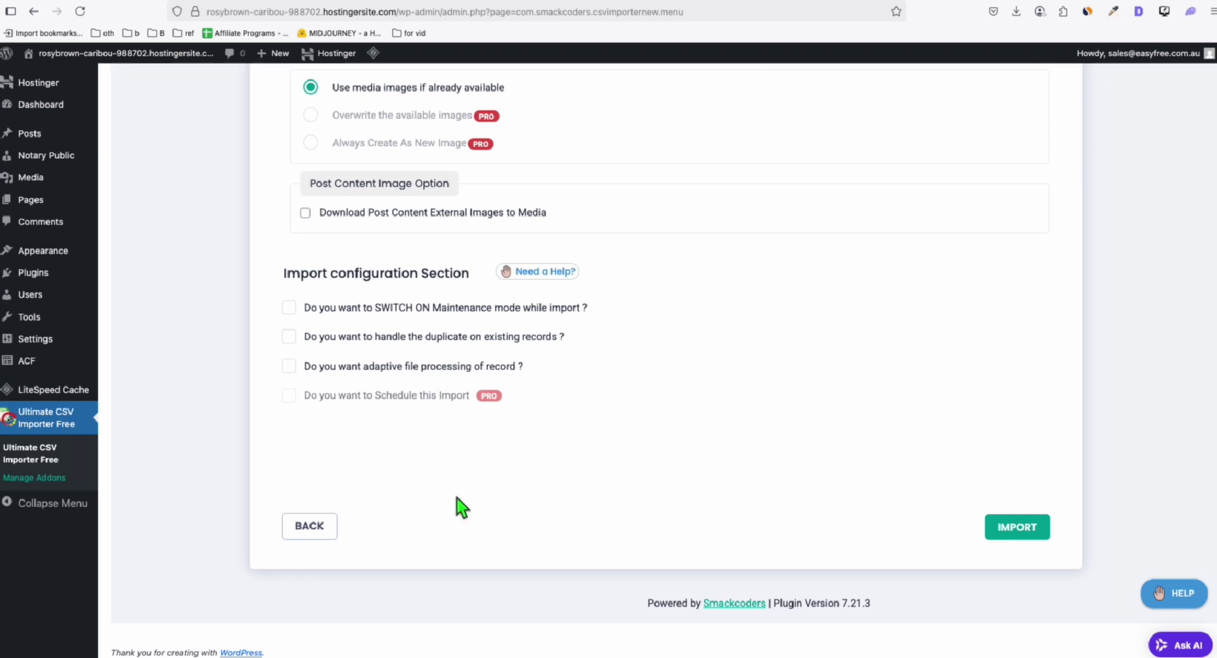
{"action": "scroll", "coordinate": [481, 501], "scroll_direction": "up", "scroll_amount": 2}
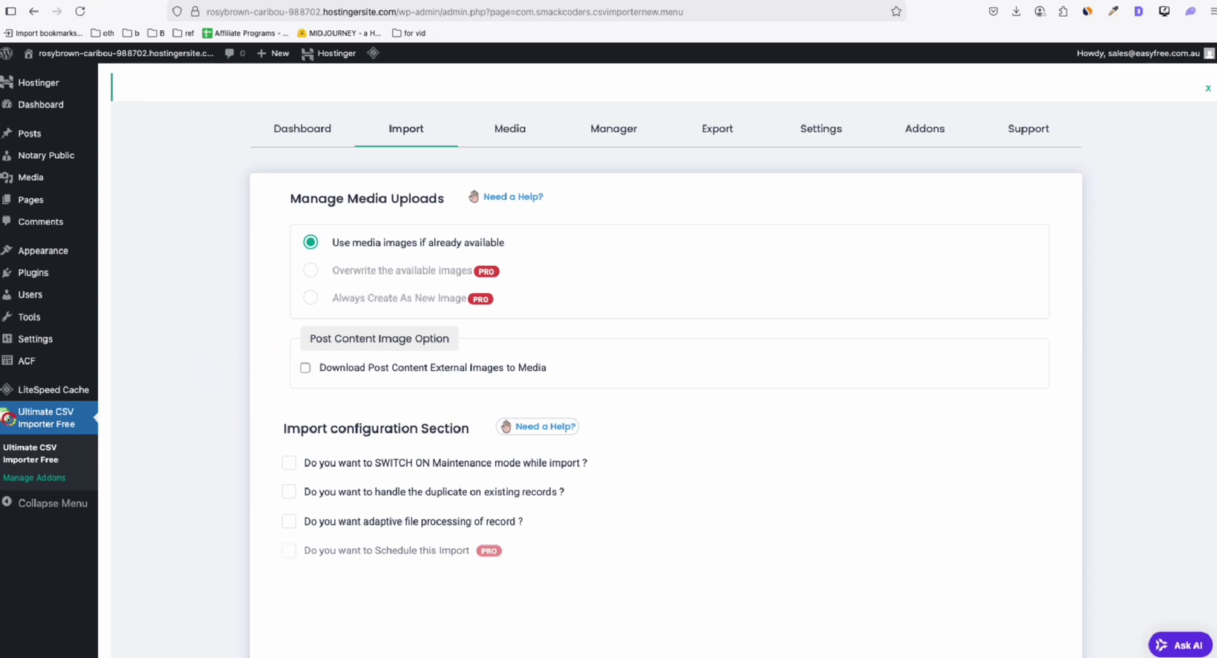
{"action": "mouse_move", "coordinate": [42, 320]}
- Review the 100 imported pharmacy listings in All Notary Public, each with suburb and state
{"action": "left_click", "coordinate": [34, 11]}
{"action": "scroll", "coordinate": [213, 184], "scroll_direction": "down", "scroll_amount": 3}
{"action": "scroll", "coordinate": [215, 184], "scroll_direction": "down", "scroll_amount": 4}
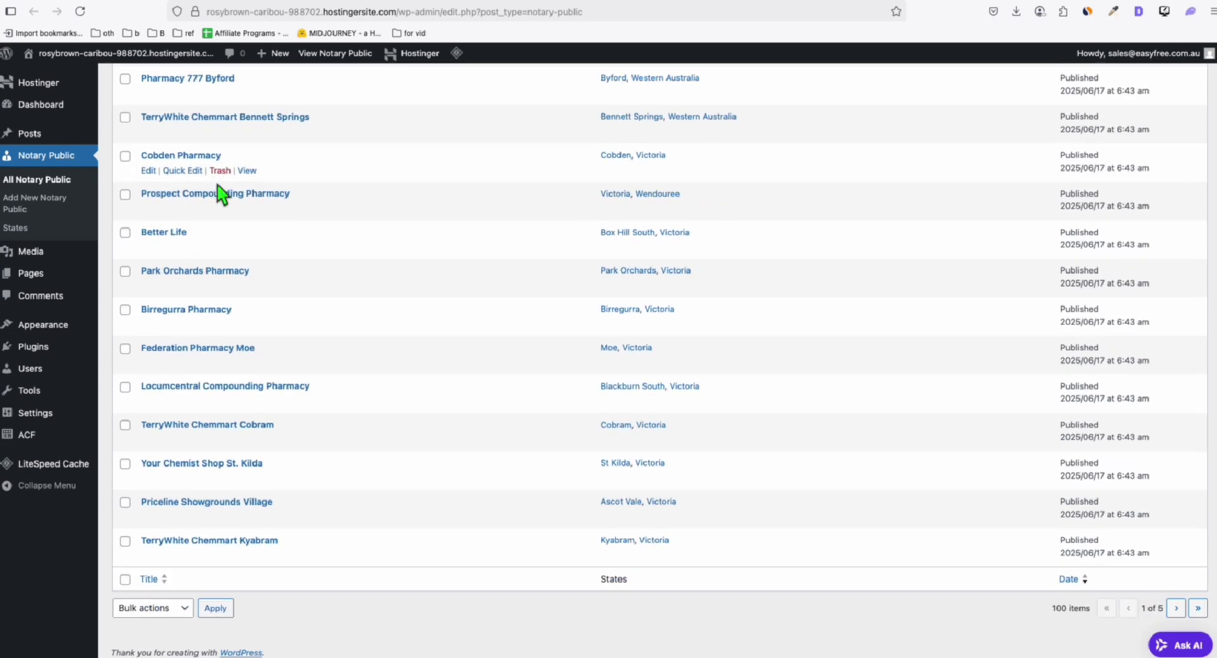
{"action": "scroll", "coordinate": [591, 498], "scroll_direction": "up", "scroll_amount": 8}
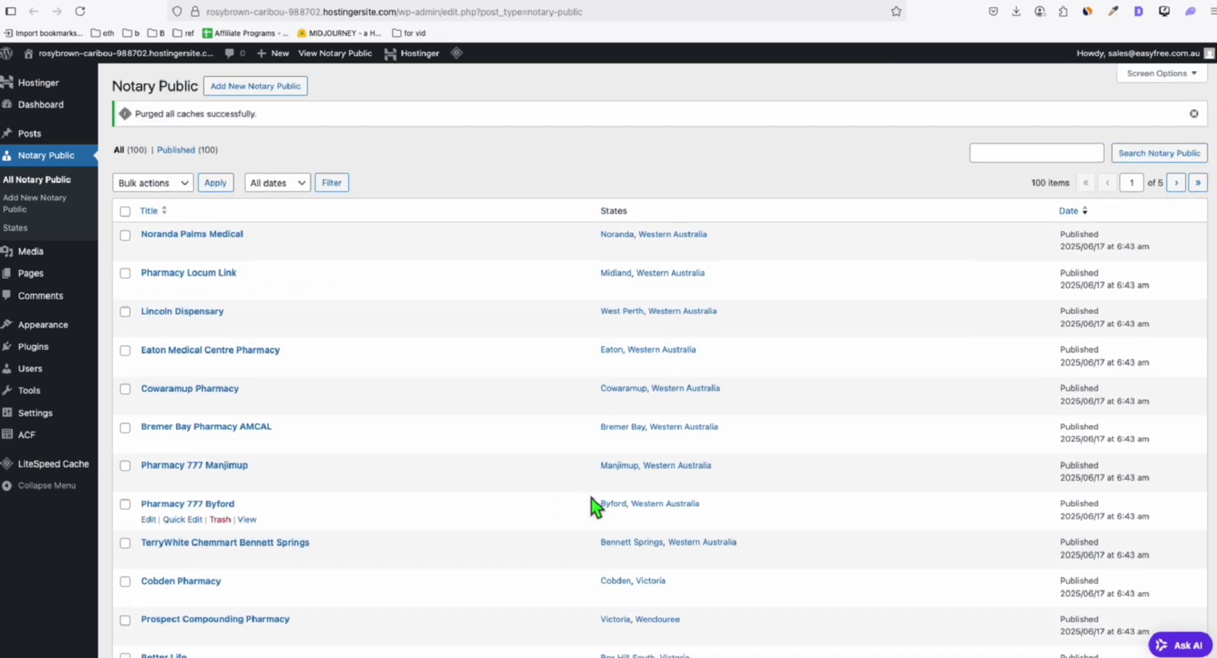
- Check the state cards on the test-directory.local site, then return to the Notary Public admin list
{"action": "key", "text": "ctrl+Tab"}
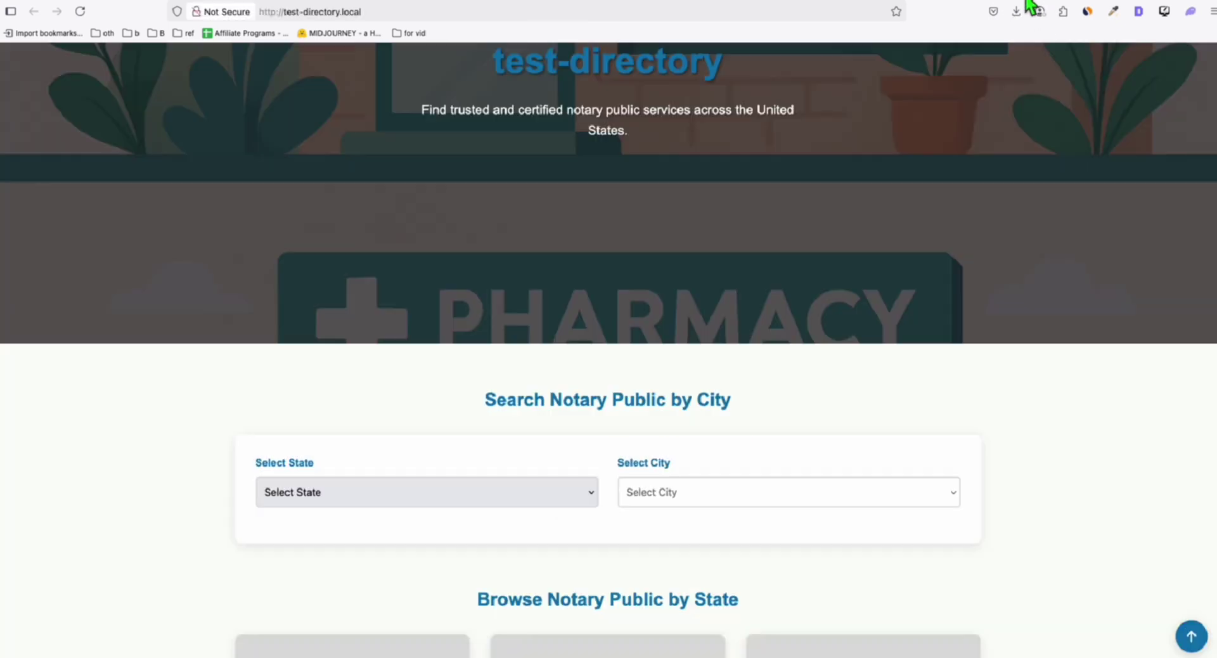
{"action": "scroll", "coordinate": [633, 277], "scroll_direction": "down", "scroll_amount": 5}
{"action": "scroll", "coordinate": [633, 277], "scroll_direction": "down", "scroll_amount": 8}
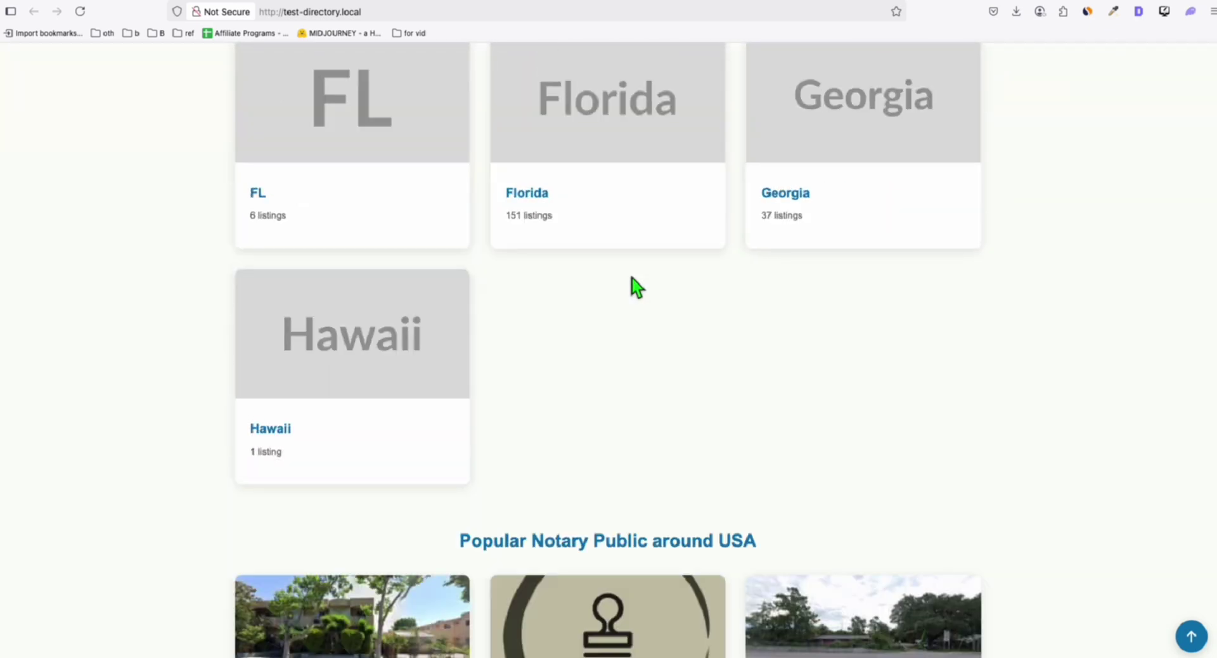
{"action": "key", "text": "ctrl+Tab"}
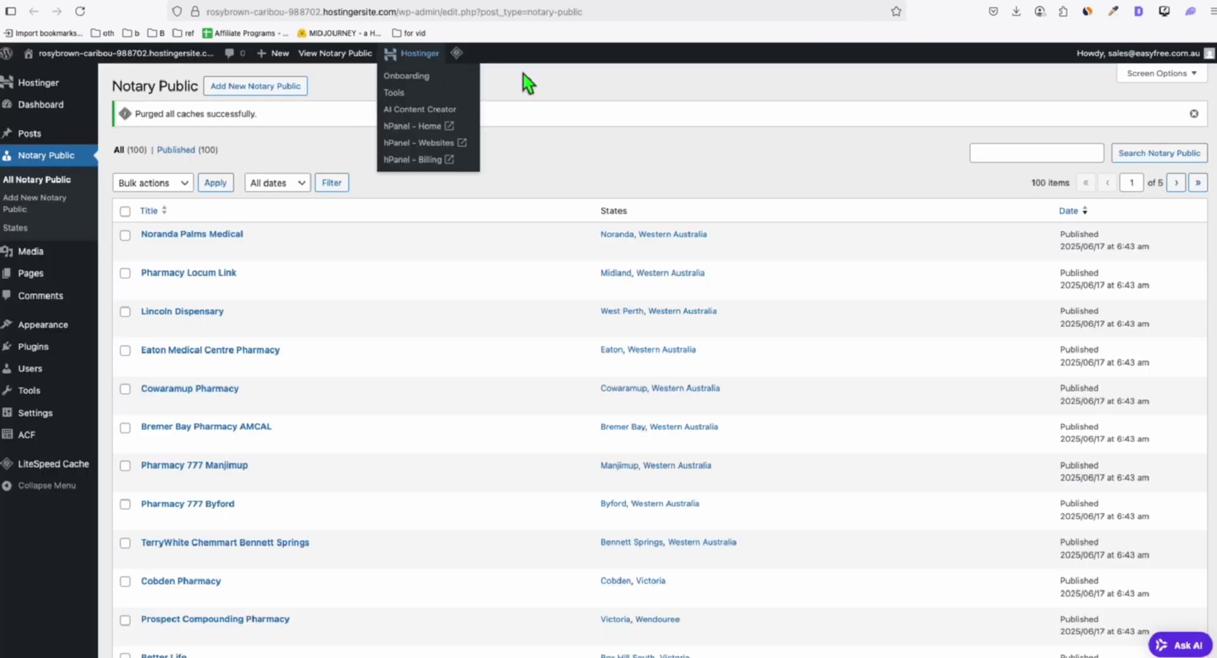